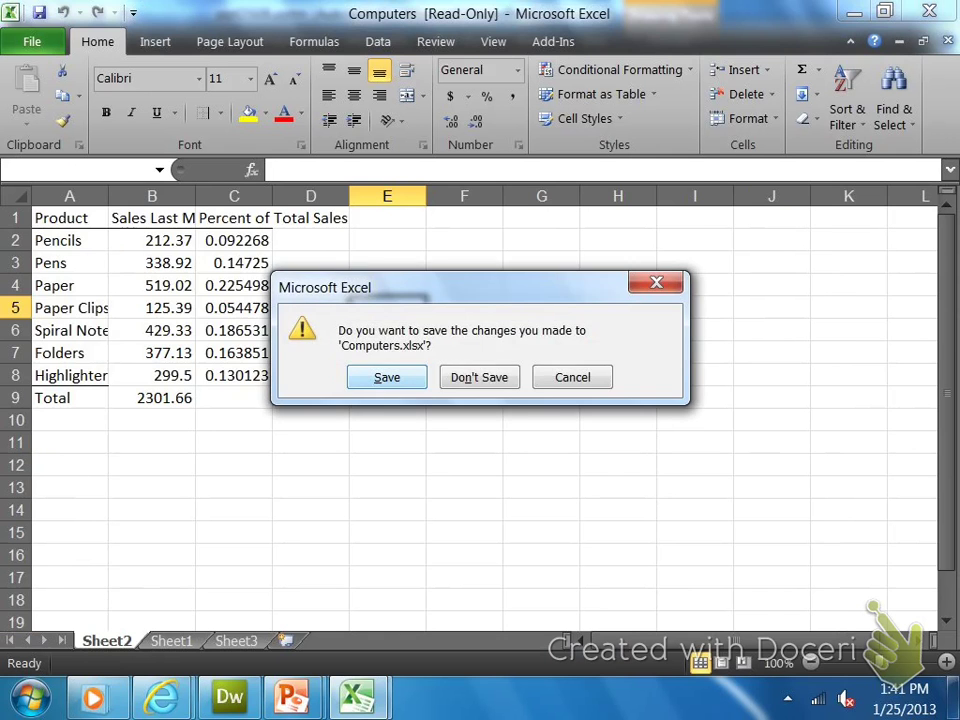
- Close the Computers workbook without saving and close L3demo with its changes saved
{"action": "key", "text": "Tab"}
{"action": "key", "text": "Return"}
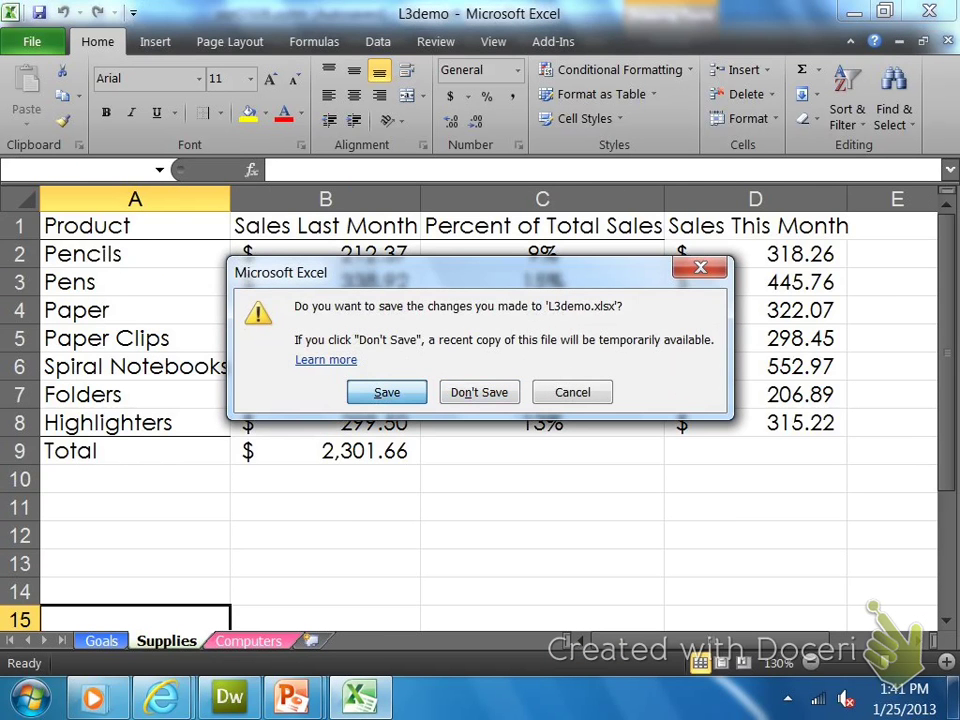
{"action": "key", "text": "Return"}
{"action": "left_click", "coordinate": [162, 697]}
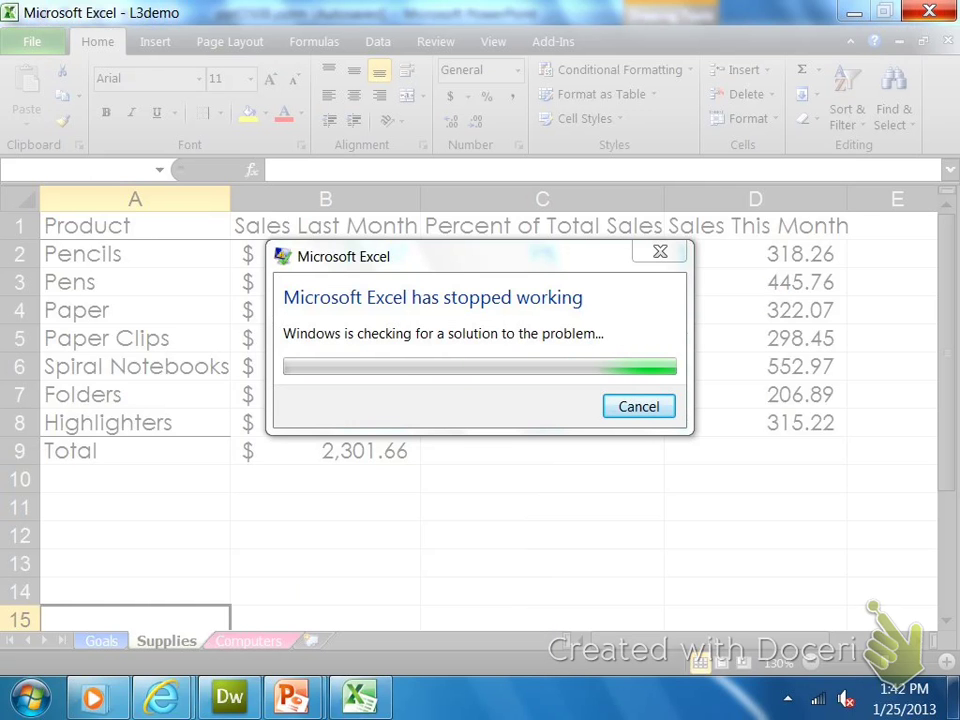
- Open the Documents library and browse from the student (S:) drive through the teacher's folder to 8th Period_COMPUTER APPLICATIONS
{"action": "left_click", "coordinate": [30, 697]}
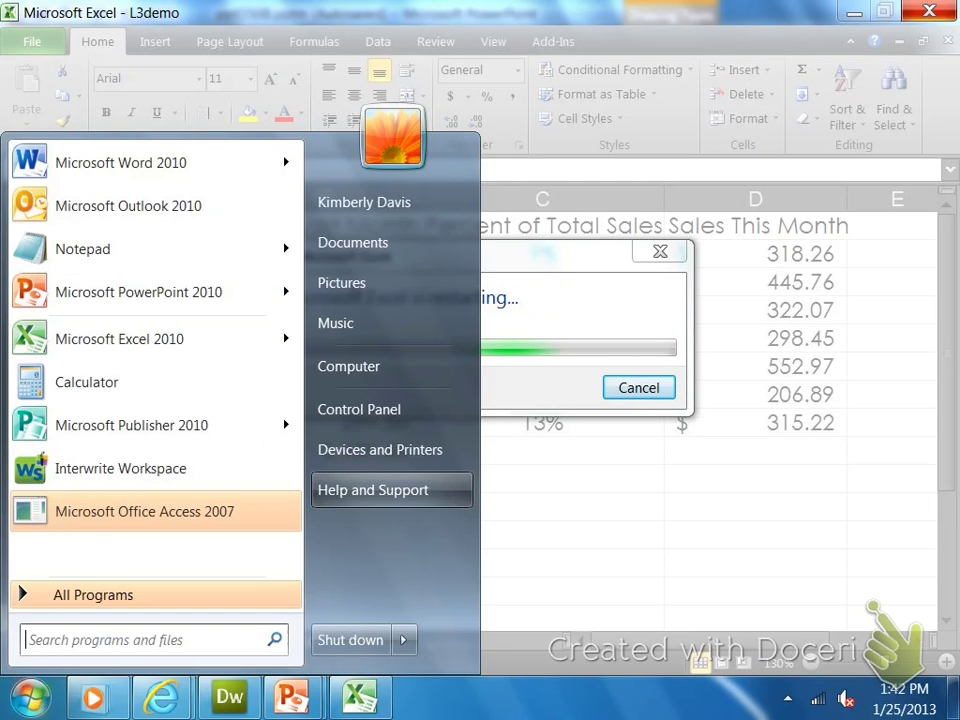
{"action": "left_click", "coordinate": [353, 243]}
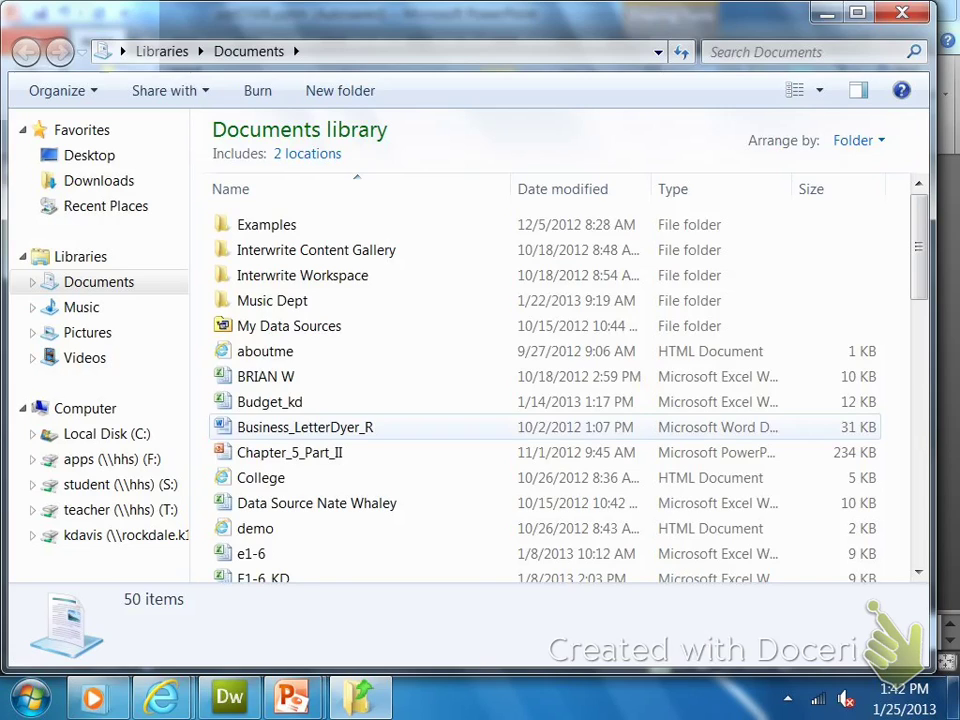
{"action": "left_click", "coordinate": [120, 485]}
{"action": "left_click", "coordinate": [290, 287]}
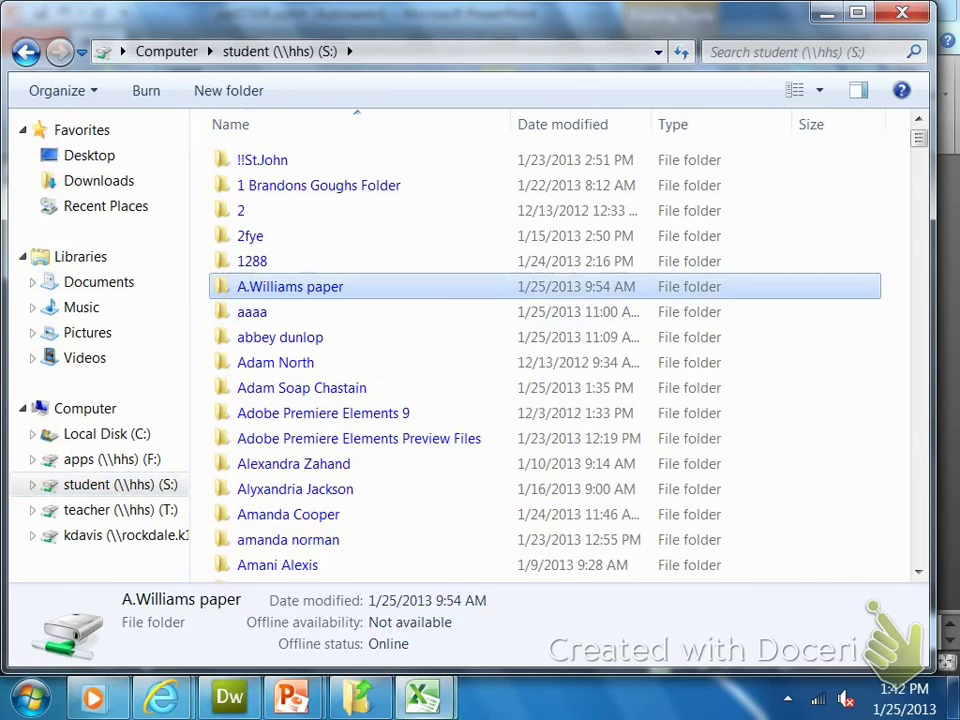
{"action": "scroll", "coordinate": [290, 290], "scroll_direction": "down", "scroll_amount": 3}
{"action": "scroll", "coordinate": [290, 291], "scroll_direction": "down", "scroll_amount": 14}
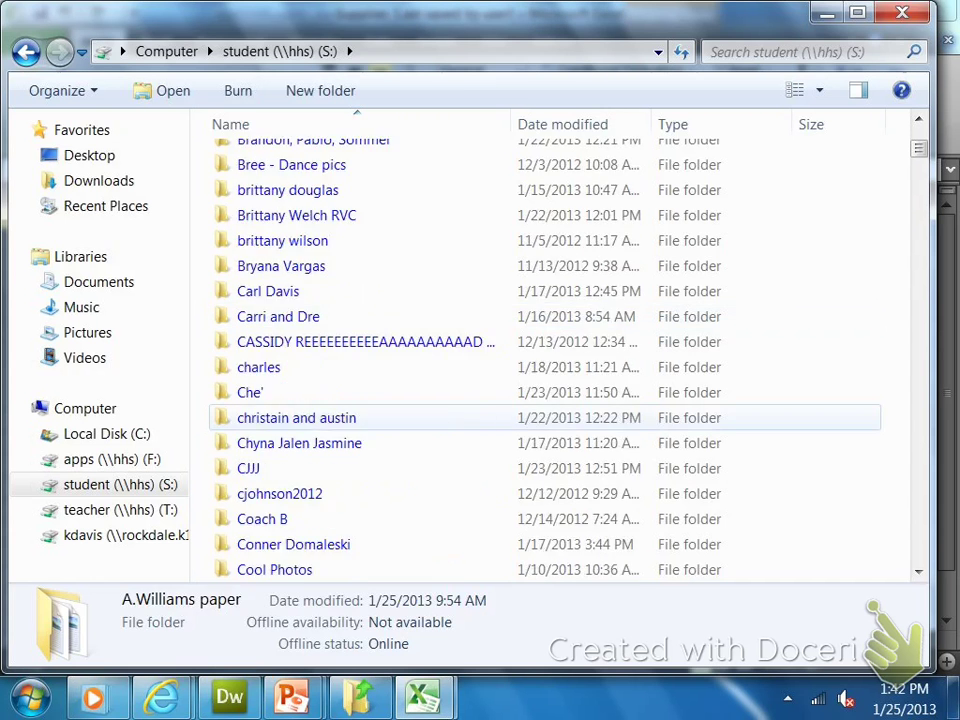
{"action": "scroll", "coordinate": [290, 340], "scroll_direction": "down", "scroll_amount": 1}
{"action": "double_click", "coordinate": [254, 339]}
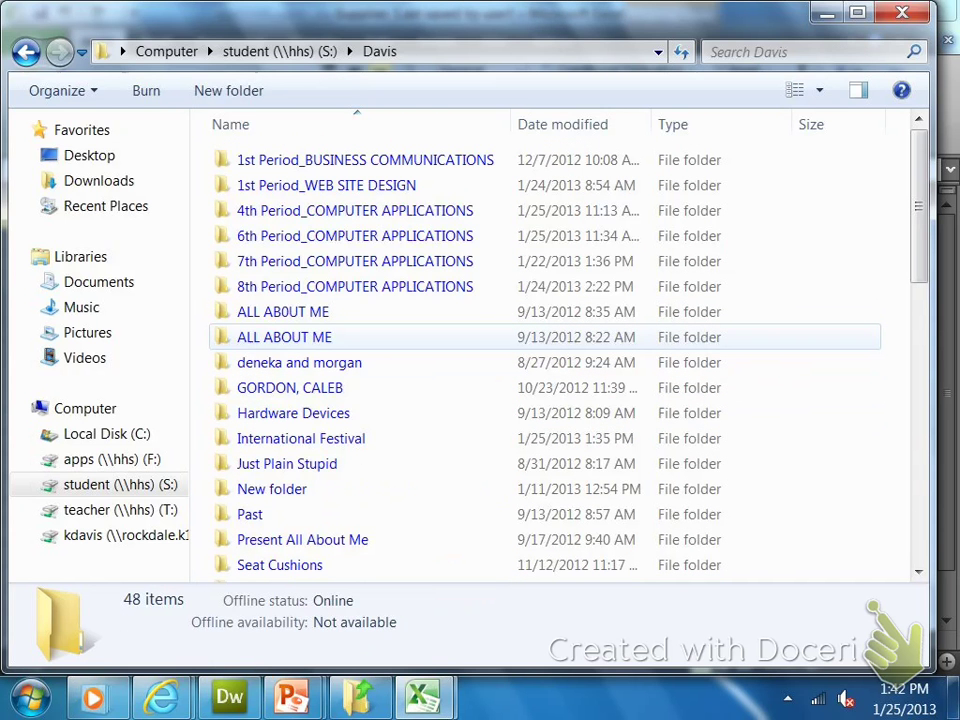
{"action": "double_click", "coordinate": [254, 286]}
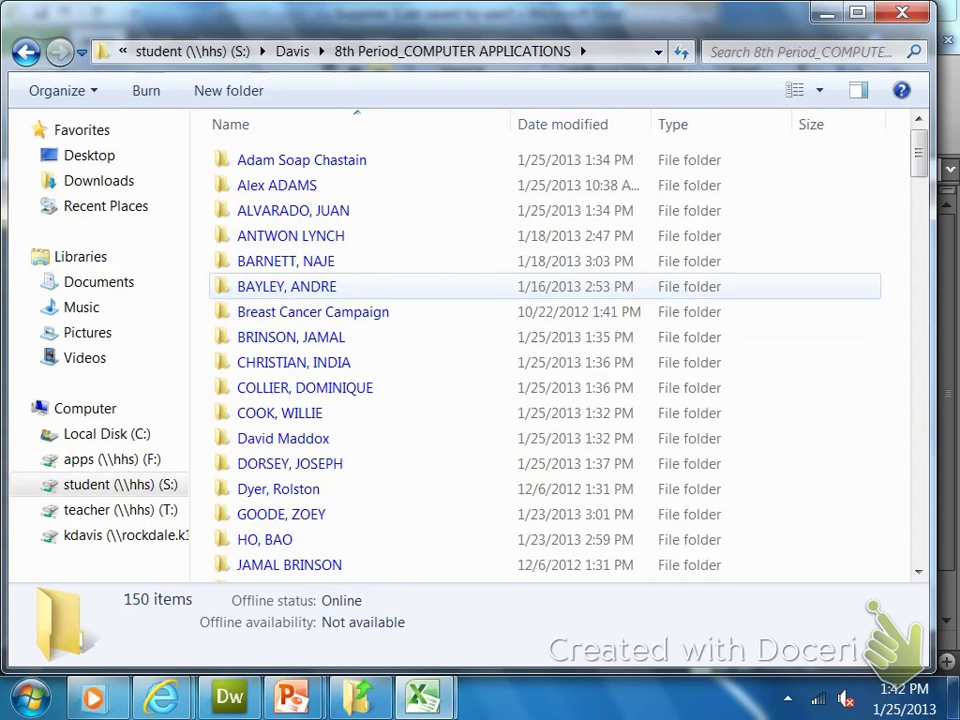
- Open the Goals workbook from the student's folder in 8th Period_COMPUTER APPLICATIONS as read-only
{"action": "left_click", "coordinate": [26, 52]}
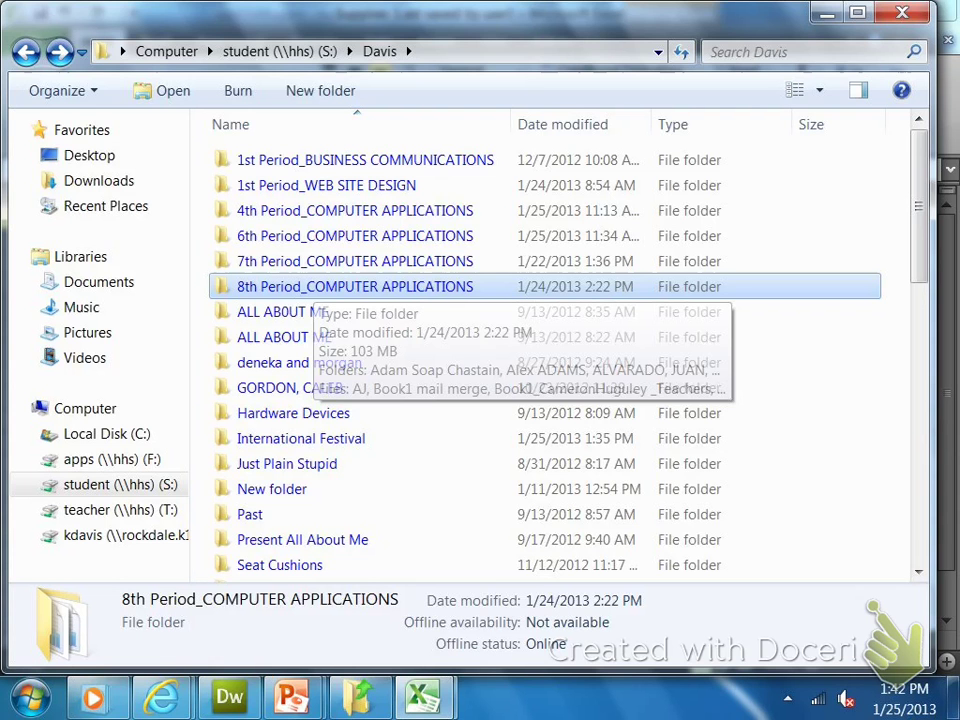
{"action": "double_click", "coordinate": [300, 286]}
{"action": "left_click", "coordinate": [294, 362]}
{"action": "double_click", "coordinate": [294, 362]}
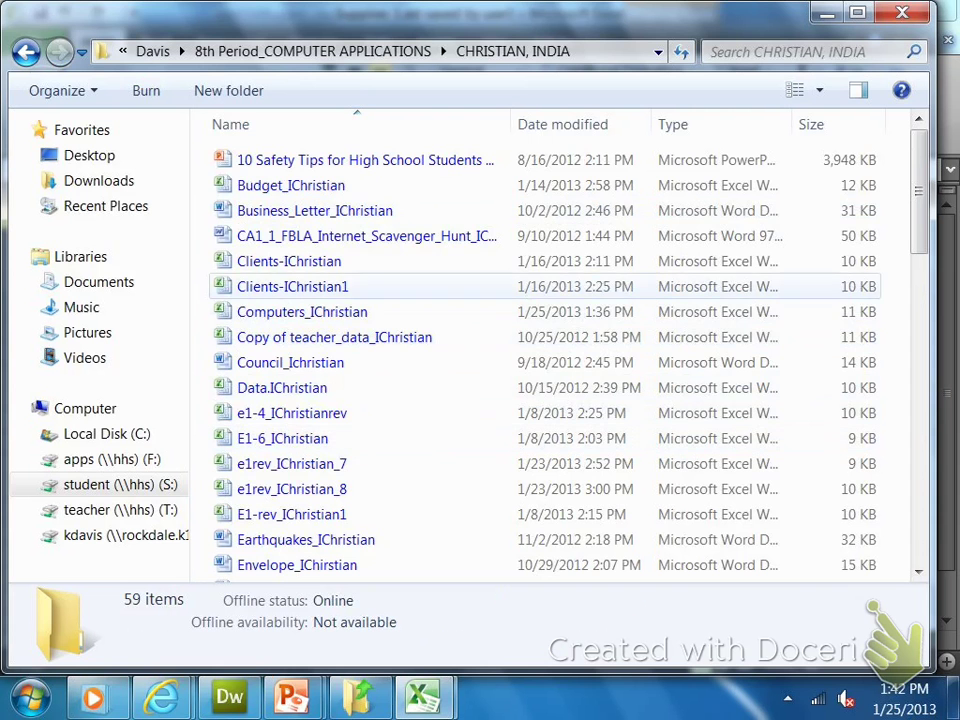
{"action": "scroll", "coordinate": [550, 362], "scroll_direction": "down", "scroll_amount": 1}
{"action": "scroll", "coordinate": [300, 417], "scroll_direction": "down", "scroll_amount": 1}
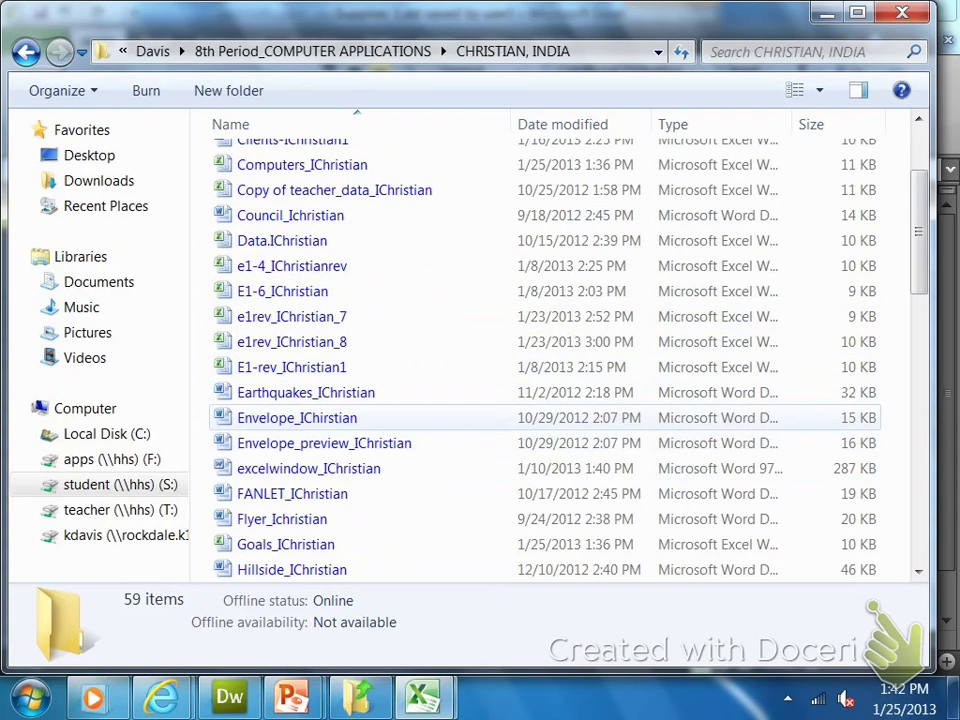
{"action": "scroll", "coordinate": [300, 417], "scroll_direction": "down", "scroll_amount": 2}
{"action": "left_click", "coordinate": [300, 392]}
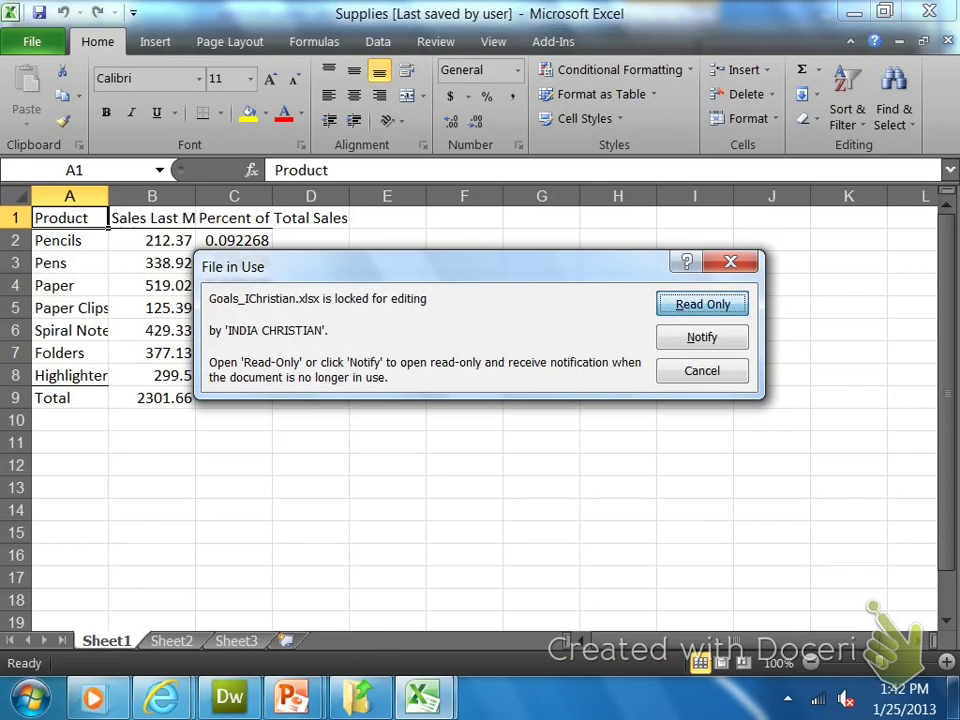
{"action": "left_click", "coordinate": [702, 303]}
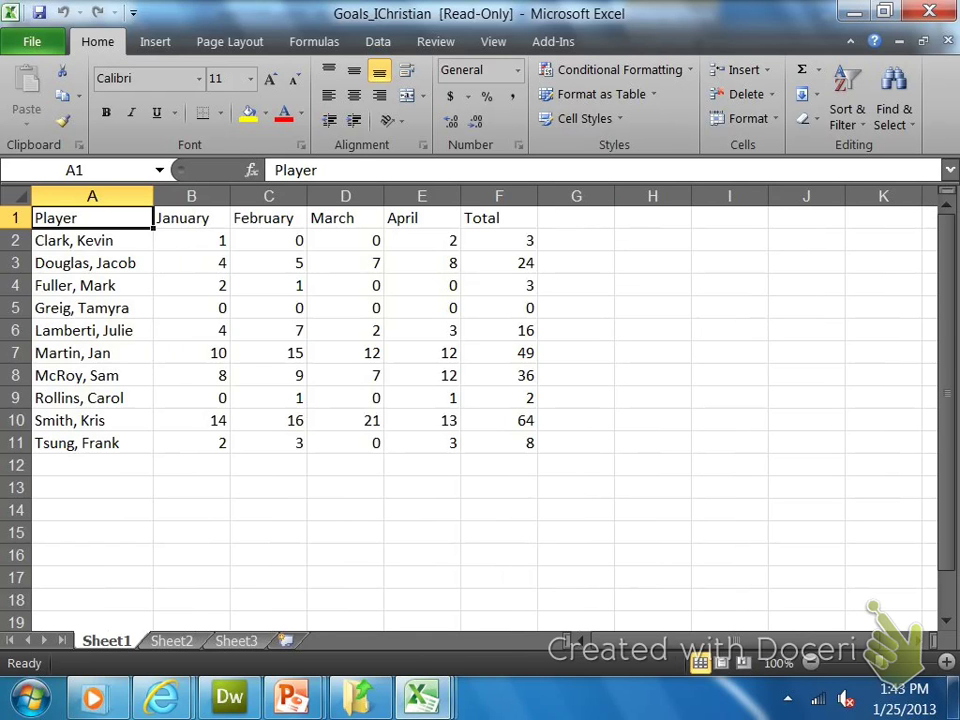
- Switch to the Supplies workbook and copy its product sales table, A1:D9, on Sheet1
{"action": "left_click", "coordinate": [421, 697]}
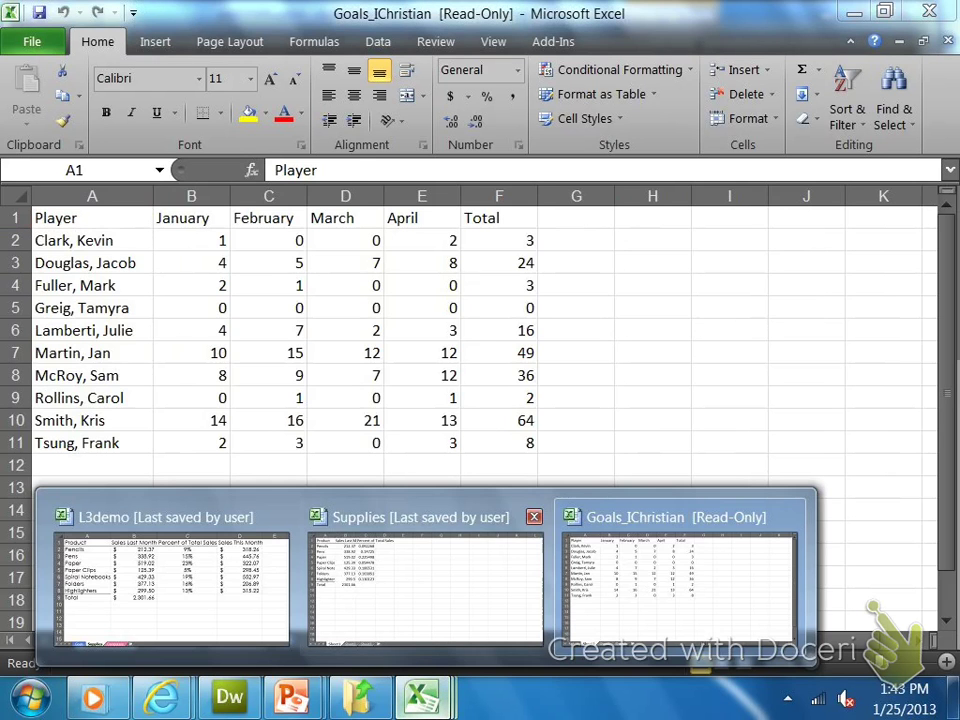
{"action": "left_click", "coordinate": [425, 580]}
{"action": "left_click_drag", "start_coordinate": [70, 218], "coordinate": [310, 398]}
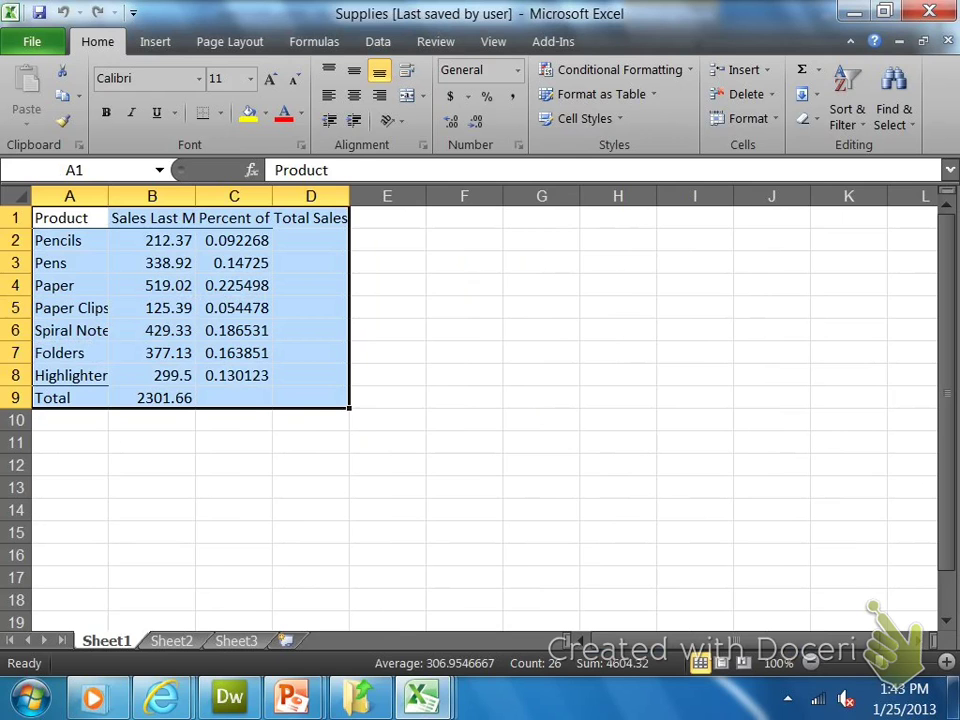
{"action": "right_click", "coordinate": [299, 252]}
{"action": "left_click", "coordinate": [343, 304]}
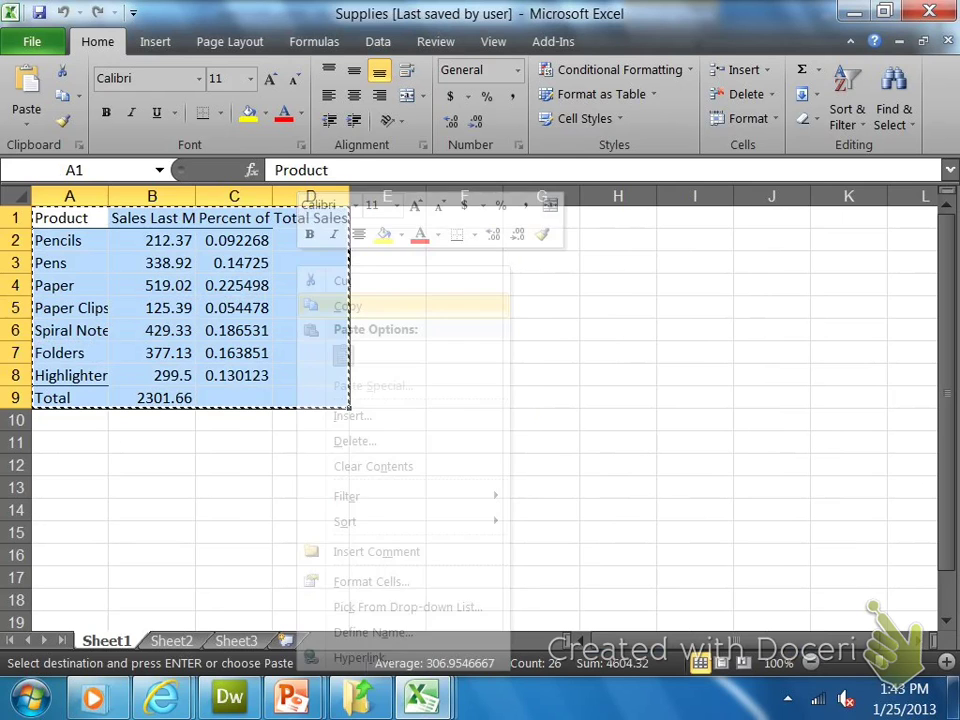
- Paste the copied supplies table into Sheet2 of the Goals workbook, starting at A1
{"action": "left_click", "coordinate": [421, 697]}
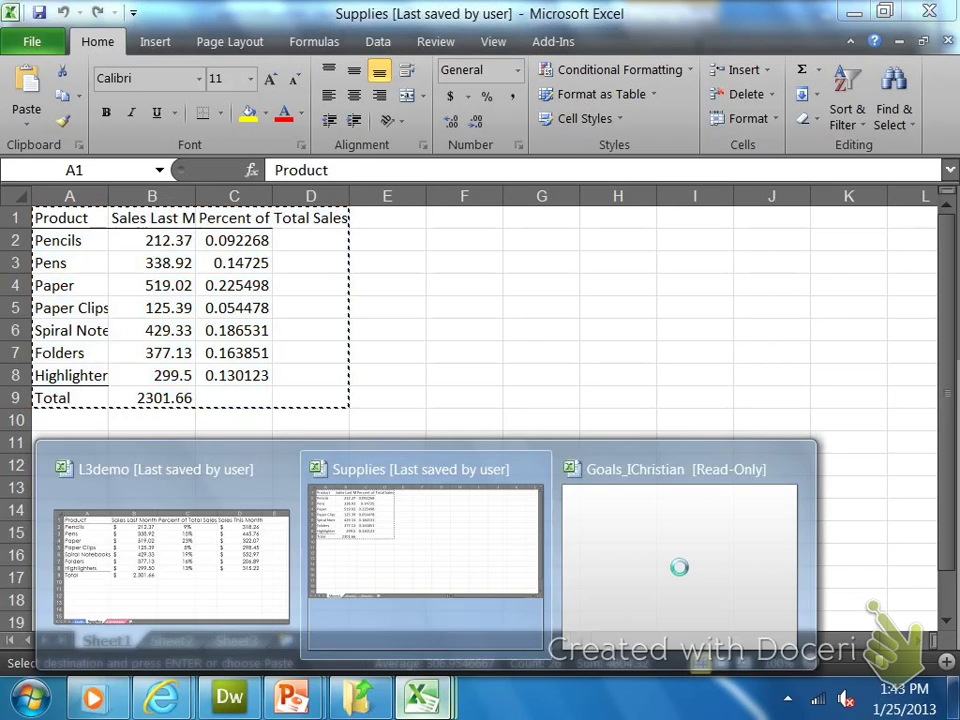
{"action": "left_click", "coordinate": [680, 585]}
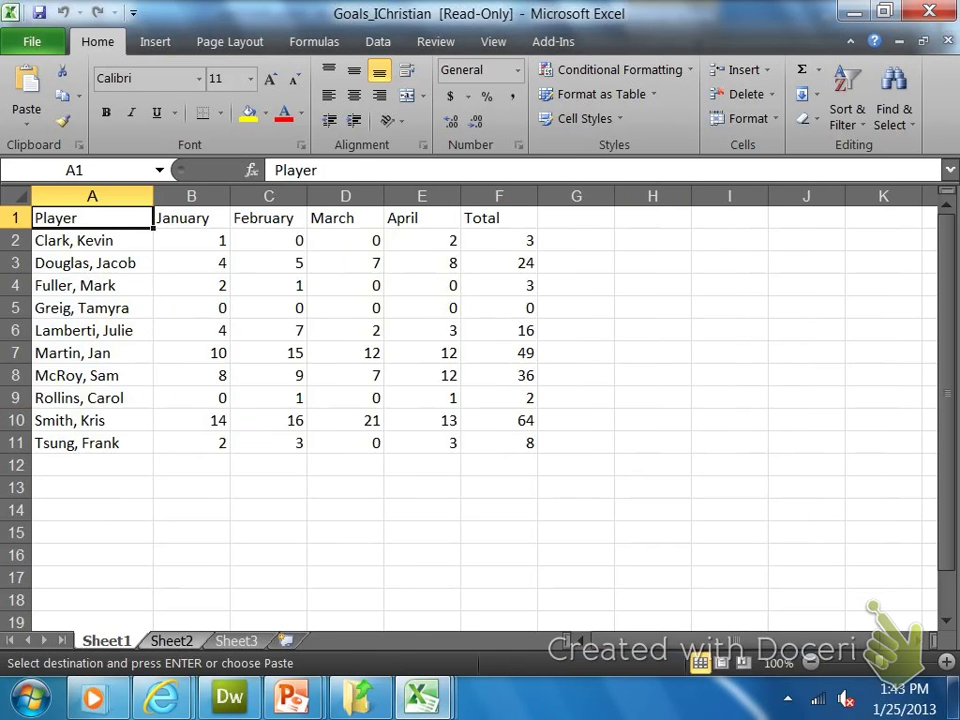
{"action": "left_click", "coordinate": [172, 641]}
{"action": "right_click", "coordinate": [22, 196]}
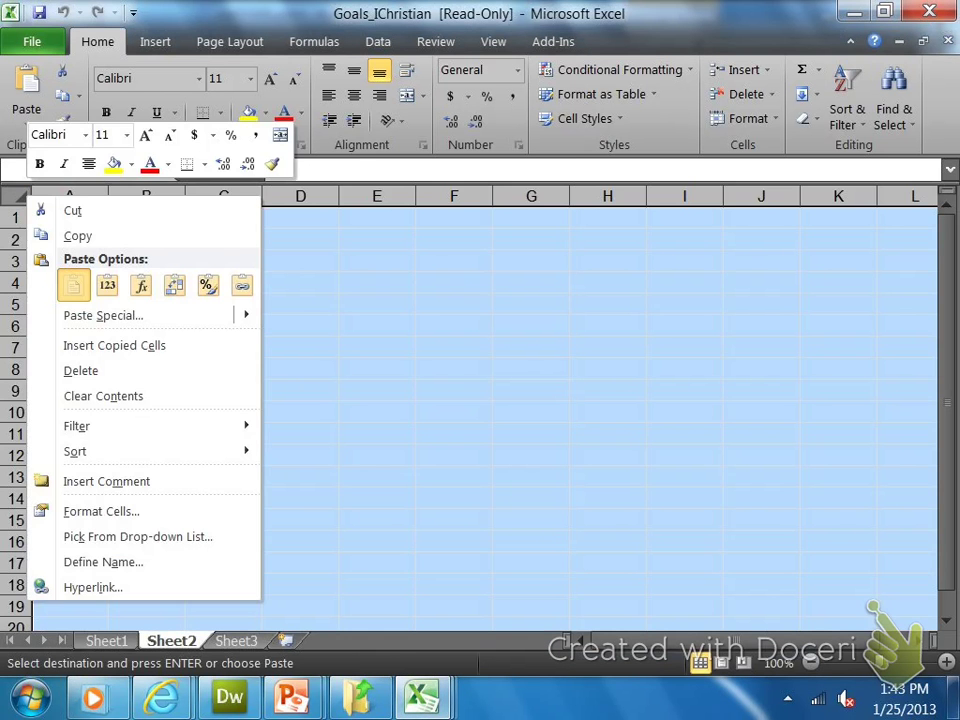
{"action": "left_click", "coordinate": [75, 283]}
{"action": "left_click", "coordinate": [454, 420]}
- Review Sheet1 and Sheet2 of the Goals workbook and switch to the empty Sheet3
{"action": "key", "text": "ctrl+Page_Up"}
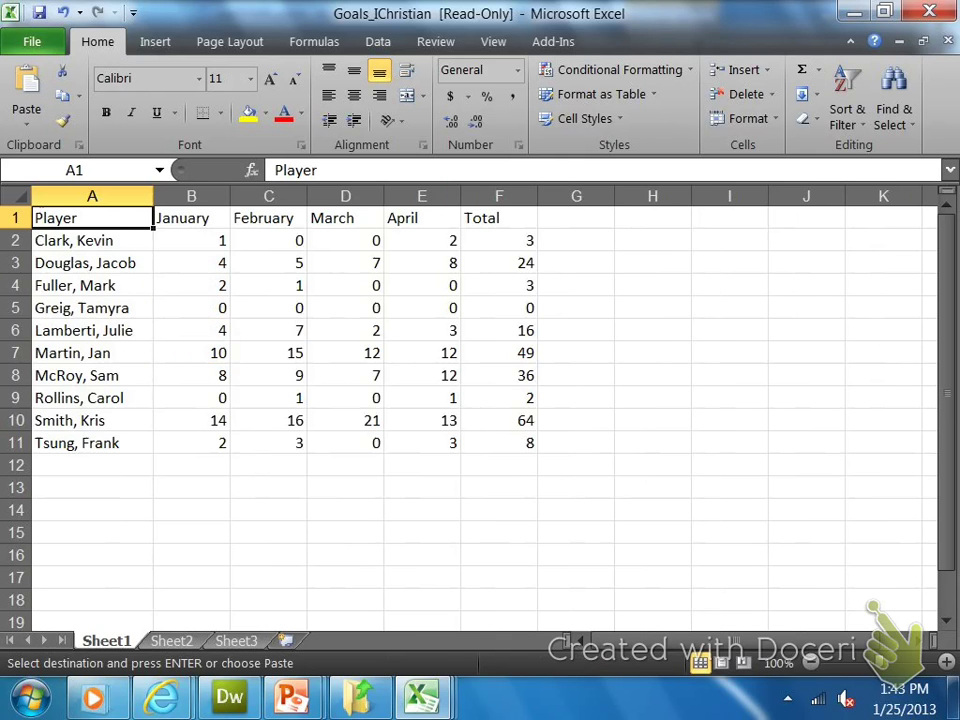
{"action": "key", "text": "ctrl+Page_Down"}
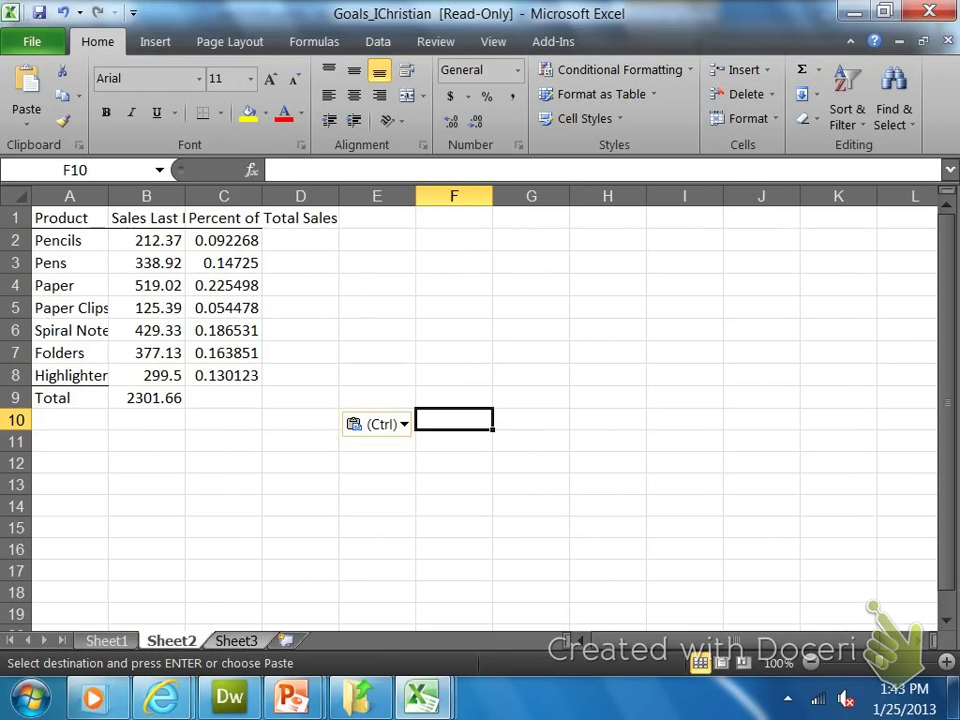
{"action": "key", "text": "ctrl+Page_Down"}
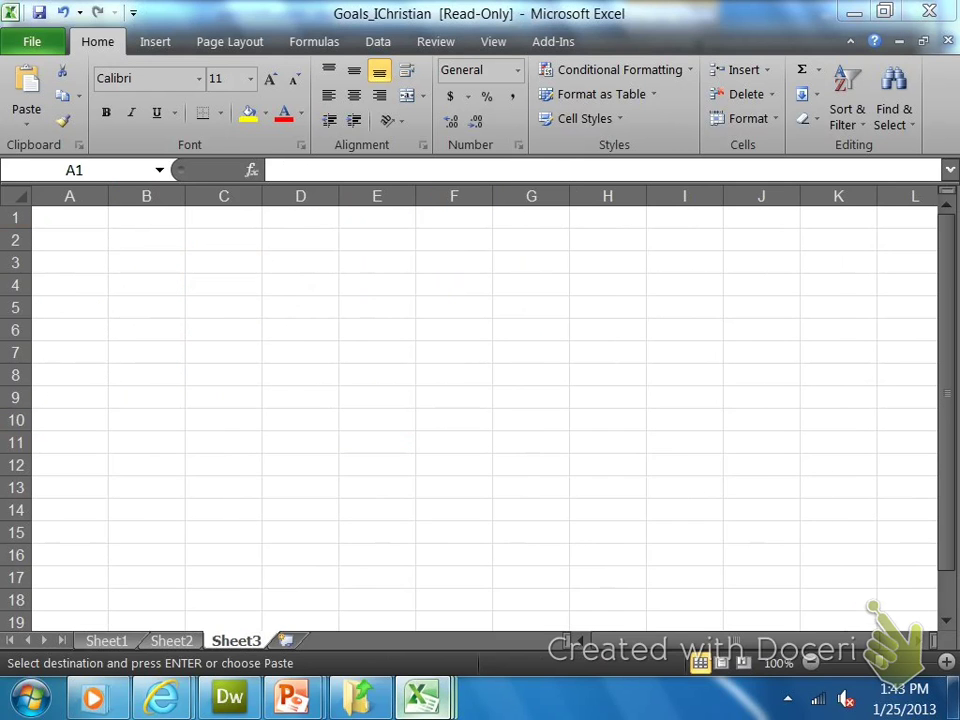
{"action": "mouse_move", "coordinate": [420, 697]}
{"action": "left_click", "coordinate": [680, 590]}
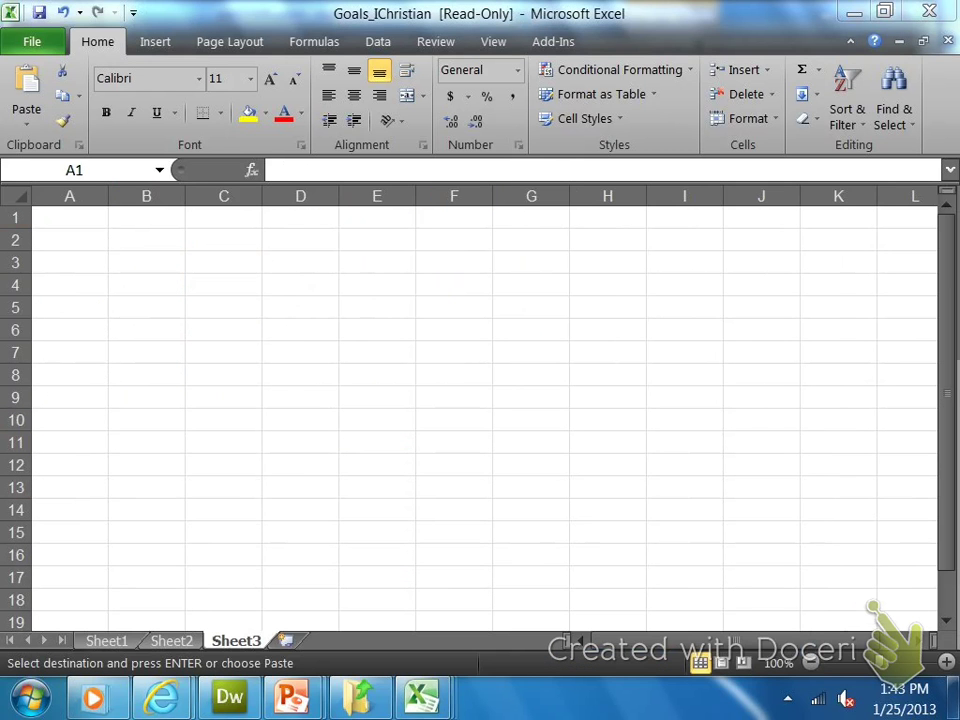
- Start opening another workbook and browse from the student (S:) drive through the teacher's folder to 8th Period_COMPUTER APPLICATIONS
{"action": "key", "text": "alt+f"}
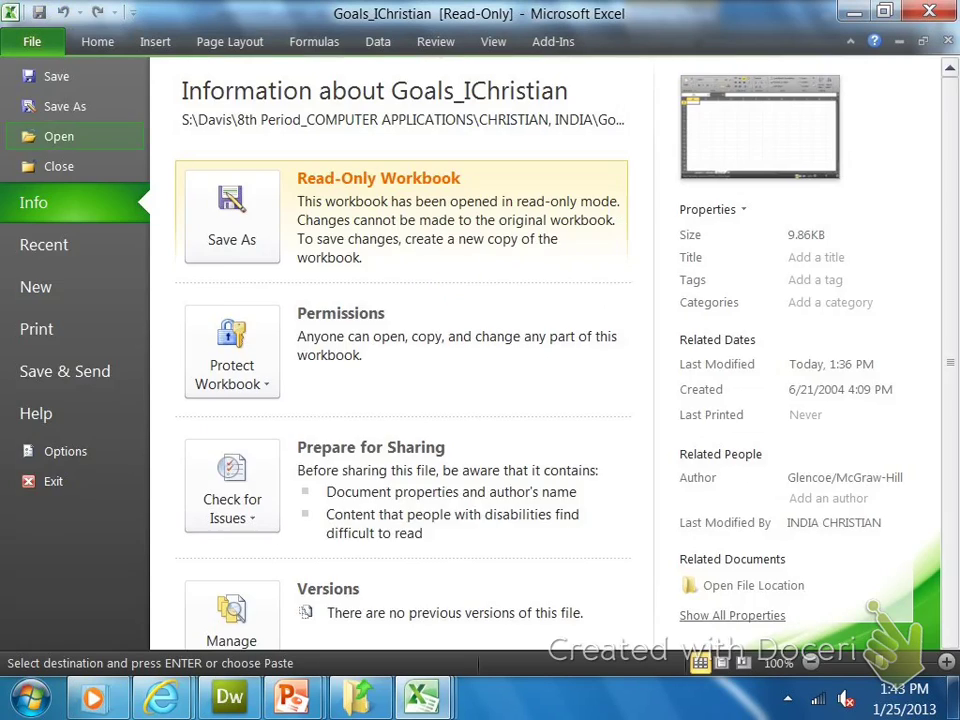
{"action": "key", "text": "Escape"}
{"action": "key", "text": "ctrl+o"}
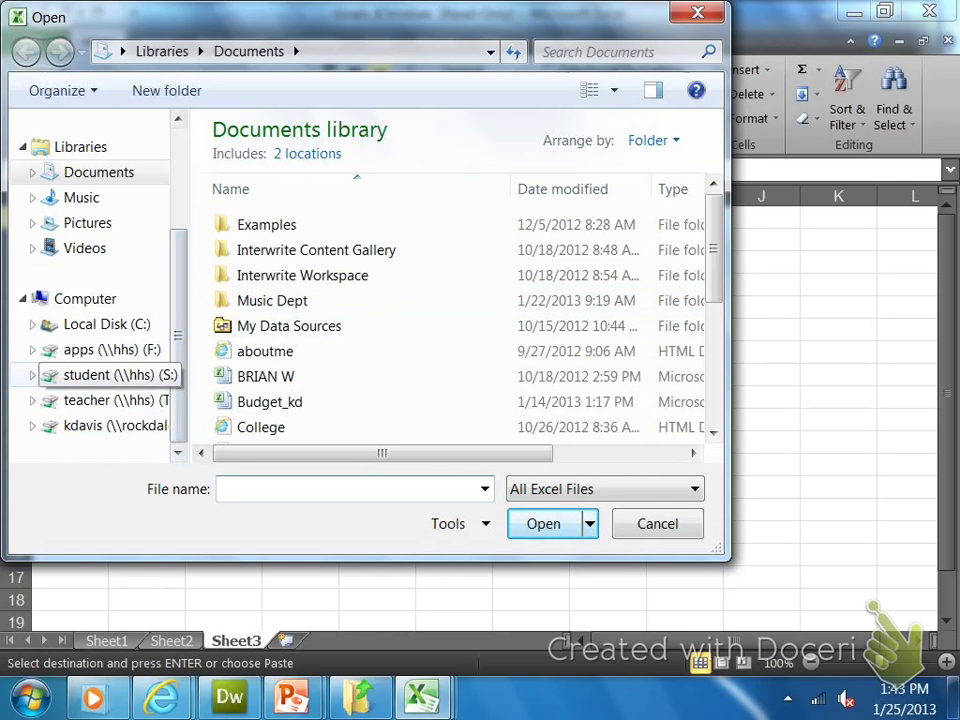
{"action": "left_click", "coordinate": [110, 374]}
{"action": "scroll", "coordinate": [280, 332], "scroll_direction": "down", "scroll_amount": 5}
{"action": "scroll", "coordinate": [280, 330], "scroll_direction": "down", "scroll_amount": 10}
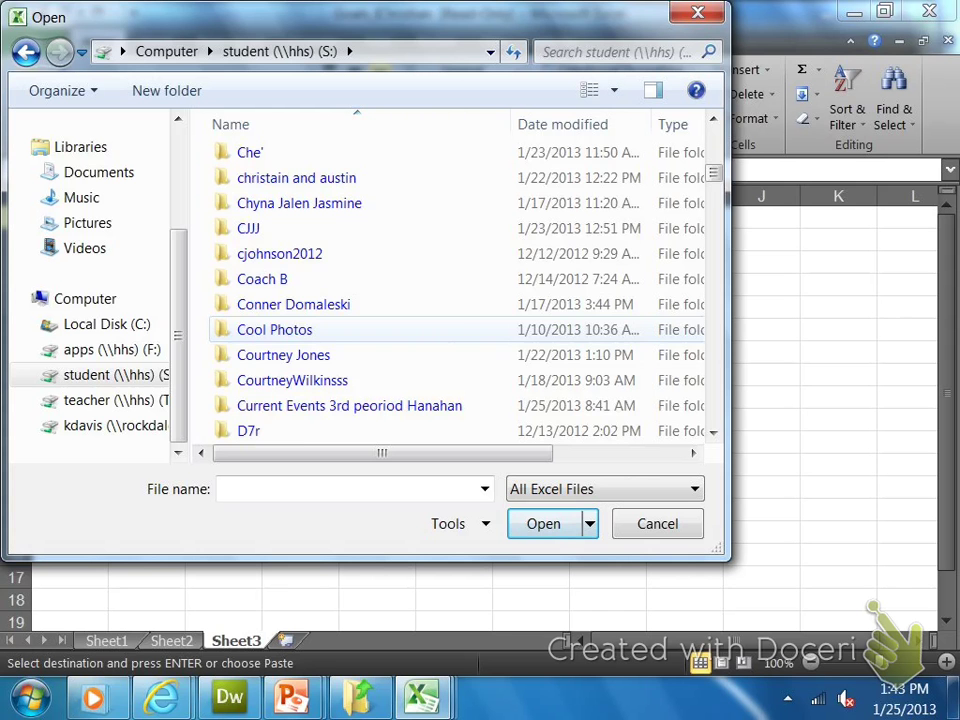
{"action": "scroll", "coordinate": [280, 330], "scroll_direction": "down", "scroll_amount": 3}
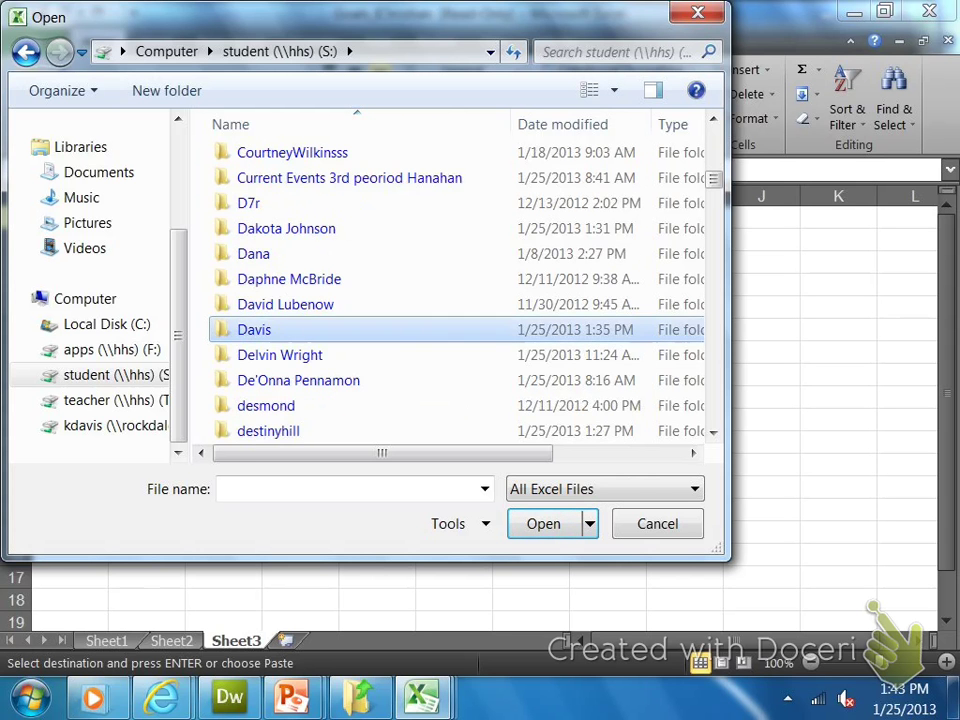
{"action": "double_click", "coordinate": [252, 330]}
{"action": "double_click", "coordinate": [355, 286]}
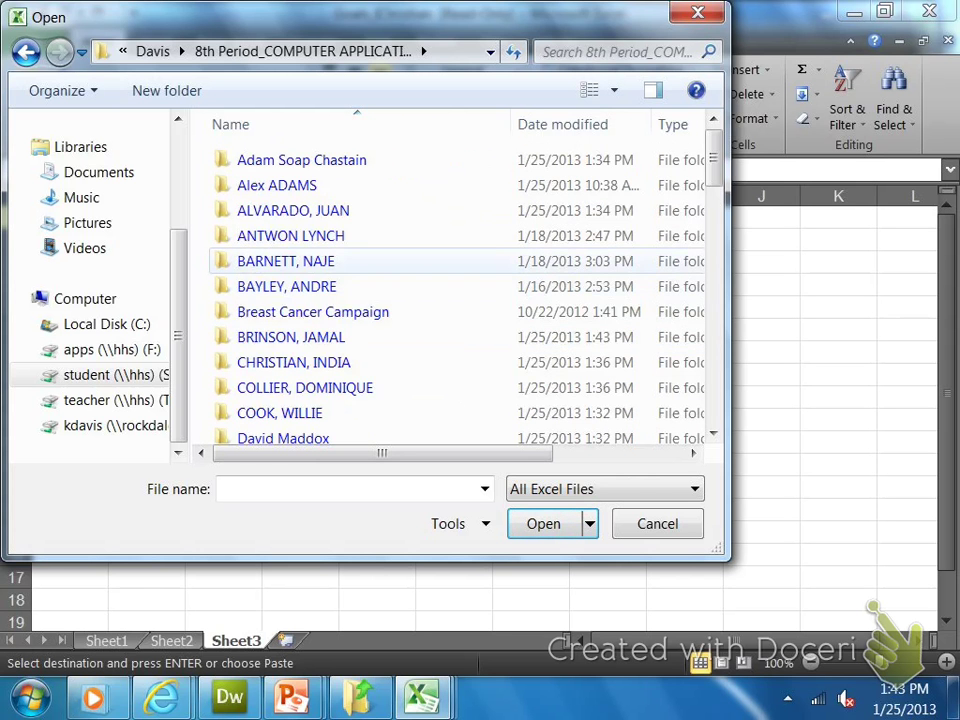
- Open the Computers workbook from the student's folder as read-only
{"action": "double_click", "coordinate": [293, 362]}
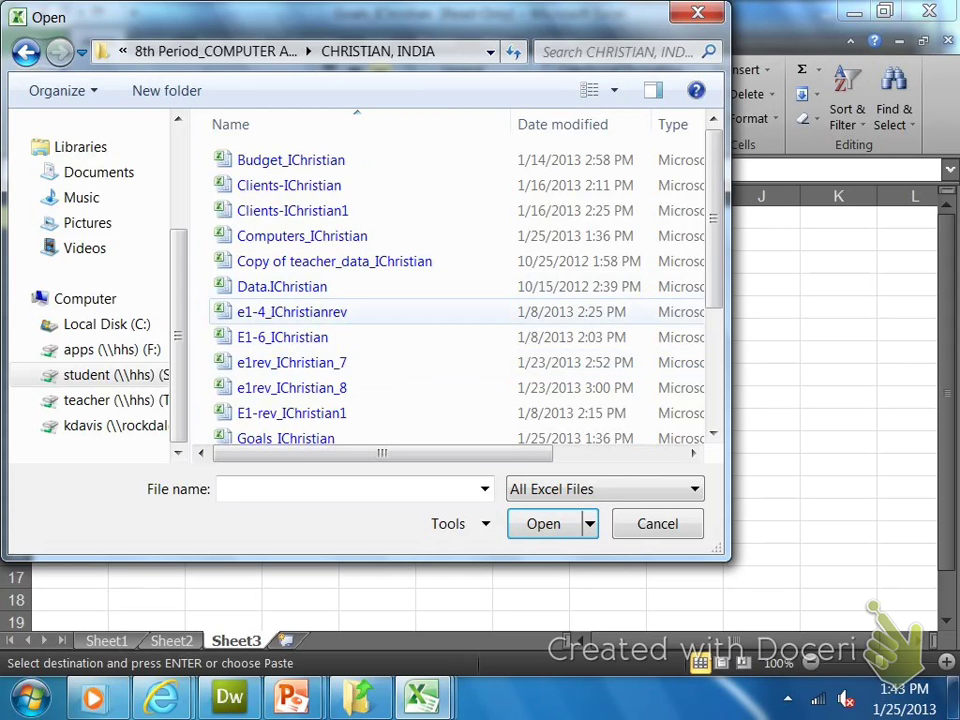
{"action": "scroll", "coordinate": [300, 320], "scroll_direction": "down", "scroll_amount": 2}
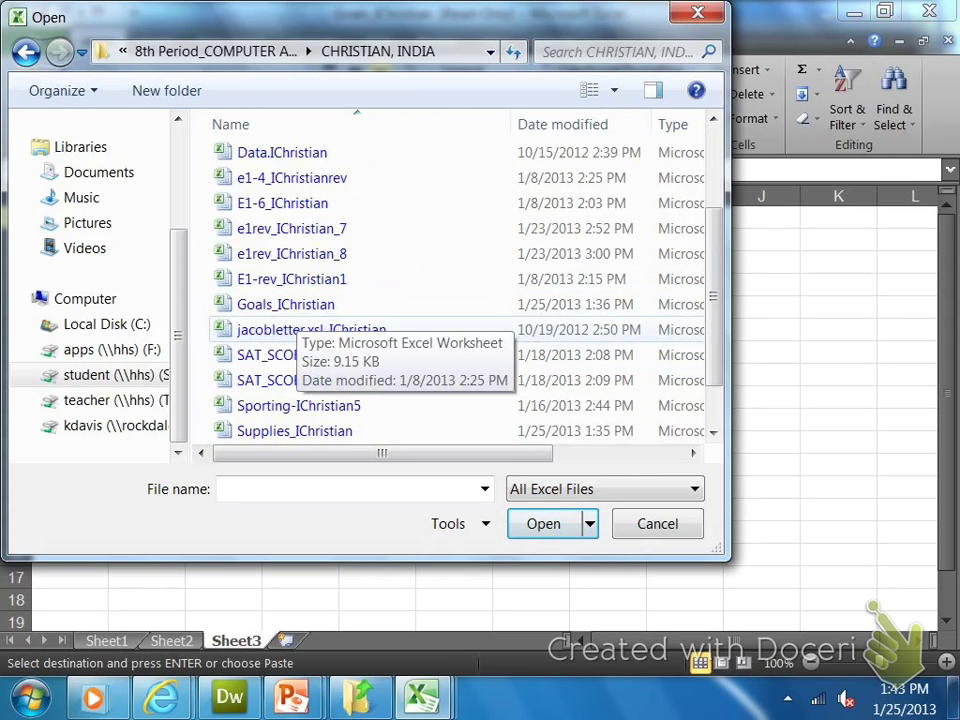
{"action": "scroll", "coordinate": [300, 330], "scroll_direction": "up", "scroll_amount": 2}
{"action": "double_click", "coordinate": [300, 237]}
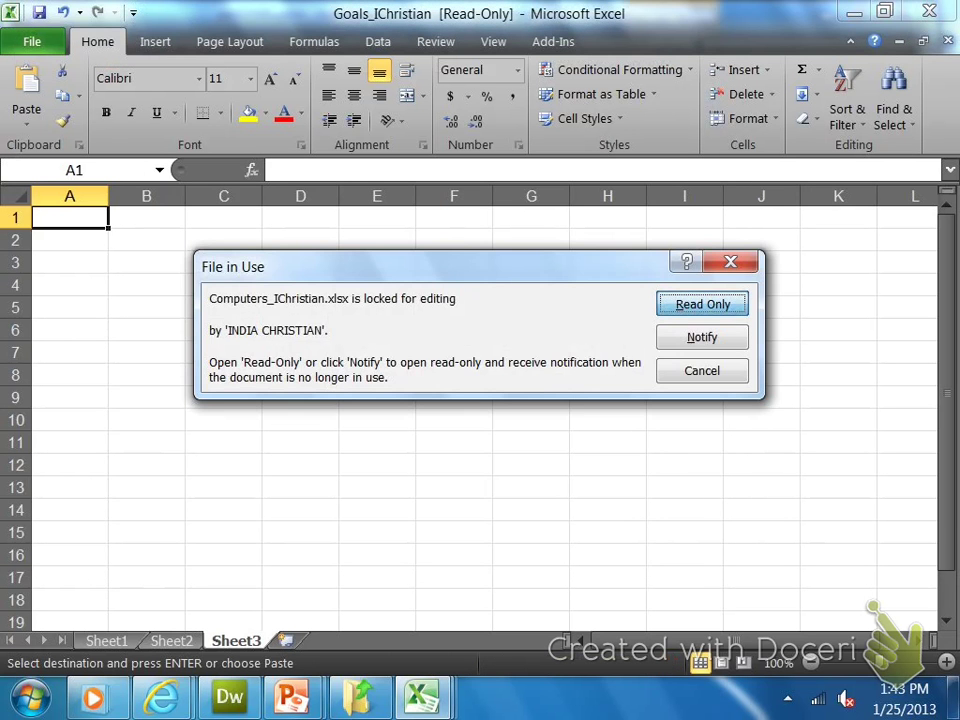
{"action": "key", "text": "Return"}
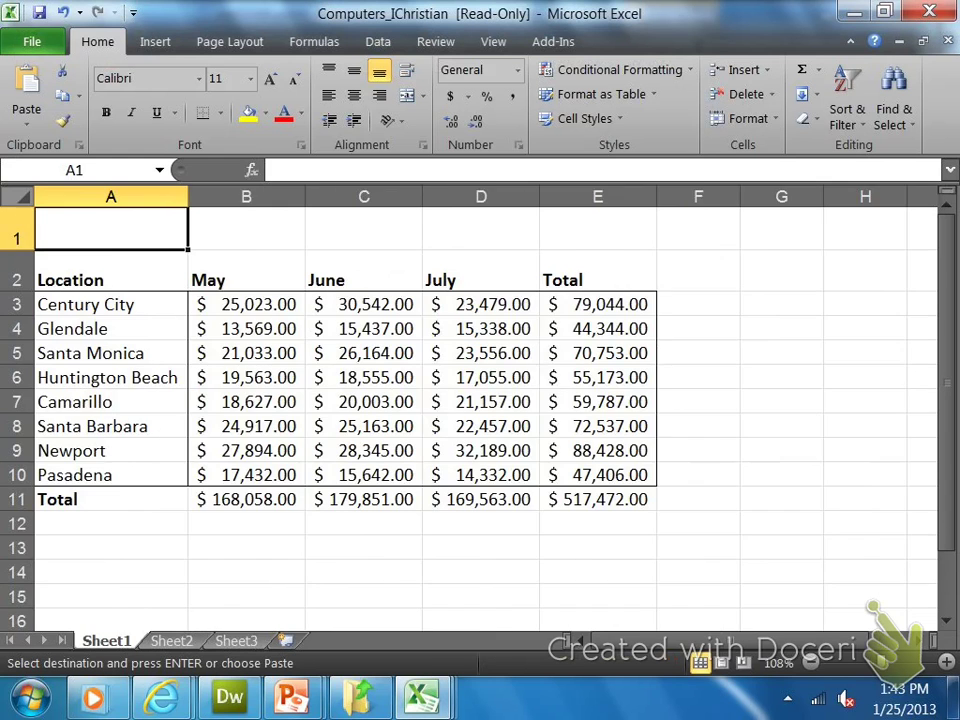
- Copy the entire Computers worksheet and paste it onto Sheet3 of the Goals workbook
{"action": "right_click", "coordinate": [22, 200]}
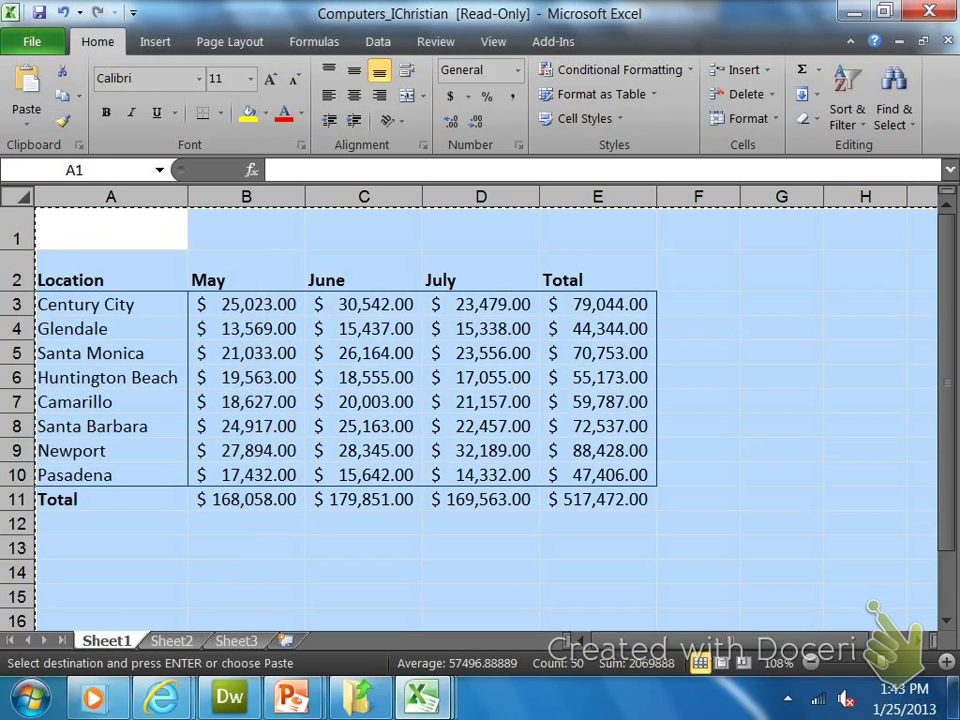
{"action": "mouse_move", "coordinate": [420, 697]}
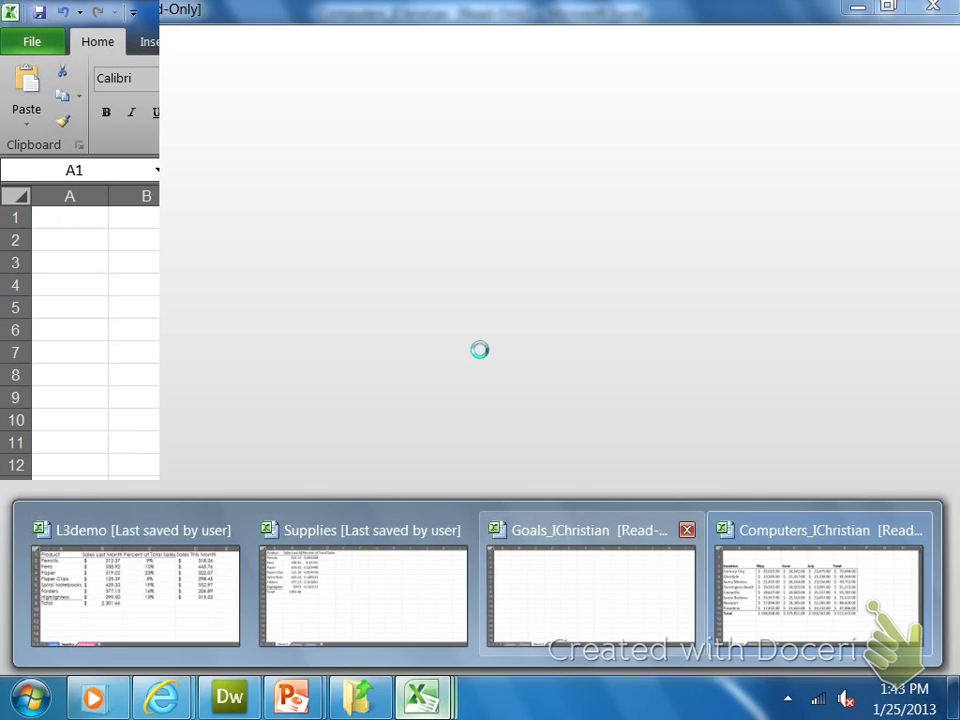
{"action": "mouse_move", "coordinate": [362, 590]}
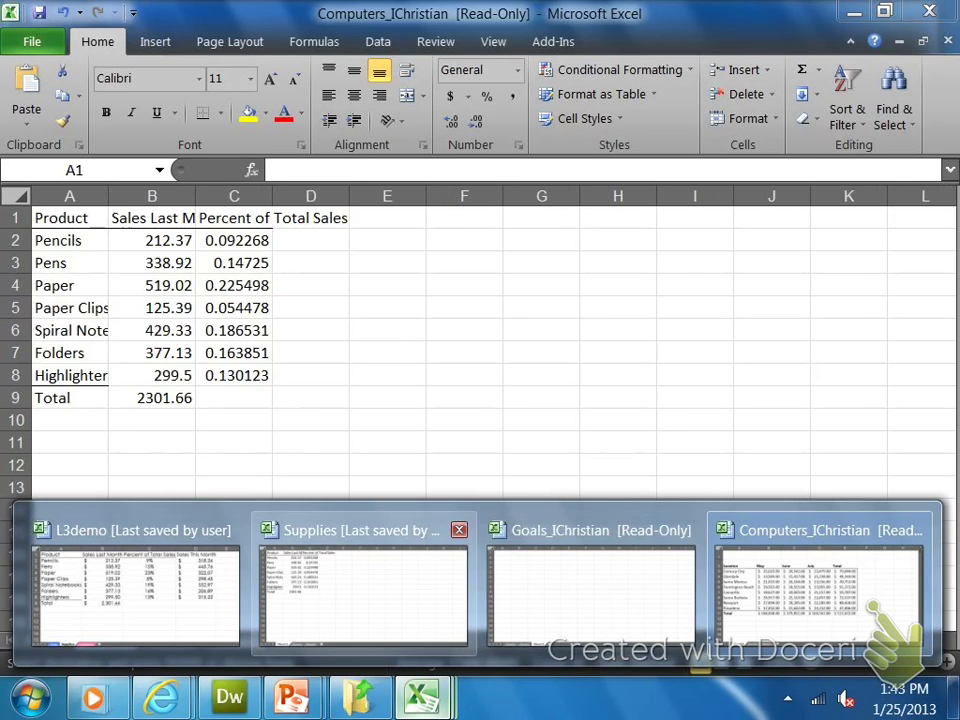
{"action": "left_click", "coordinate": [590, 590]}
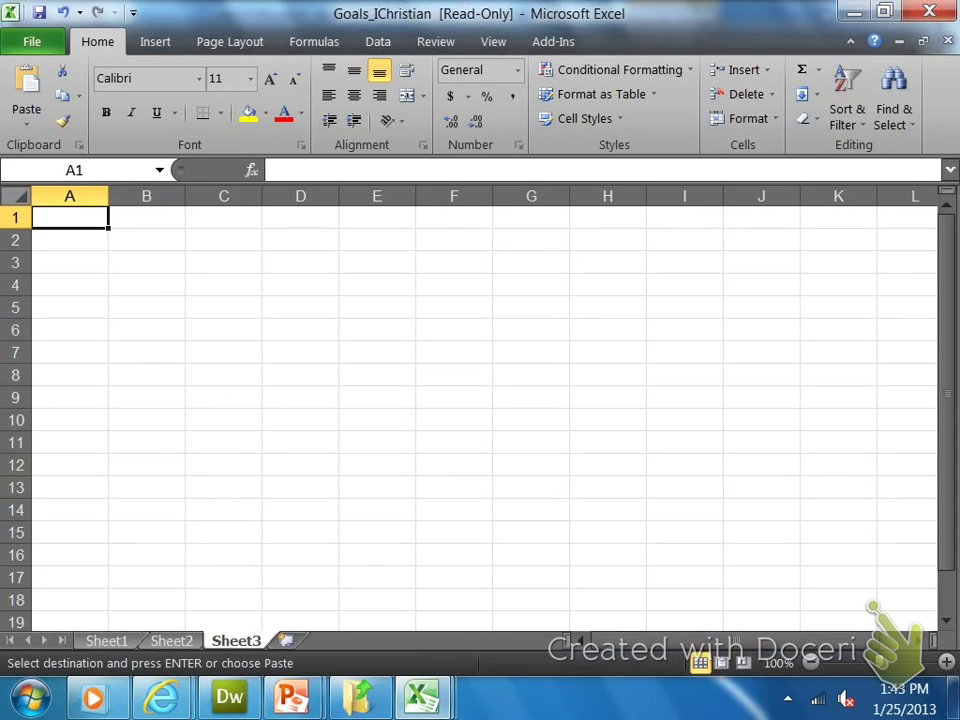
{"action": "right_click", "coordinate": [18, 196]}
{"action": "left_click", "coordinate": [54, 281]}
{"action": "left_click", "coordinate": [724, 375]}
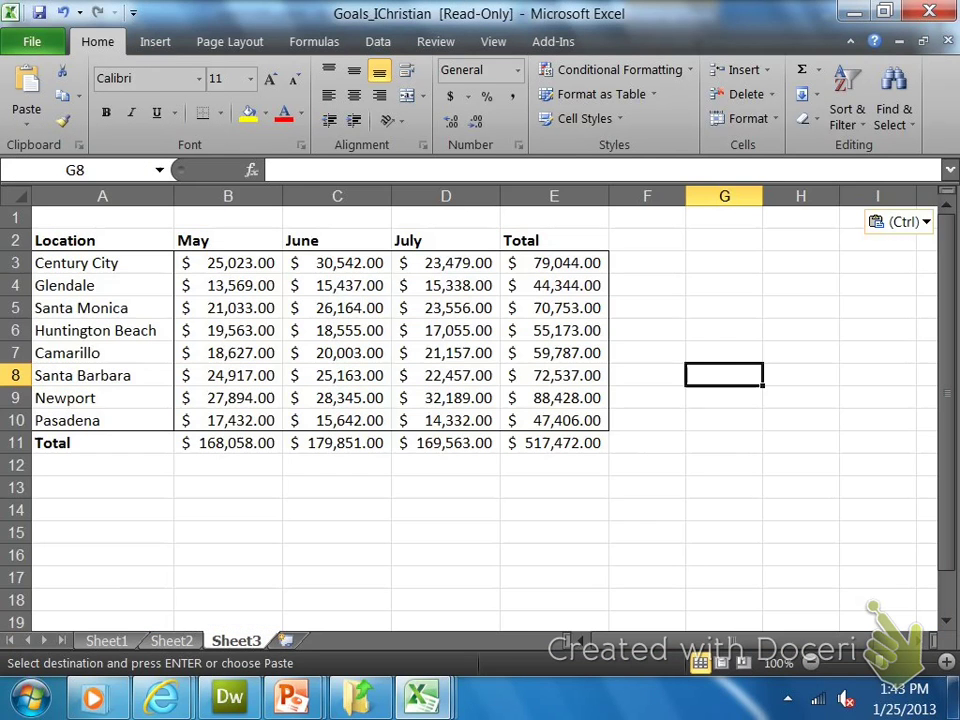
- Close the Computers workbook and return to Sheet3 of the Goals workbook
{"action": "mouse_move", "coordinate": [420, 697]}
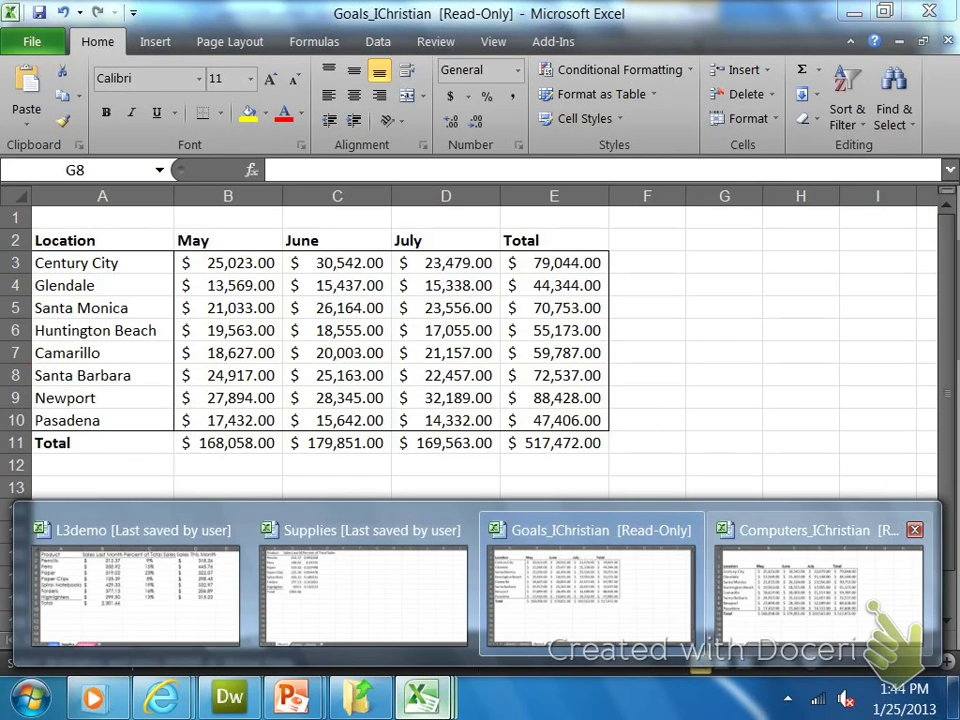
{"action": "left_click", "coordinate": [821, 578]}
{"action": "key", "text": "ctrl+w"}
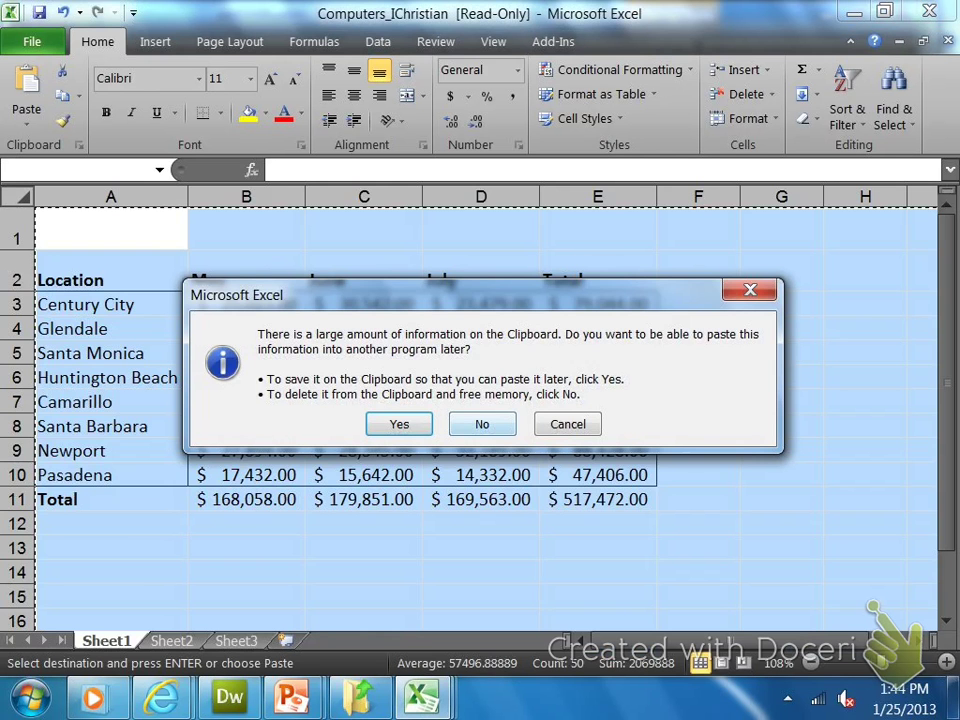
{"action": "key", "text": "Return"}
{"action": "key", "text": "ctrl+Page_Up"}
{"action": "key", "text": "ctrl+Page_Down"}
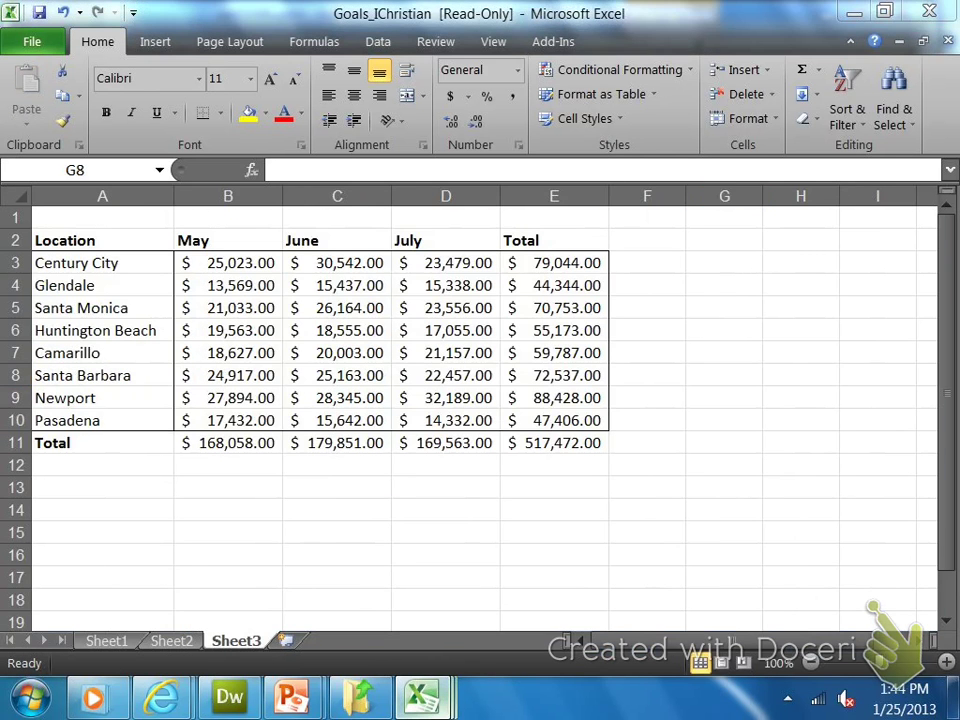
{"action": "mouse_move", "coordinate": [420, 697]}
{"action": "left_click", "coordinate": [681, 553]}
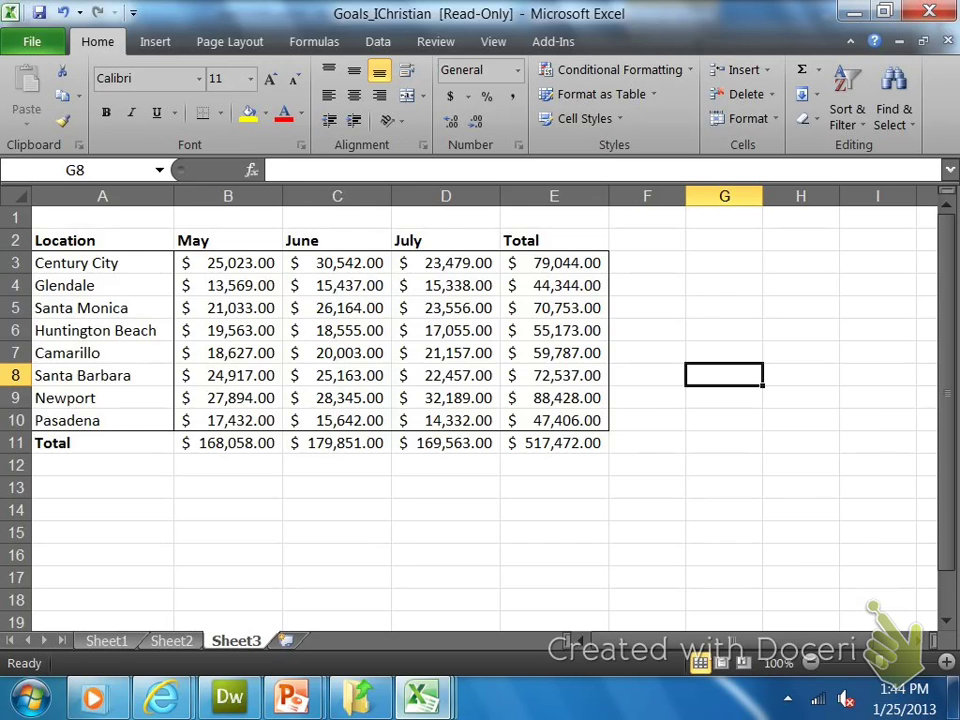
- Display Sheet1 of the Goals workbook and close the Supplies workbook without saving its changes
{"action": "key", "text": "ctrl+Page_Up"}
{"action": "key", "text": "ctrl+Page_Up"}
{"action": "mouse_move", "coordinate": [420, 697]}
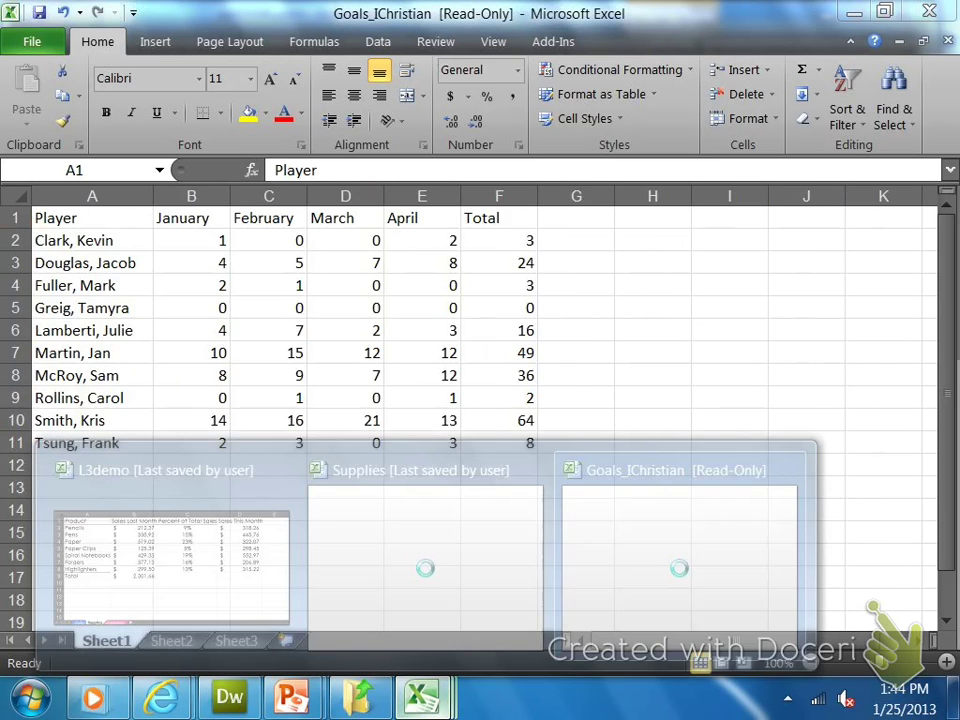
{"action": "left_click", "coordinate": [425, 560]}
{"action": "key", "text": "ctrl+w"}
{"action": "key", "text": "Tab"}
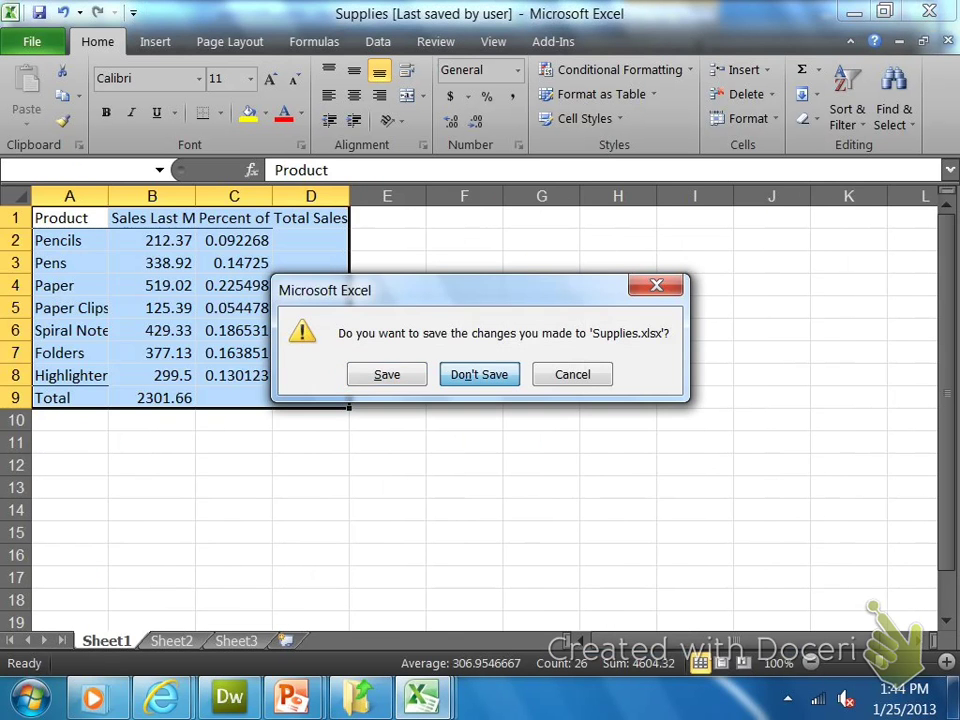
{"action": "key", "text": "Return"}
- Look at the L3demo example workbook and review Sheet1, Sheet2 and Sheet3 of the Goals workbook
{"action": "mouse_move", "coordinate": [420, 697]}
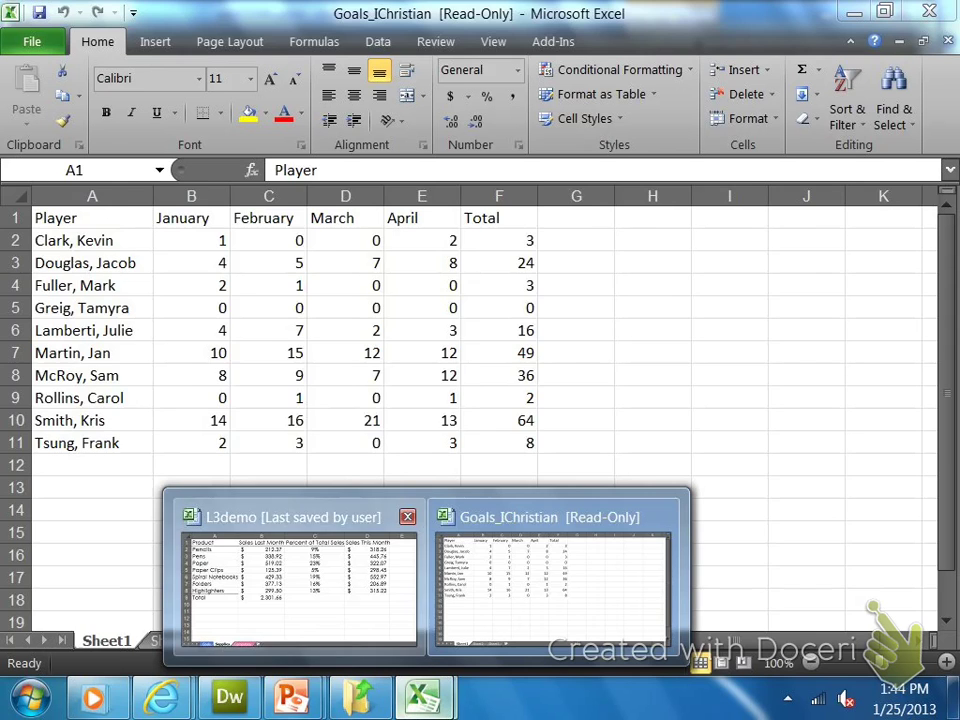
{"action": "left_click", "coordinate": [300, 520]}
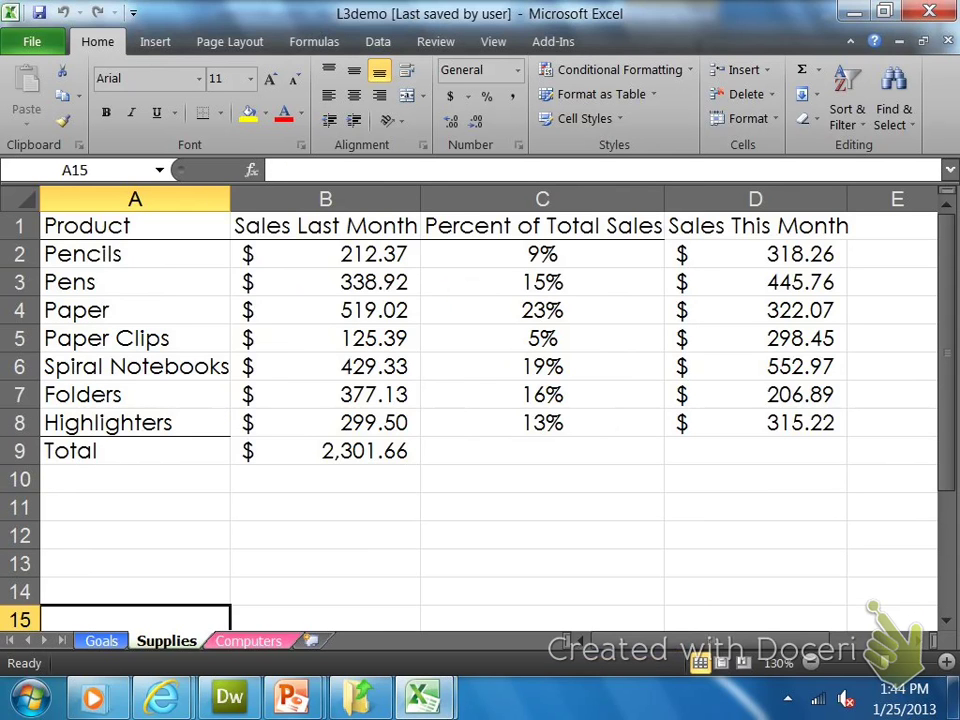
{"action": "mouse_move", "coordinate": [420, 697]}
{"action": "left_click", "coordinate": [530, 560]}
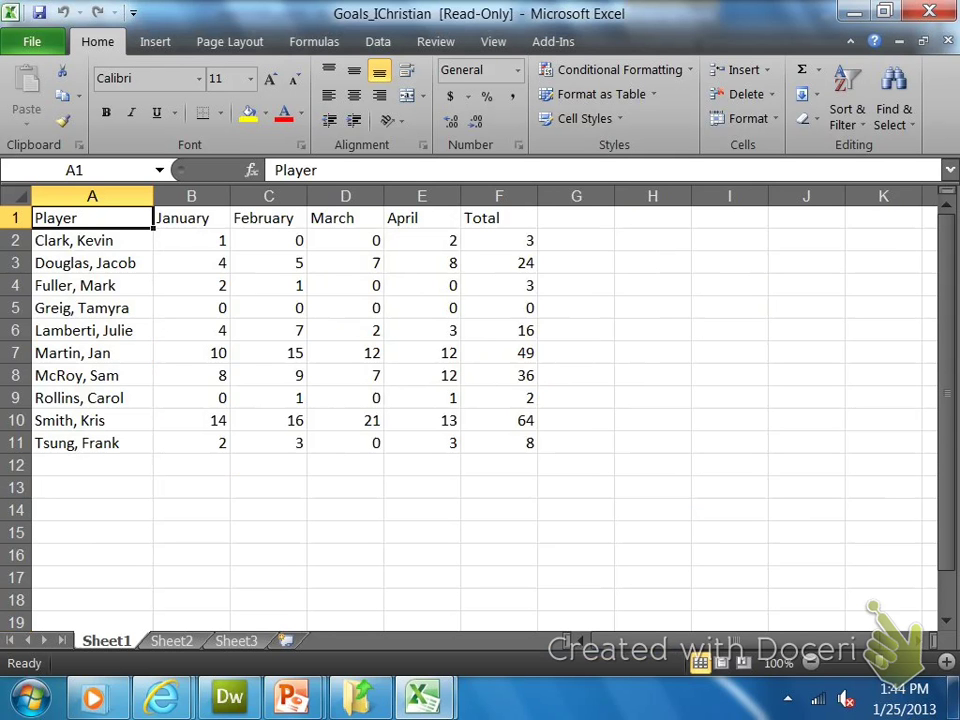
{"action": "key", "text": "ctrl+Page_Down"}
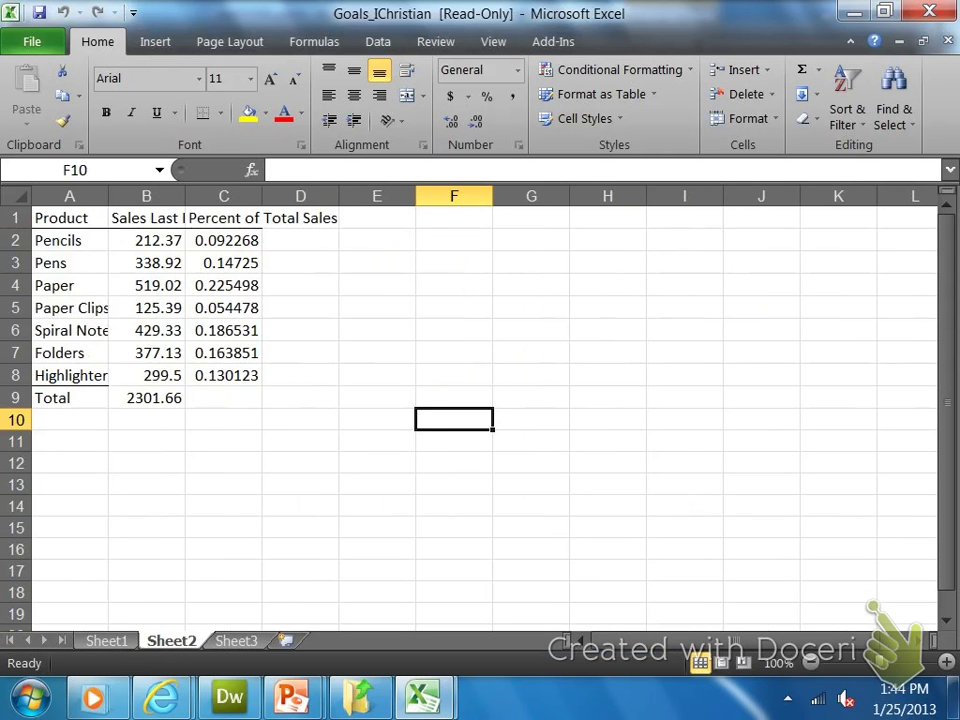
{"action": "key", "text": "ctrl+Page_Down"}
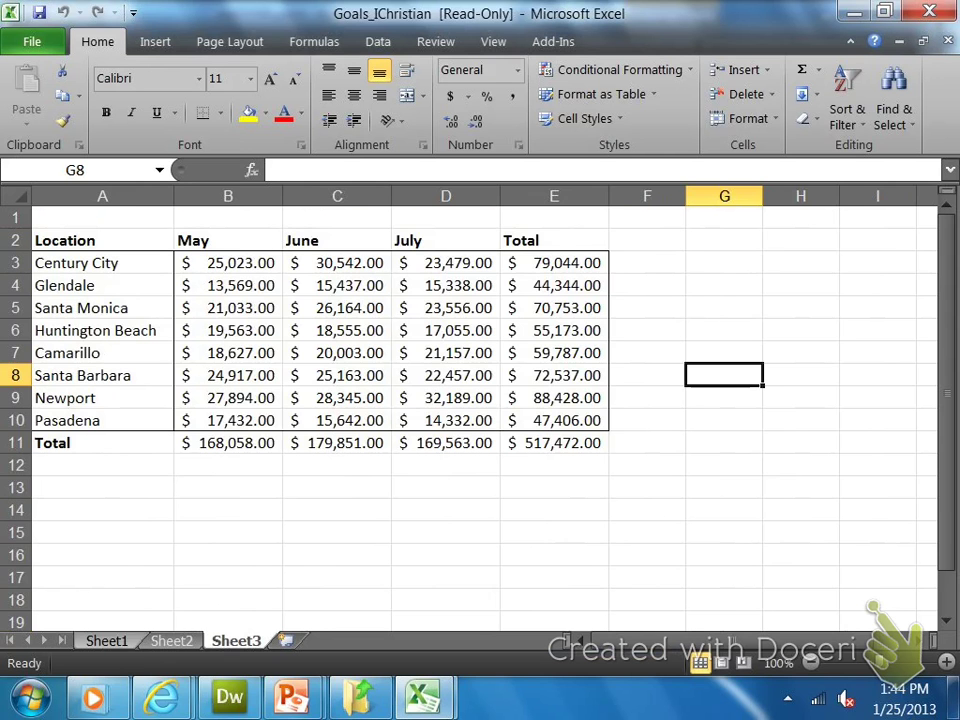
{"action": "key", "text": "ctrl+Page_Up"}
{"action": "key", "text": "ctrl+Page_Up"}
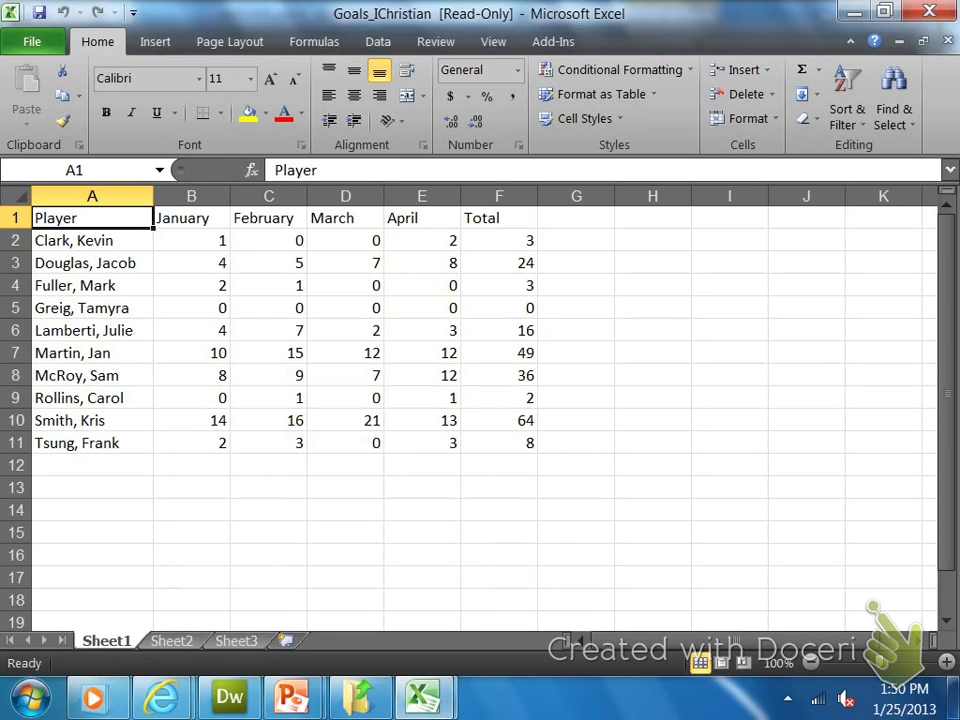
- Format the header row A1:F1 on Sheet1 as bold 12-point Times New Roman
{"action": "left_click", "coordinate": [499, 443]}
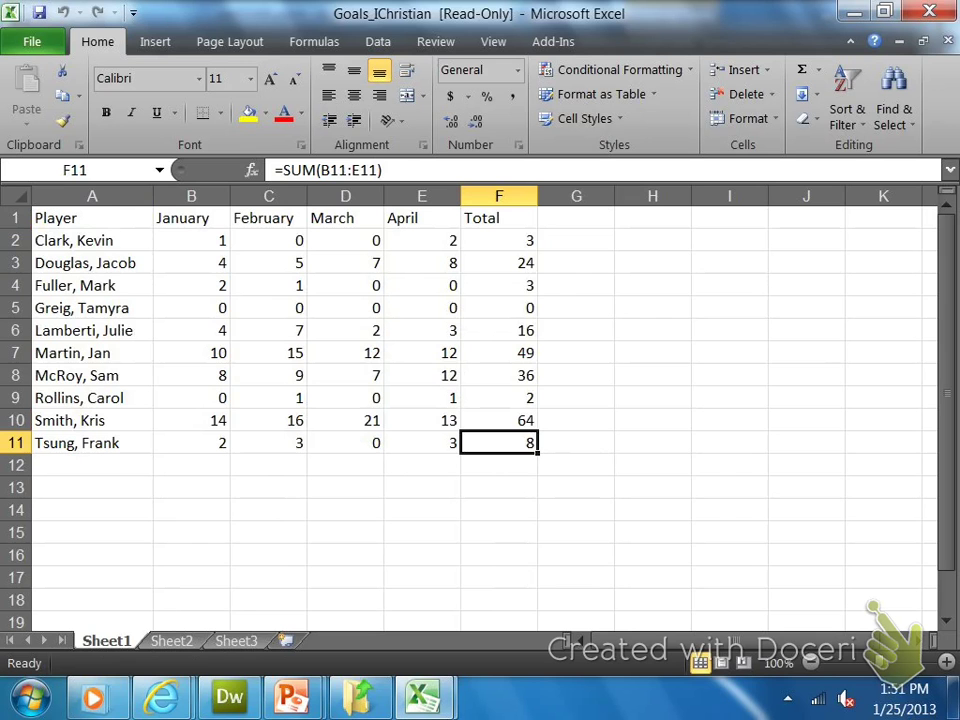
{"action": "left_click_drag", "start_coordinate": [91, 218], "coordinate": [499, 218]}
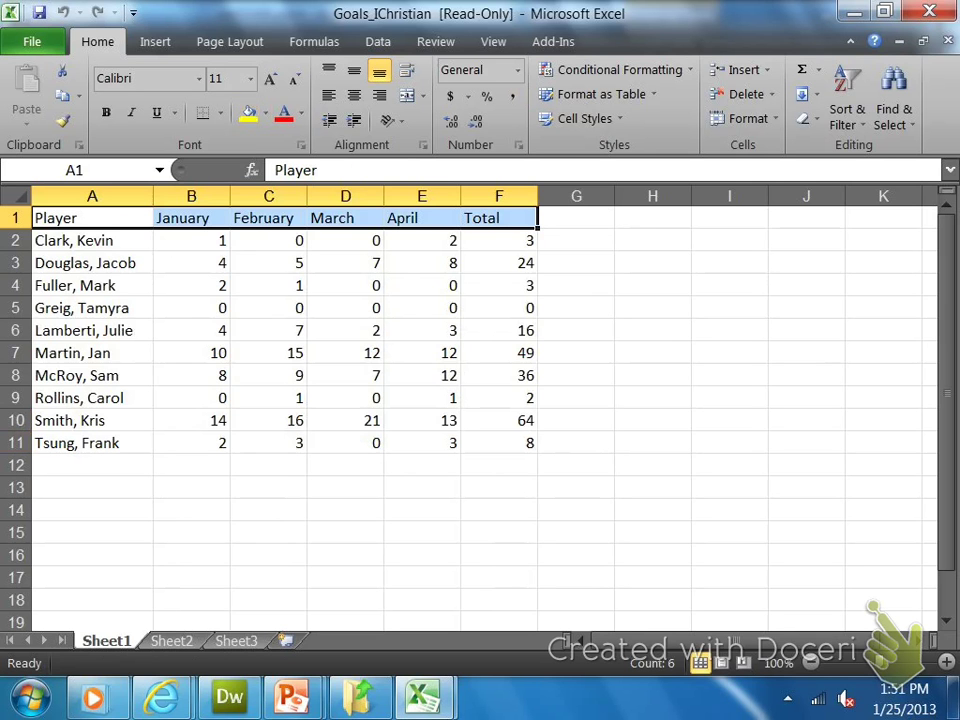
{"action": "left_click", "coordinate": [250, 78]}
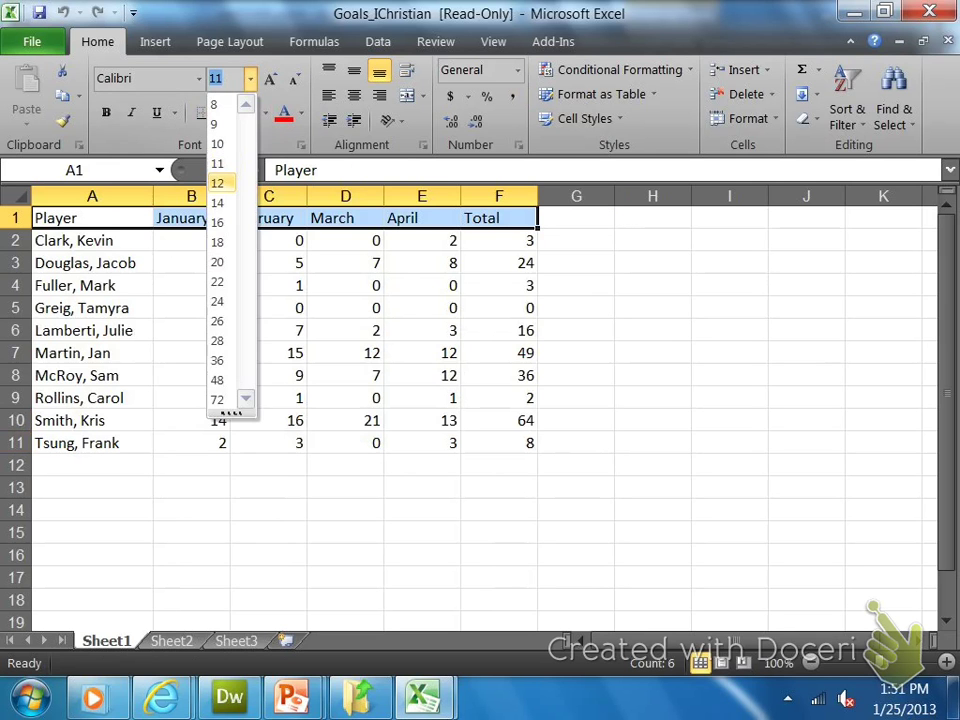
{"action": "left_click", "coordinate": [223, 180]}
{"action": "left_click", "coordinate": [199, 78]}
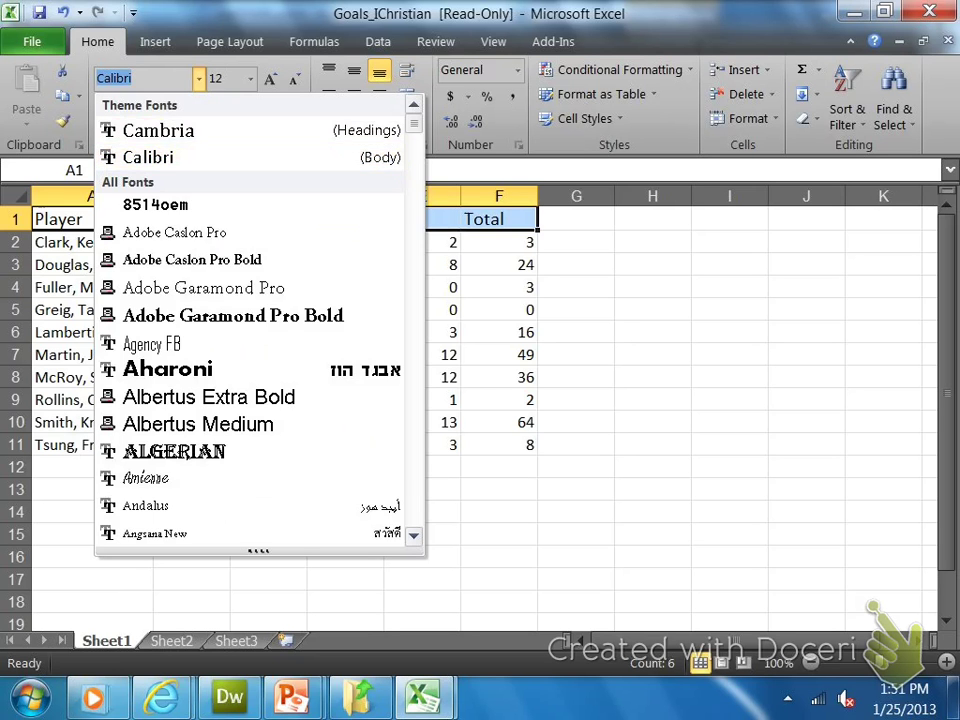
{"action": "type", "text": "Times New Roman"}
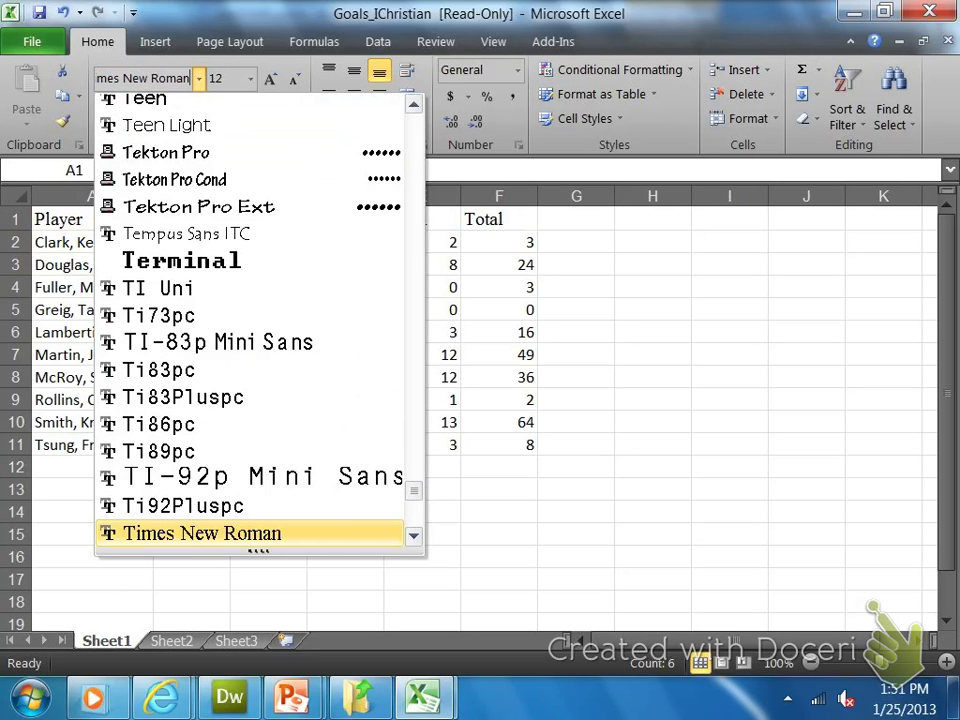
{"action": "key", "text": "Return"}
{"action": "key", "text": "ctrl+b"}
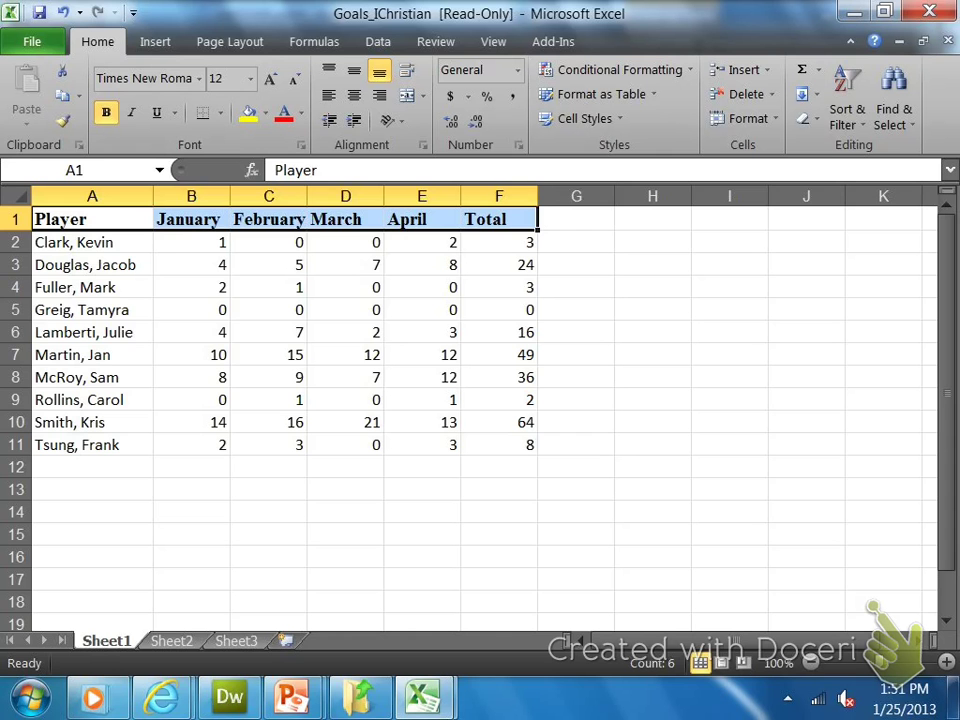
- Format the player names in A2:A11 as bold 12-point Times New Roman
{"action": "left_click_drag", "start_coordinate": [75, 242], "coordinate": [75, 445]}
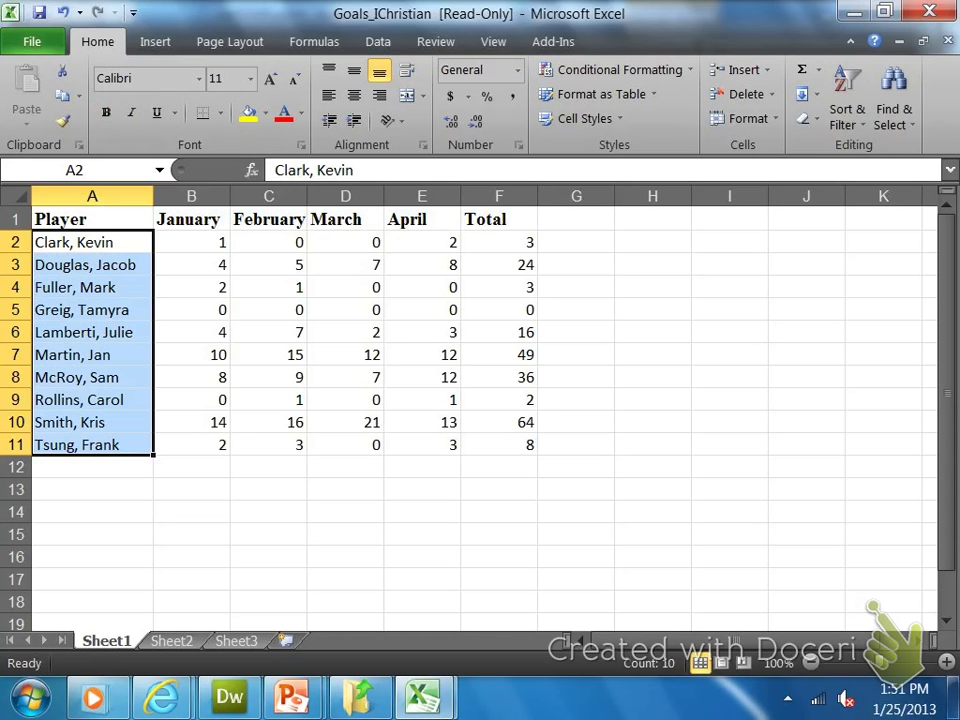
{"action": "left_click", "coordinate": [199, 78]}
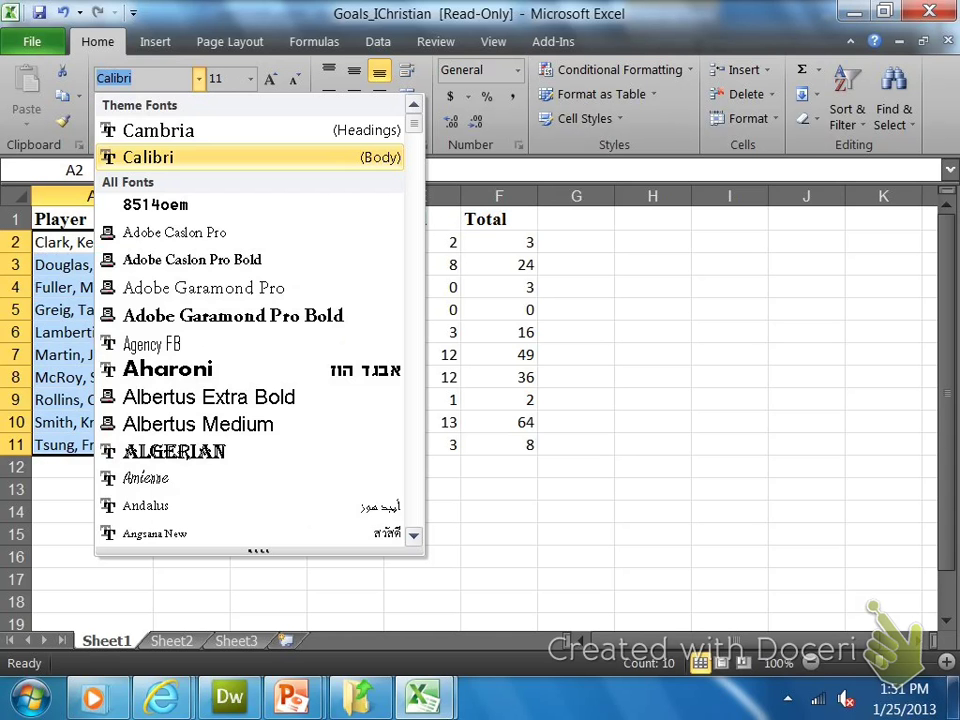
{"action": "type", "text": "Times"}
{"action": "key", "text": "Return"}
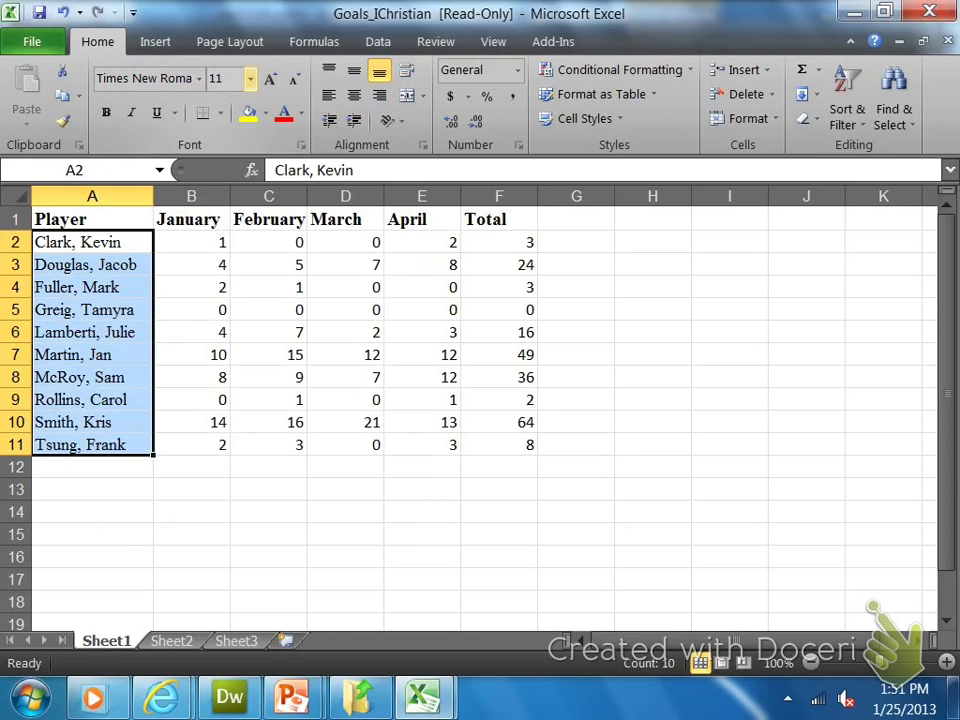
{"action": "left_click", "coordinate": [250, 78]}
{"action": "left_click", "coordinate": [217, 183]}
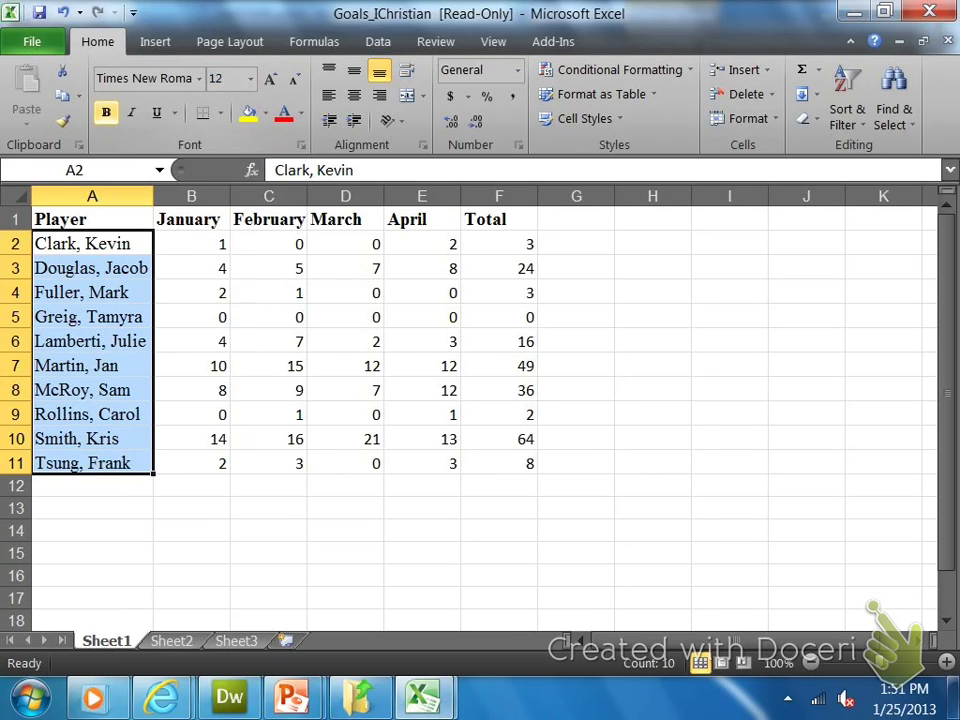
{"action": "key", "text": "ctrl+b"}
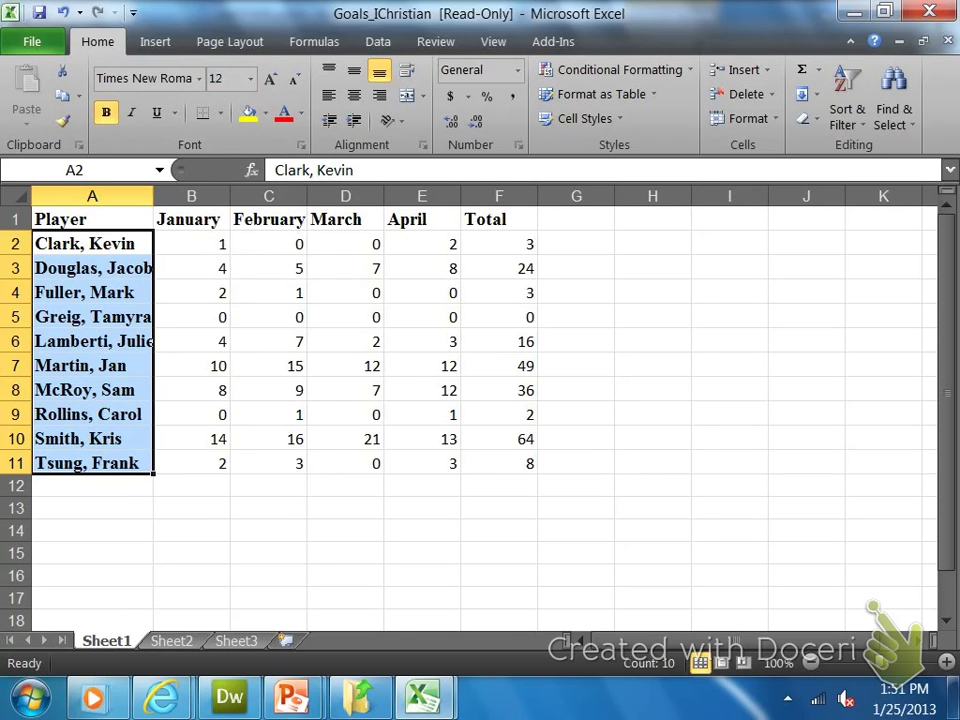
- AutoFit the width of column A to the player names
{"action": "key", "text": "alt+h"}
{"action": "key", "text": "o"}
{"action": "key", "text": "i"}
{"action": "left_click", "coordinate": [201, 508]}
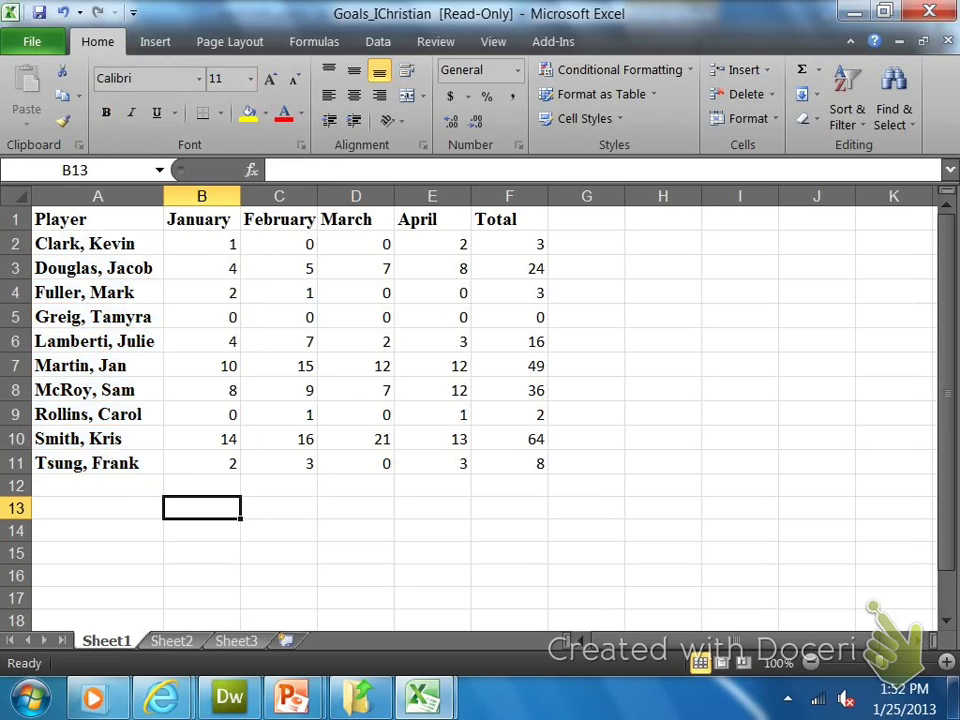
- Add a bottom border to the header row A1:F1
{"action": "left_click_drag", "start_coordinate": [97, 219], "coordinate": [509, 219]}
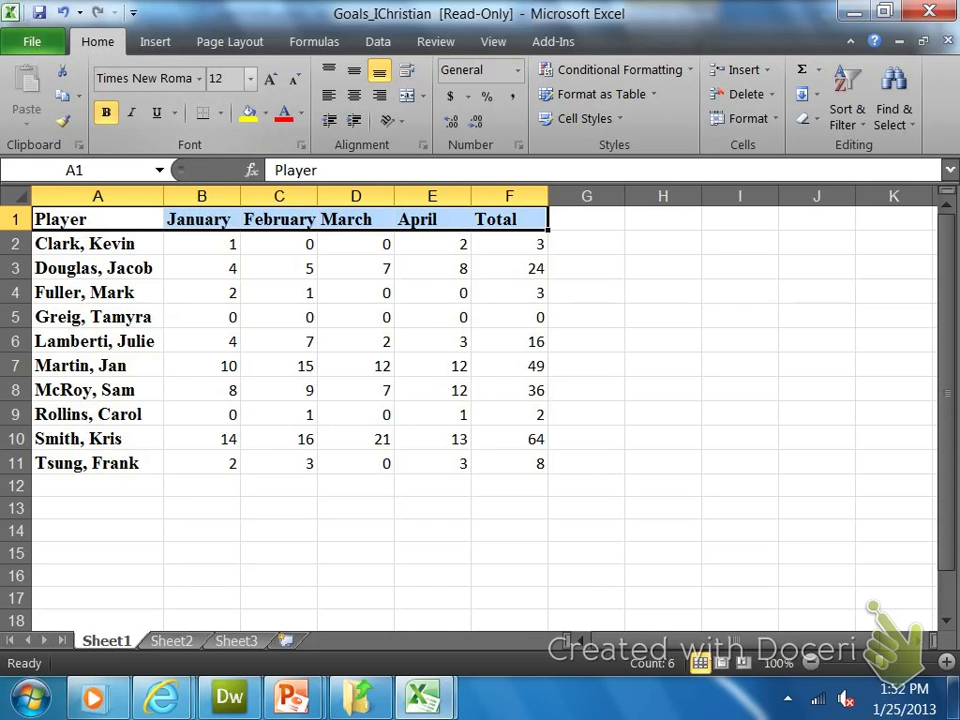
{"action": "left_click", "coordinate": [220, 112]}
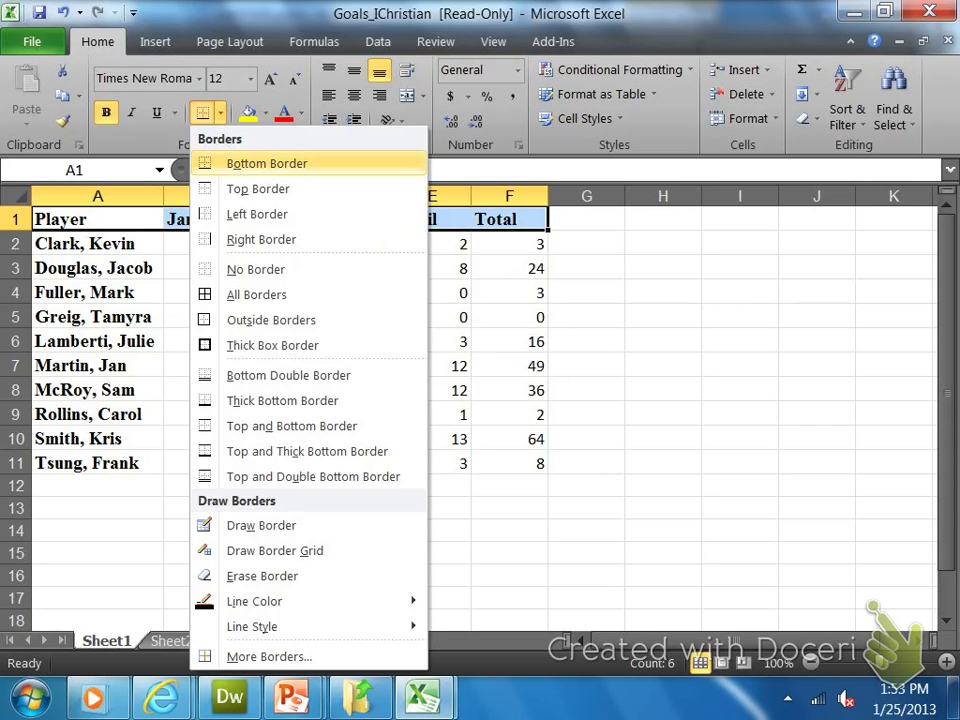
{"action": "left_click", "coordinate": [266, 163]}
{"action": "left_click", "coordinate": [509, 292]}
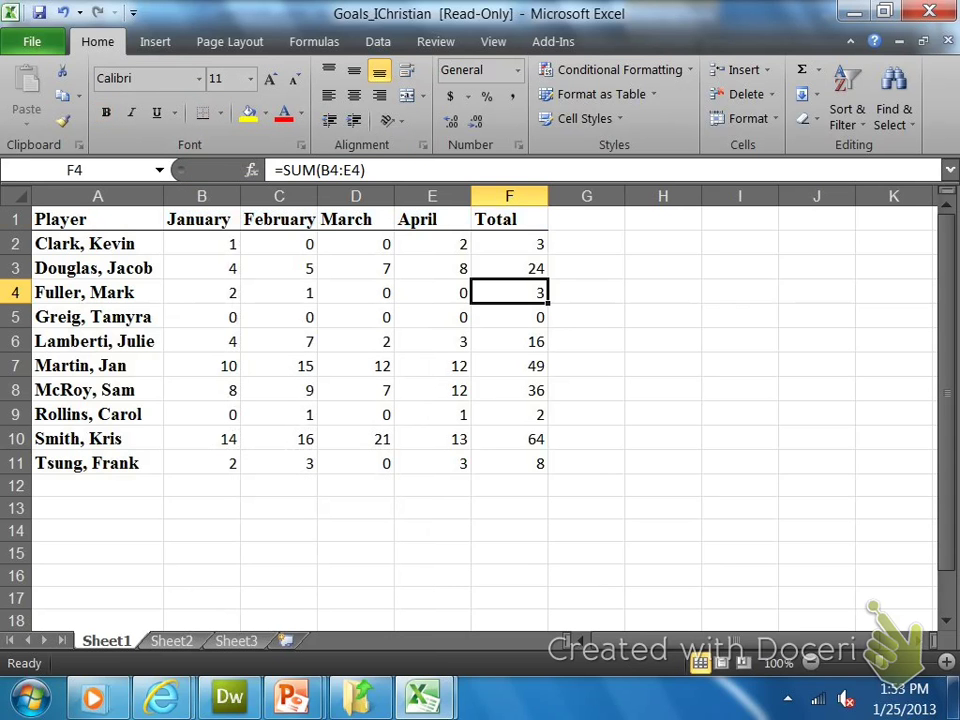
- Add a right border to the Player column, cells A1:A11
{"action": "left_click_drag", "start_coordinate": [97, 219], "coordinate": [97, 463]}
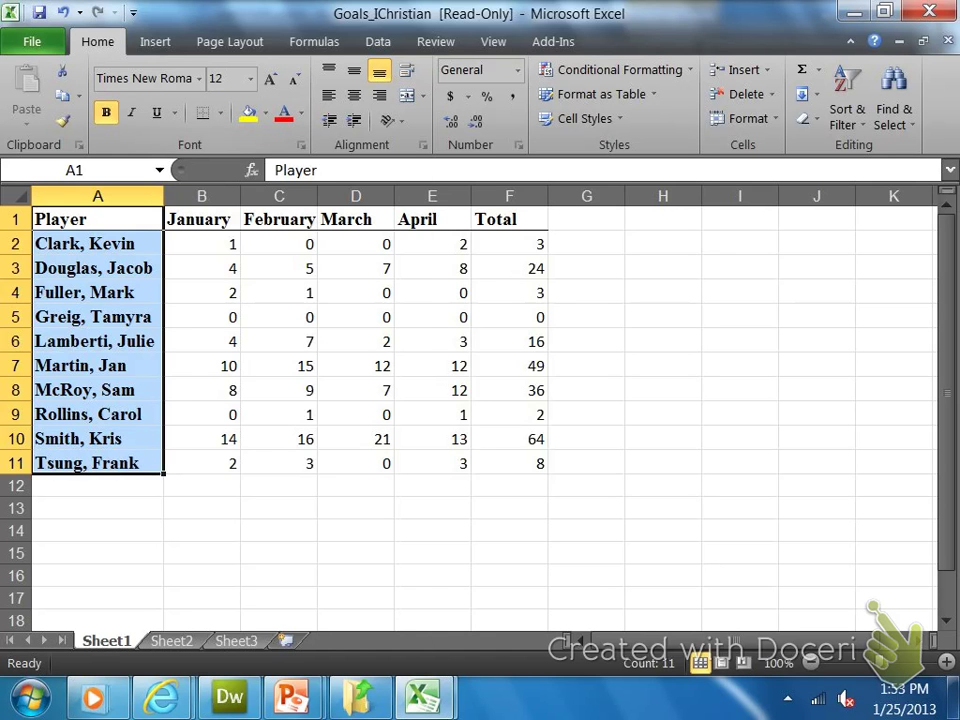
{"action": "left_click", "coordinate": [220, 112]}
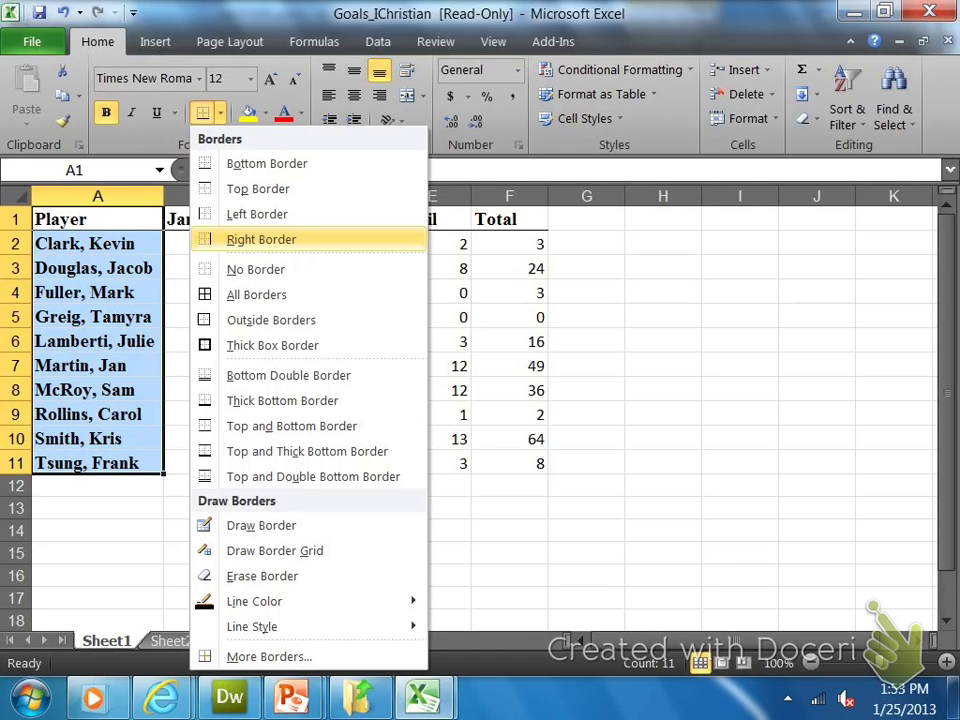
{"action": "left_click", "coordinate": [261, 239]}
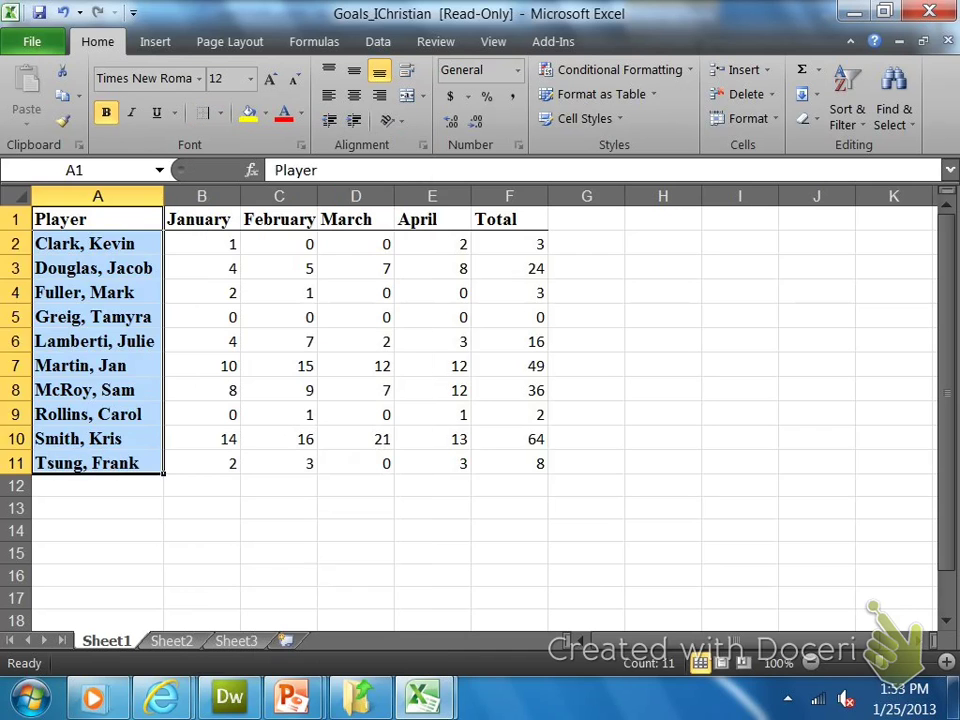
- Insert a blank column between the Player and January columns
{"action": "left_click", "coordinate": [356, 575]}
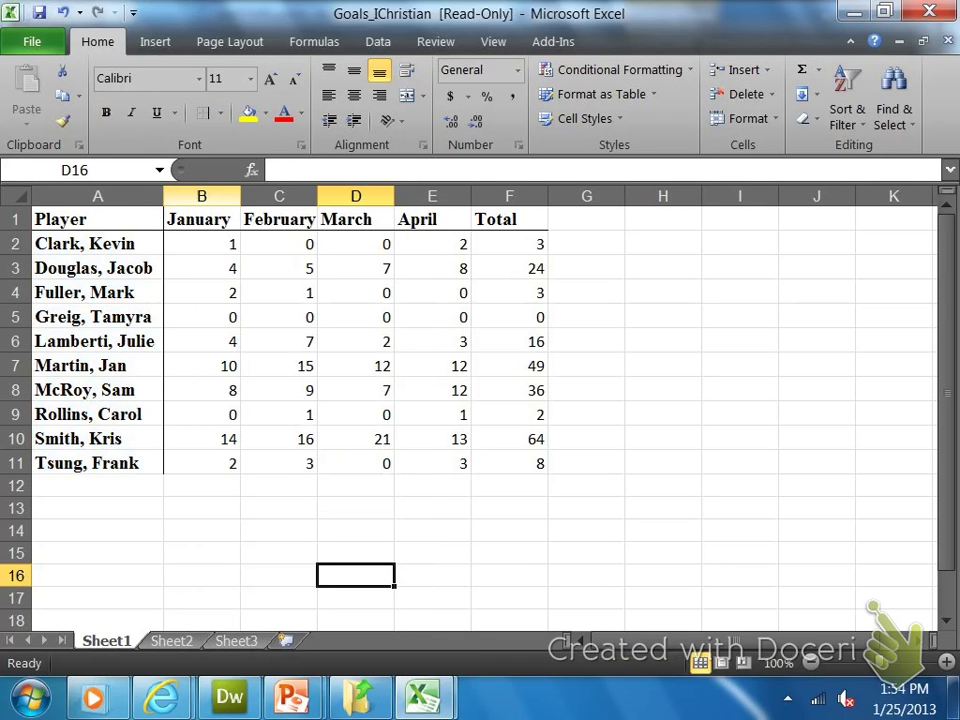
{"action": "right_click", "coordinate": [205, 197]}
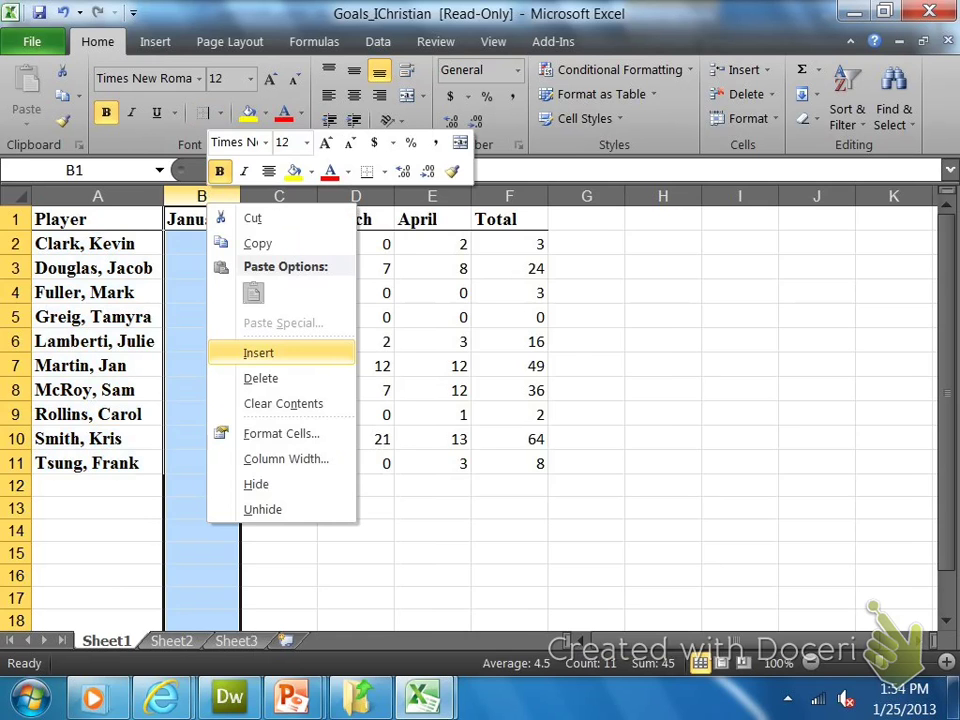
{"action": "left_click", "coordinate": [258, 352]}
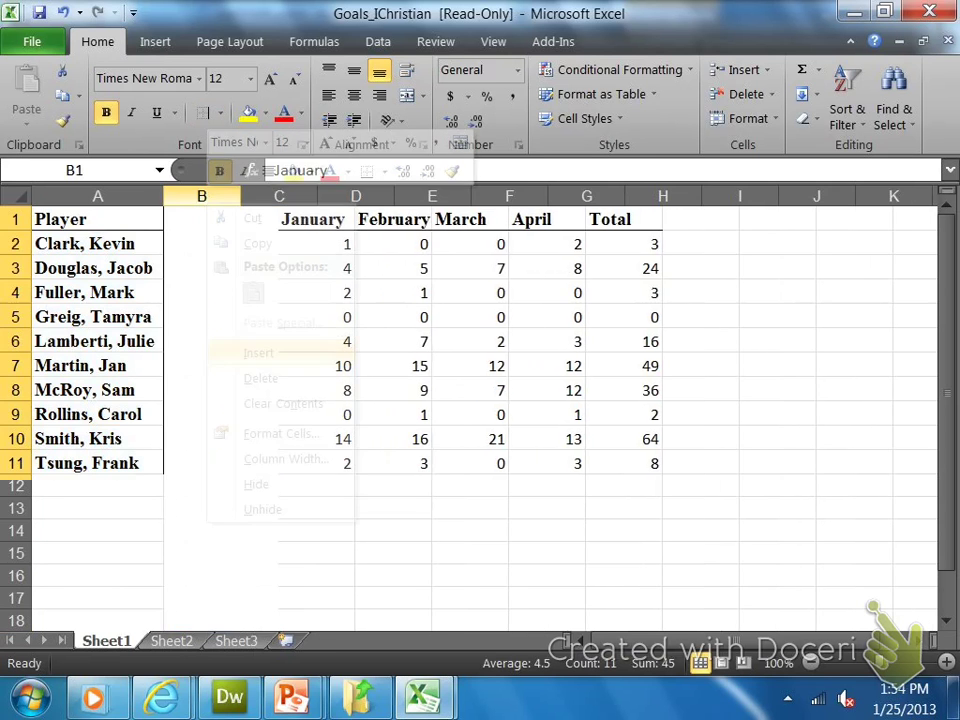
{"action": "right_click", "coordinate": [333, 553]}
{"action": "key", "text": "Escape"}
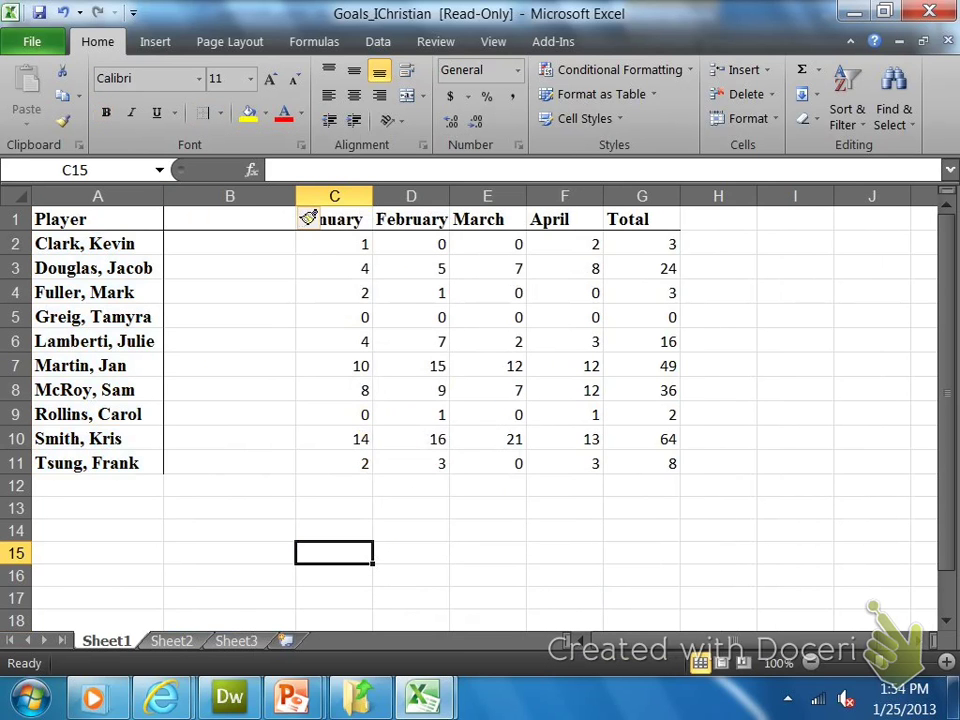
{"action": "key", "text": "Left"}
{"action": "key", "text": "Up"}
{"action": "key", "text": "Up"}
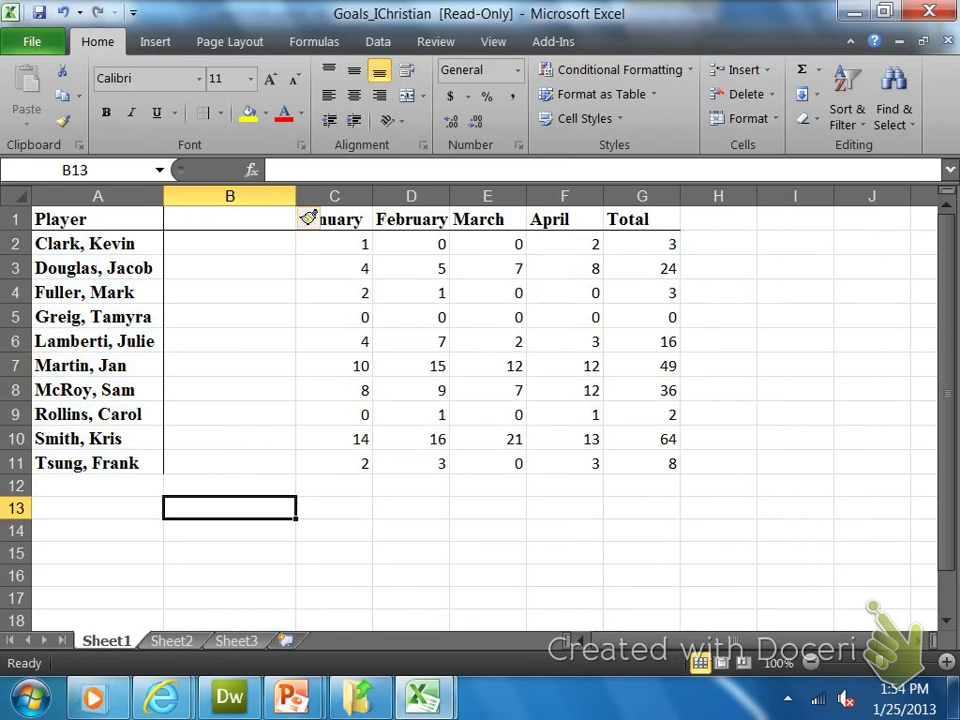
{"action": "left_click", "coordinate": [378, 41]}
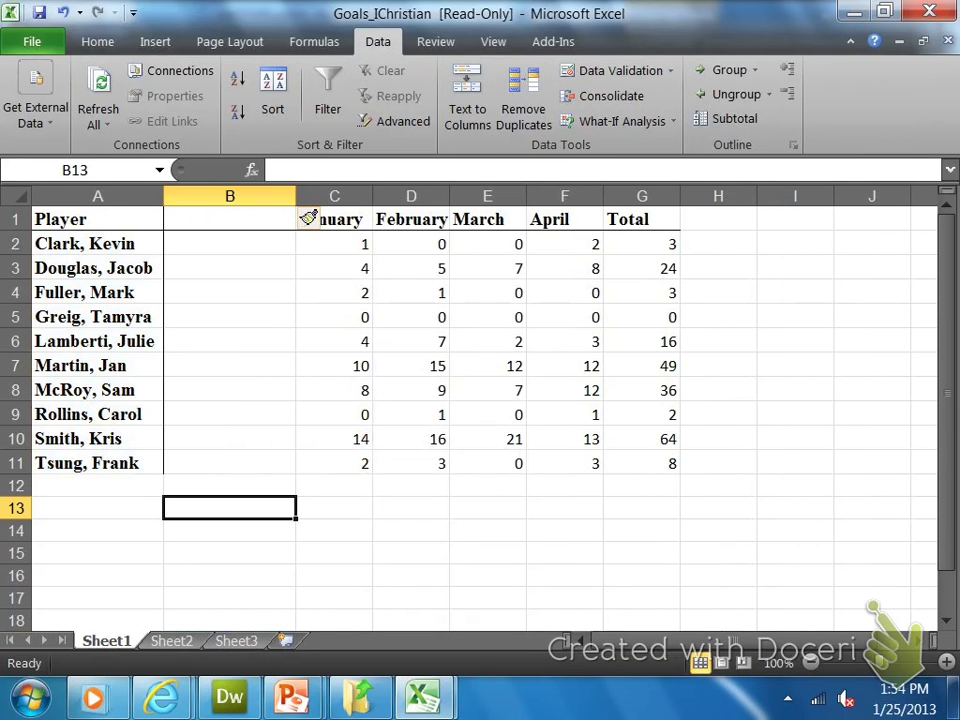
{"action": "left_click", "coordinate": [467, 110]}
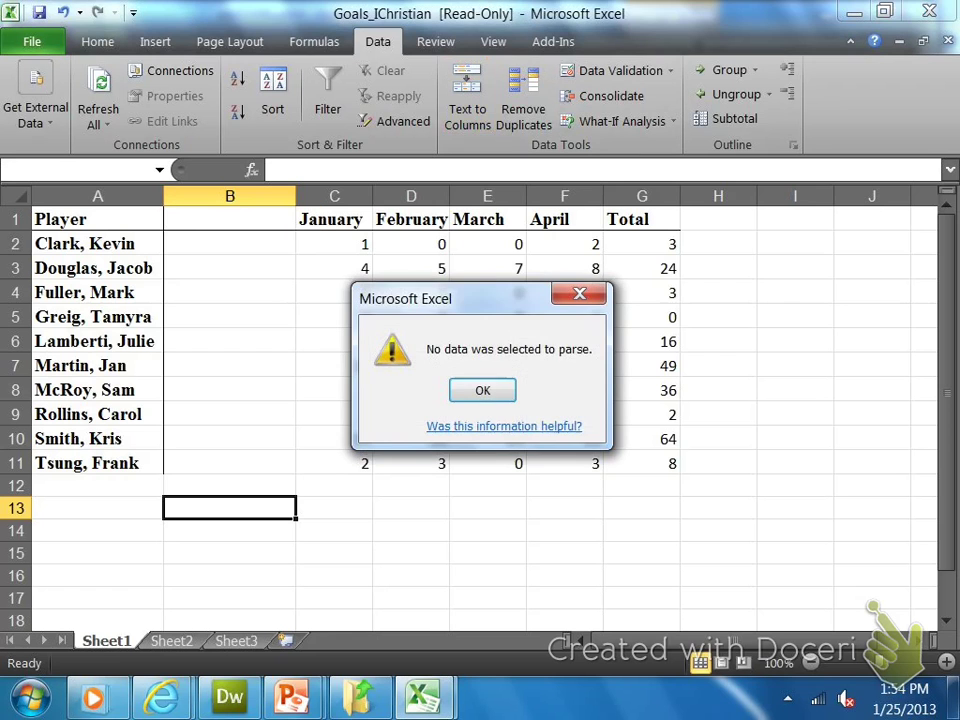
{"action": "key", "text": "Return"}
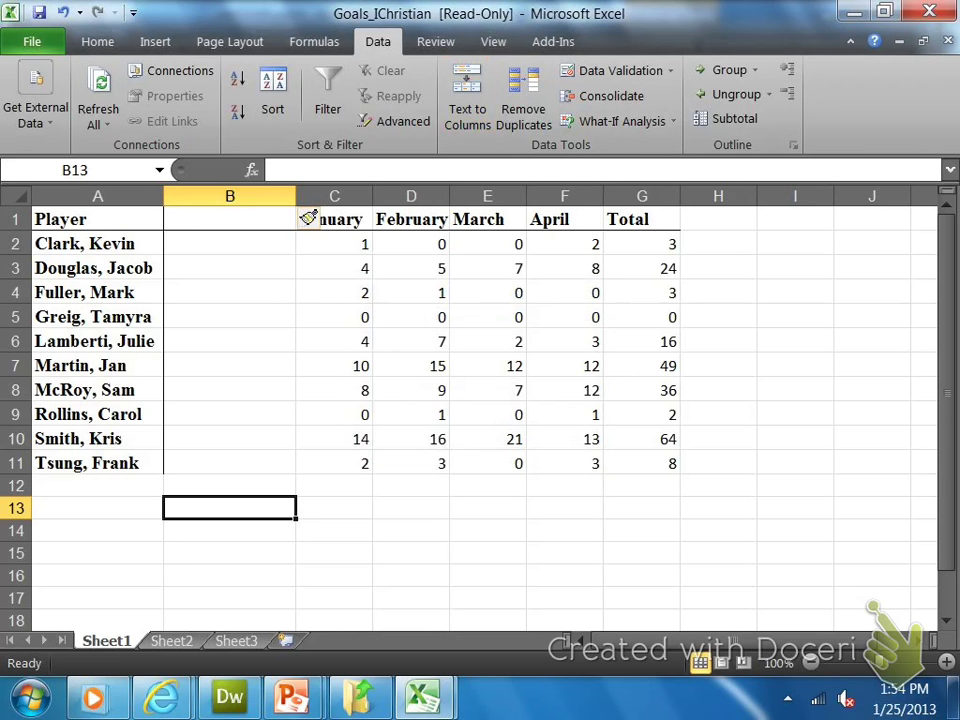
- Try splitting the player names in A2:A11 at the comma with Text to Columns, and undo the split
{"action": "left_click", "coordinate": [97, 243]}
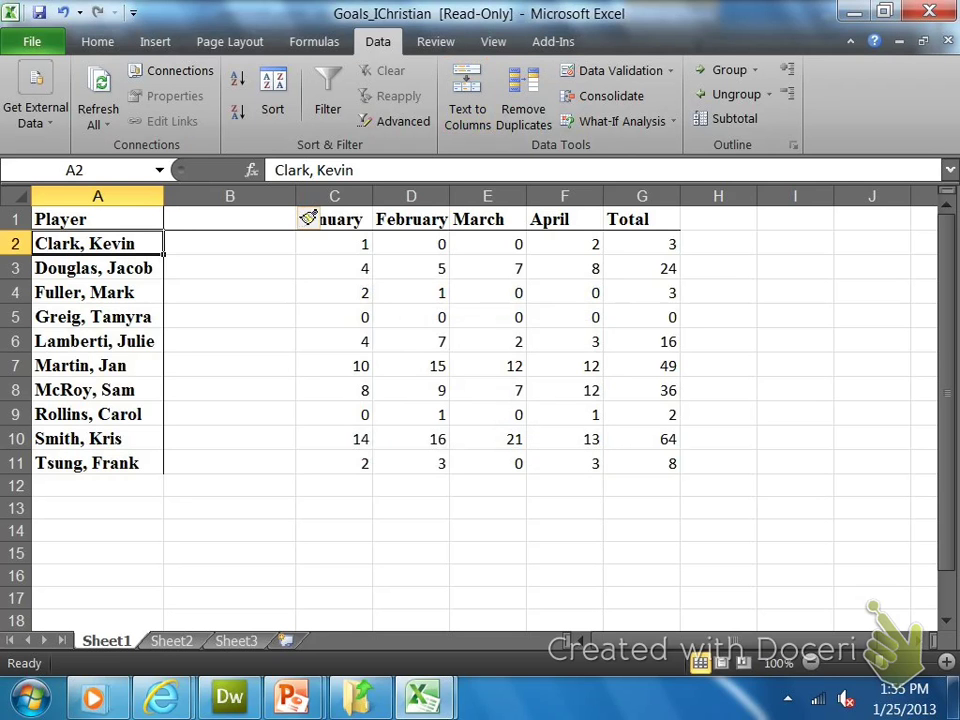
{"action": "left_click_drag", "start_coordinate": [97, 243], "coordinate": [97, 463]}
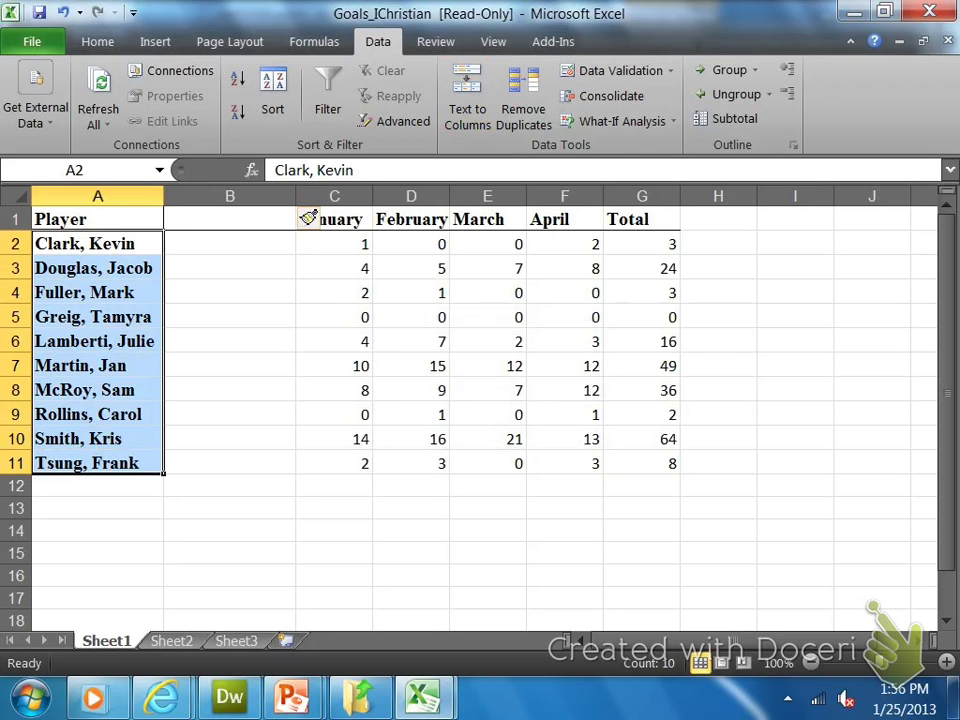
{"action": "left_click", "coordinate": [467, 100]}
{"action": "key", "text": "Return"}
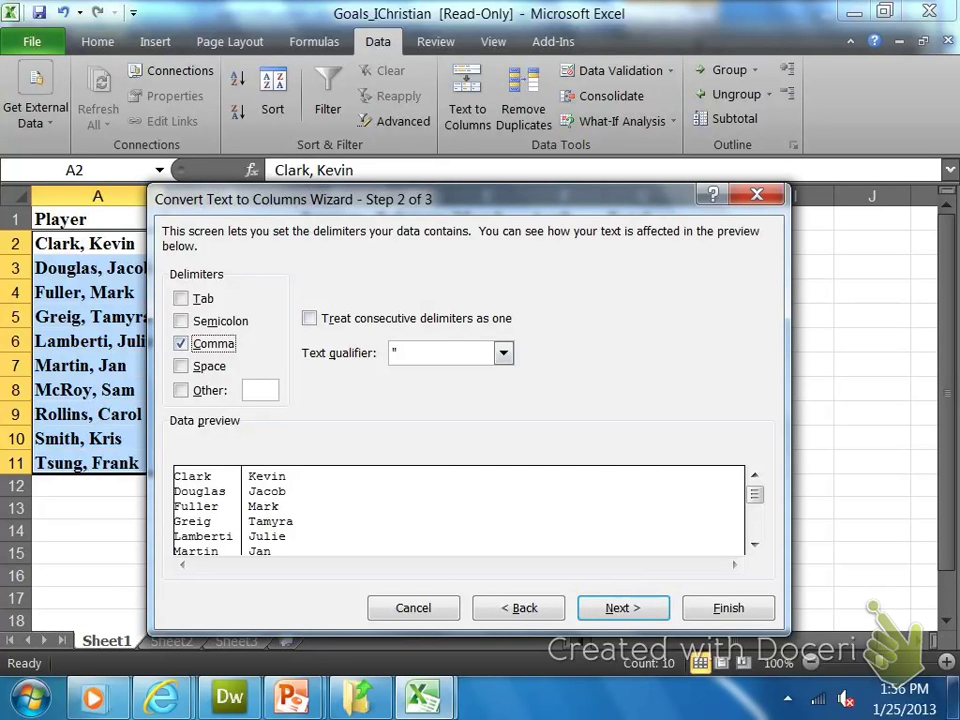
{"action": "left_click", "coordinate": [623, 608]}
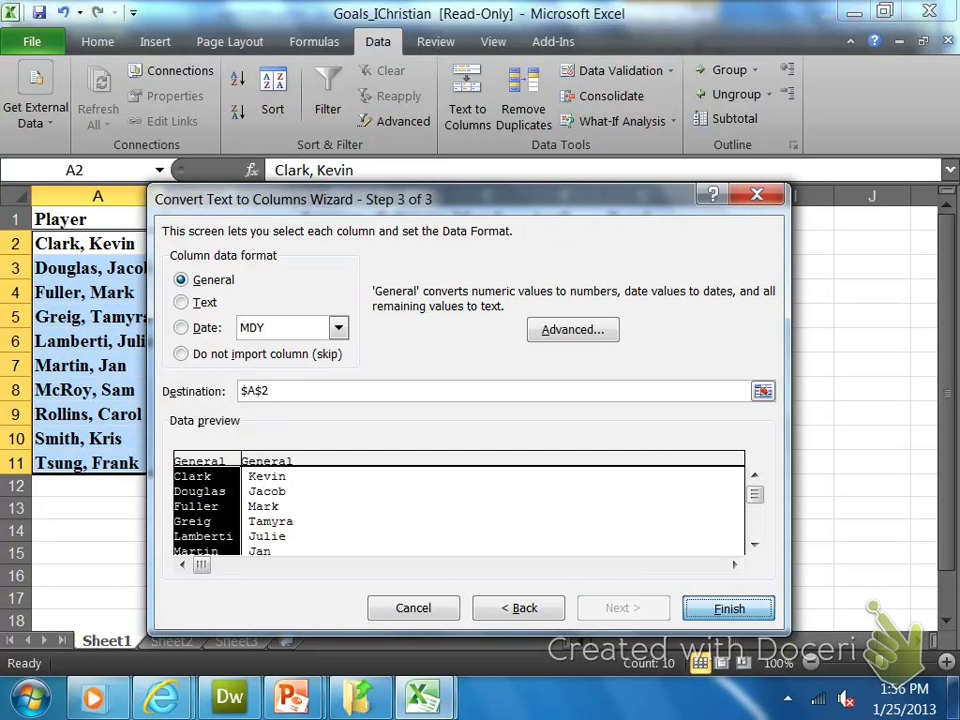
{"action": "key", "text": "Return"}
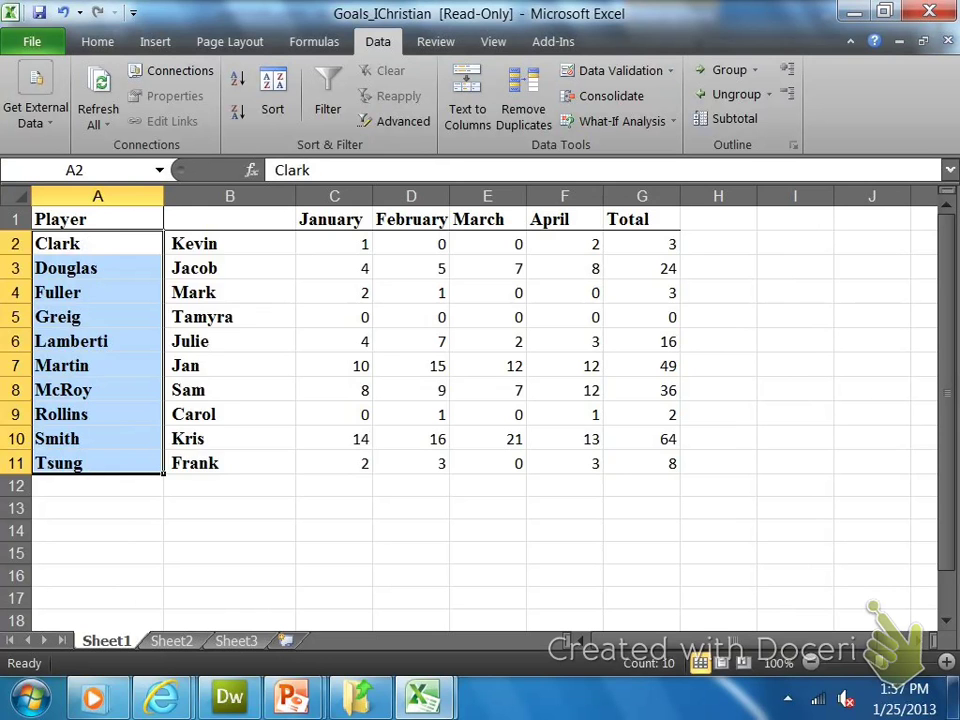
{"action": "key", "text": "ctrl+z"}
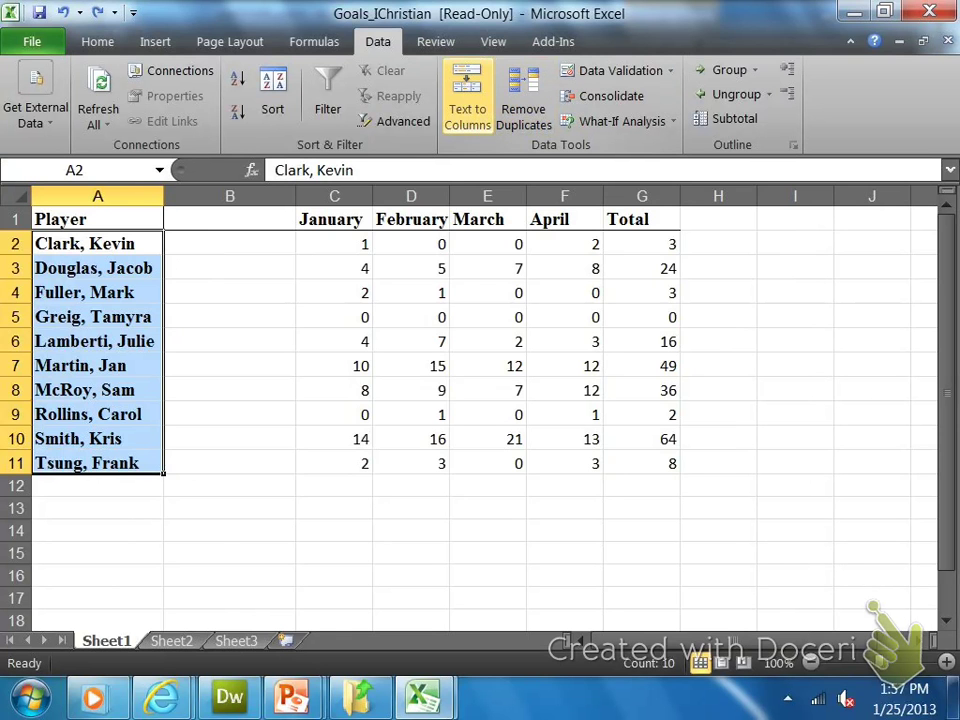
- Split the names in A2:A11 into columns A and B with Text to Columns, using the comma as delimiter
{"action": "left_click", "coordinate": [467, 100]}
{"action": "key", "text": "Return"}
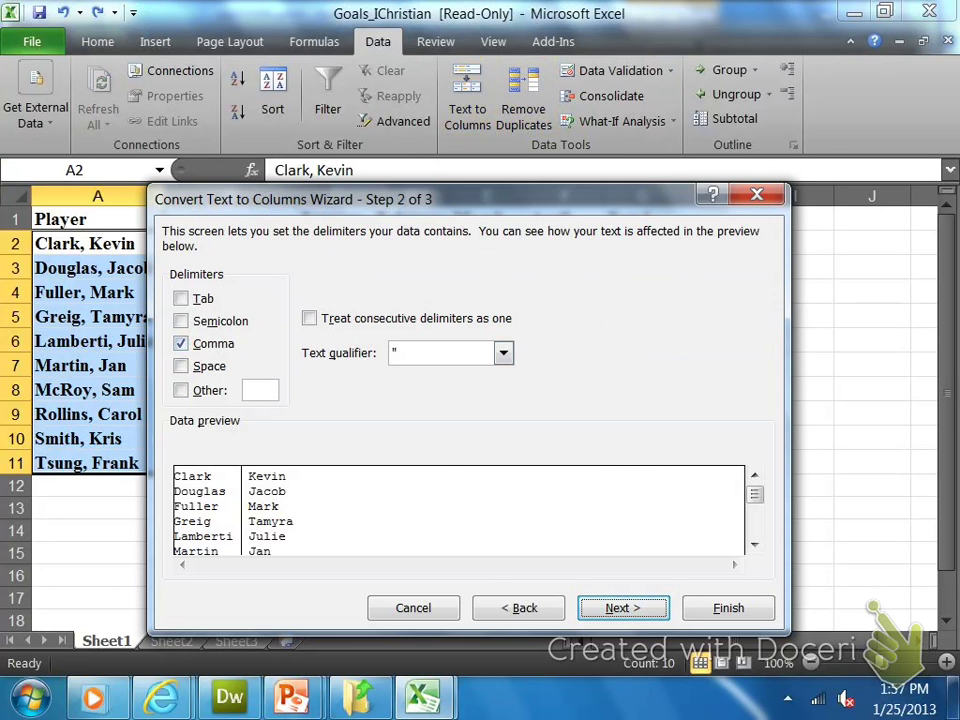
{"action": "key", "text": "Return"}
{"action": "key", "text": "Return"}
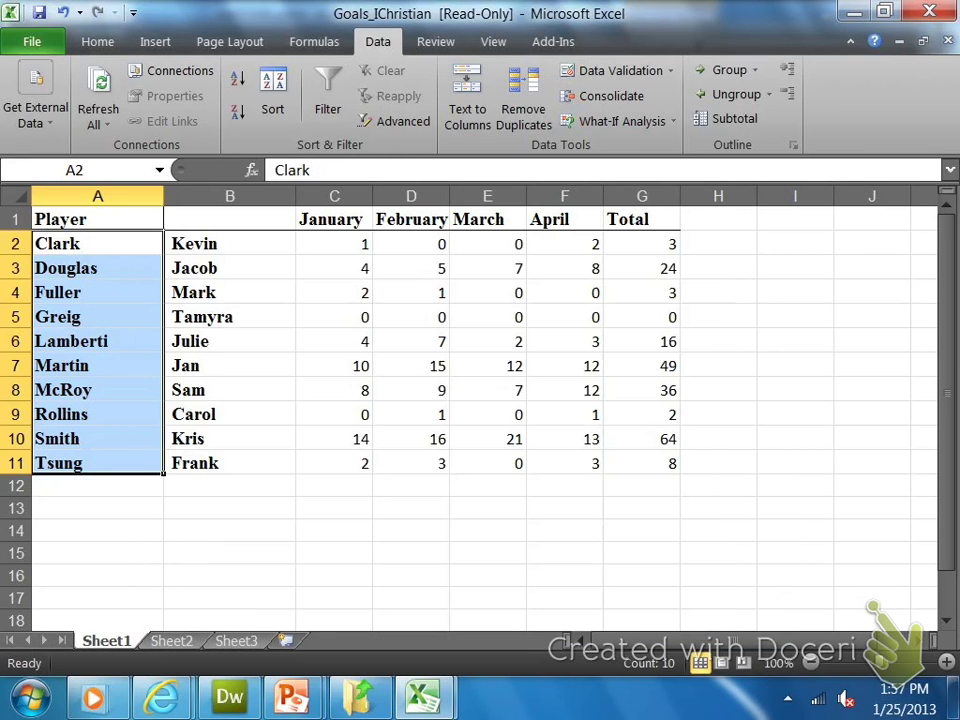
{"action": "left_click", "coordinate": [718, 597]}
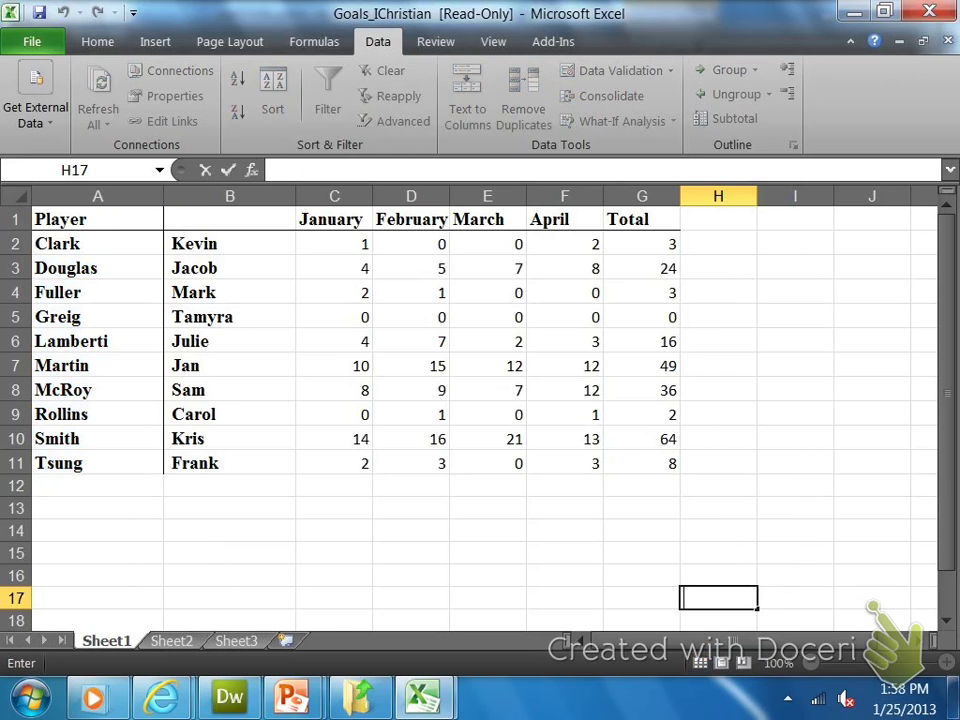
- Enter the headers Last Name in A1 and First Name in B1
{"action": "left_click", "coordinate": [97, 219]}
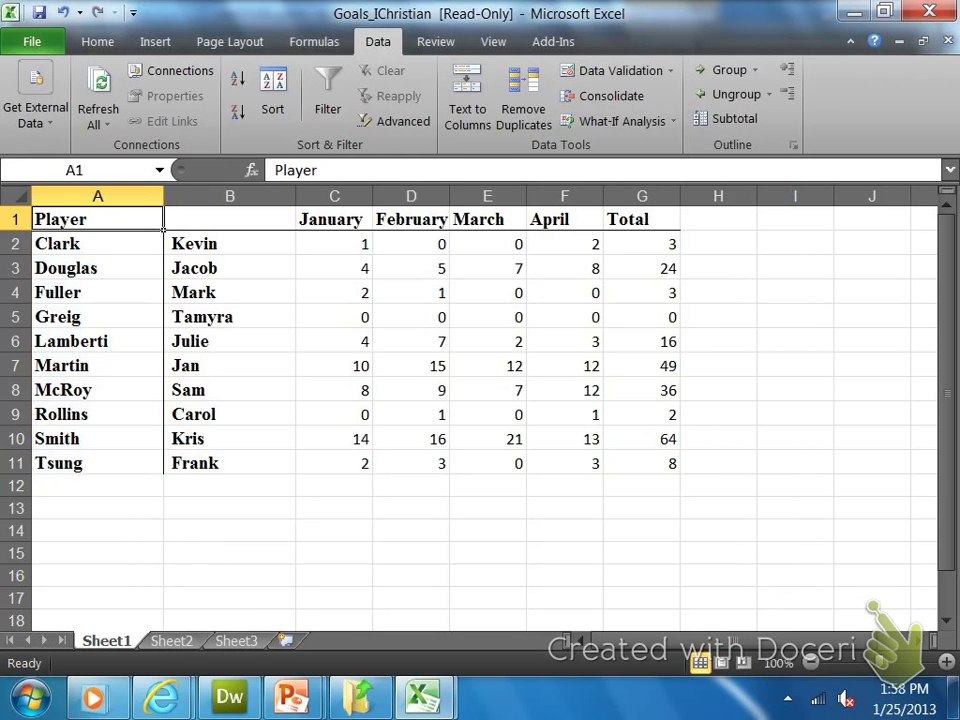
{"action": "type", "text": "La"}
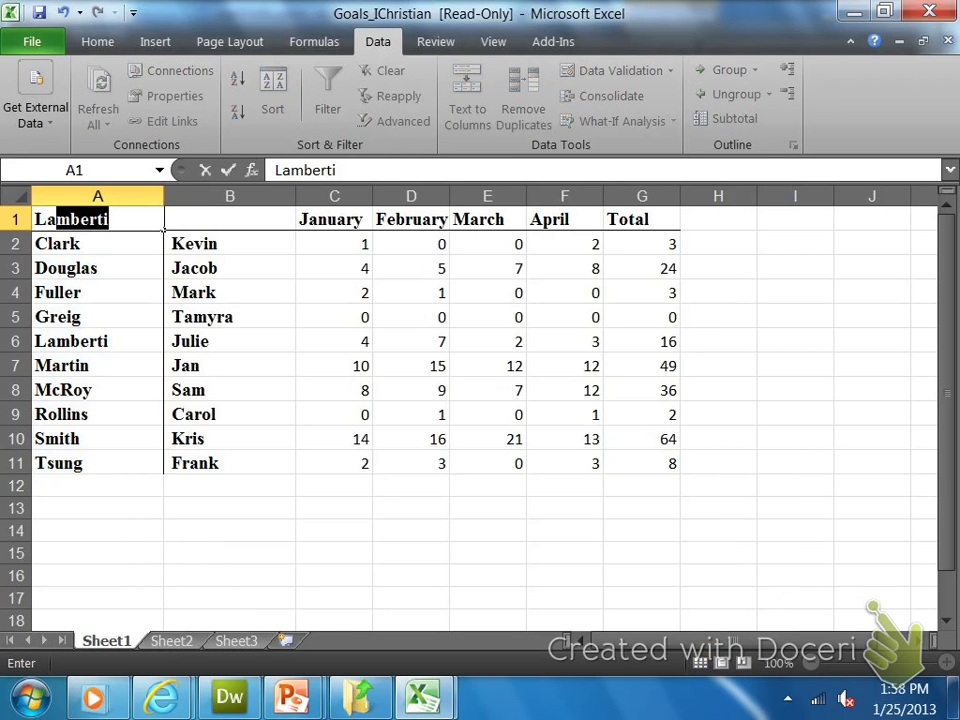
{"action": "type", "text": "st Name"}
{"action": "key", "text": "Tab"}
{"action": "type", "text": "First Name"}
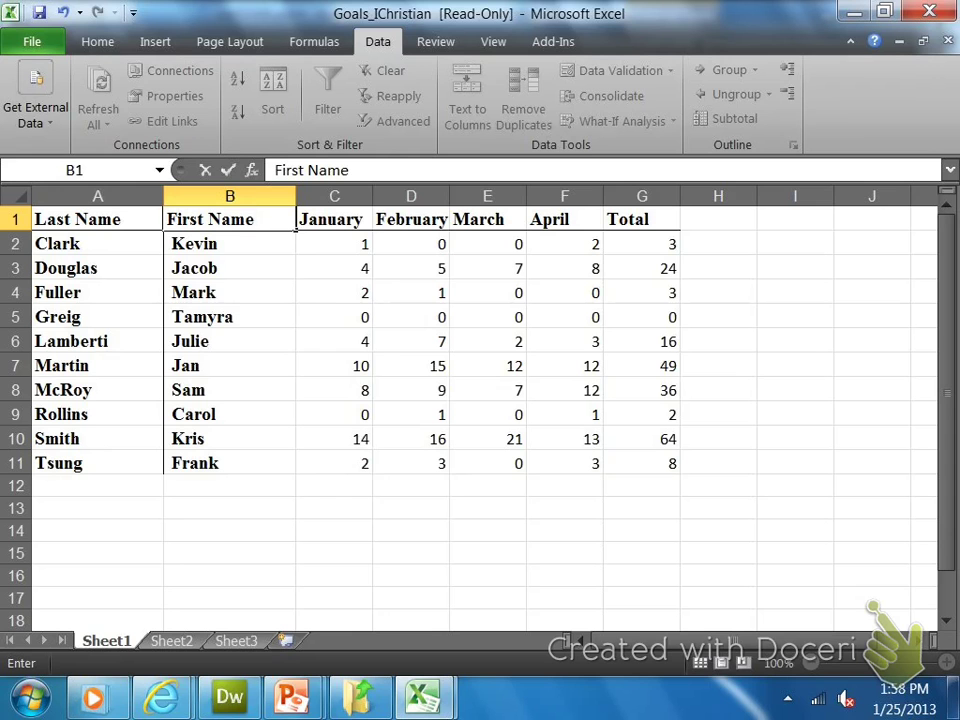
- Erase the vertical border between the last names and first names in rows 2 to 11
{"action": "left_click", "coordinate": [97, 41]}
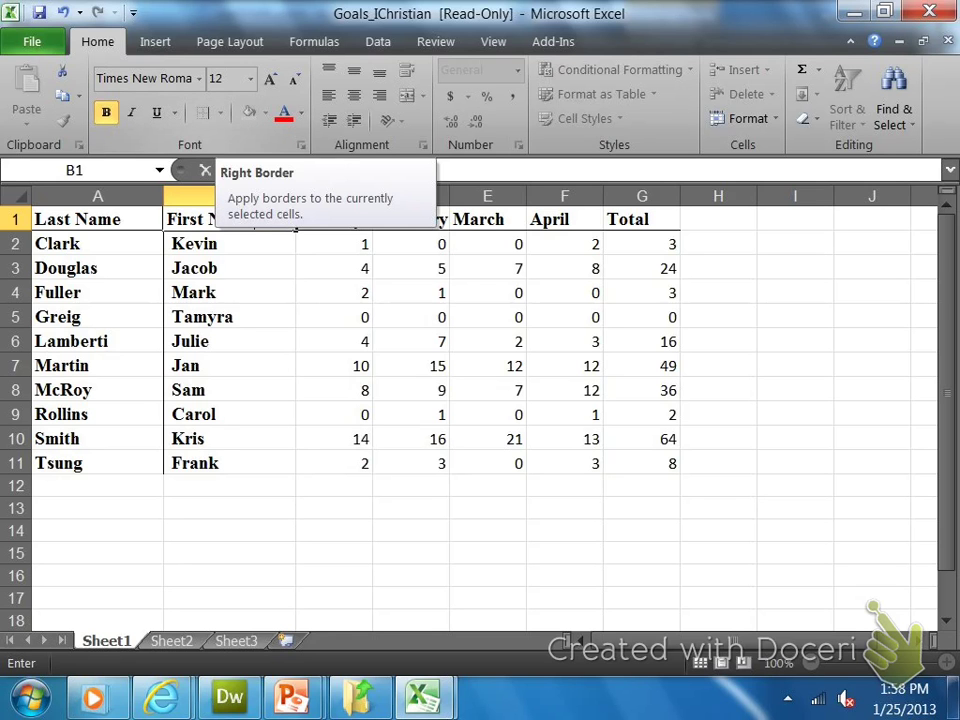
{"action": "left_click", "coordinate": [98, 316]}
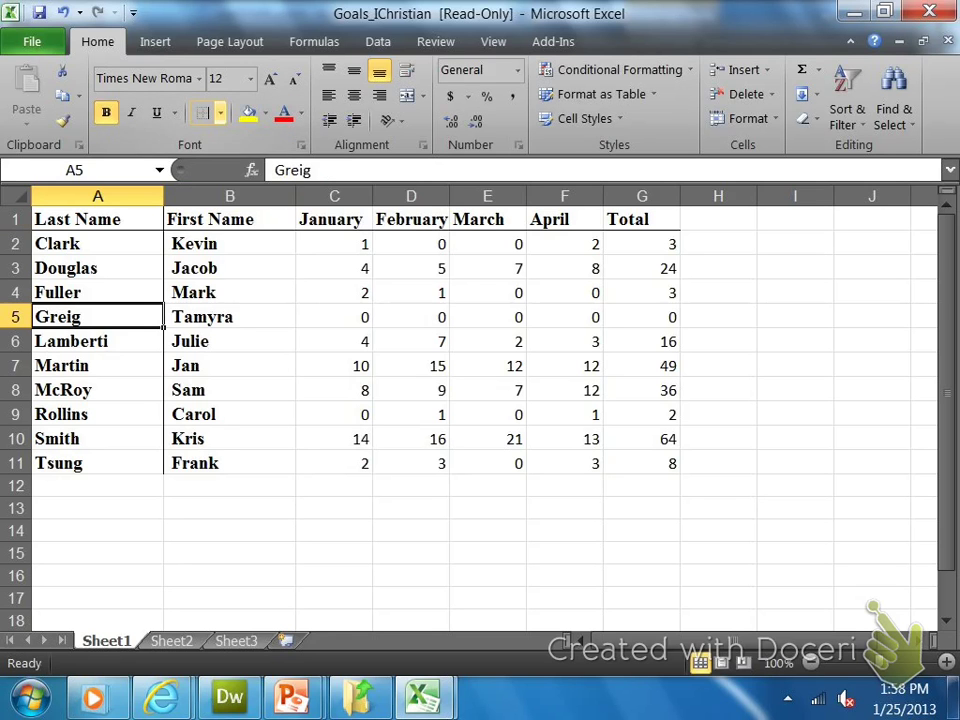
{"action": "left_click", "coordinate": [220, 112]}
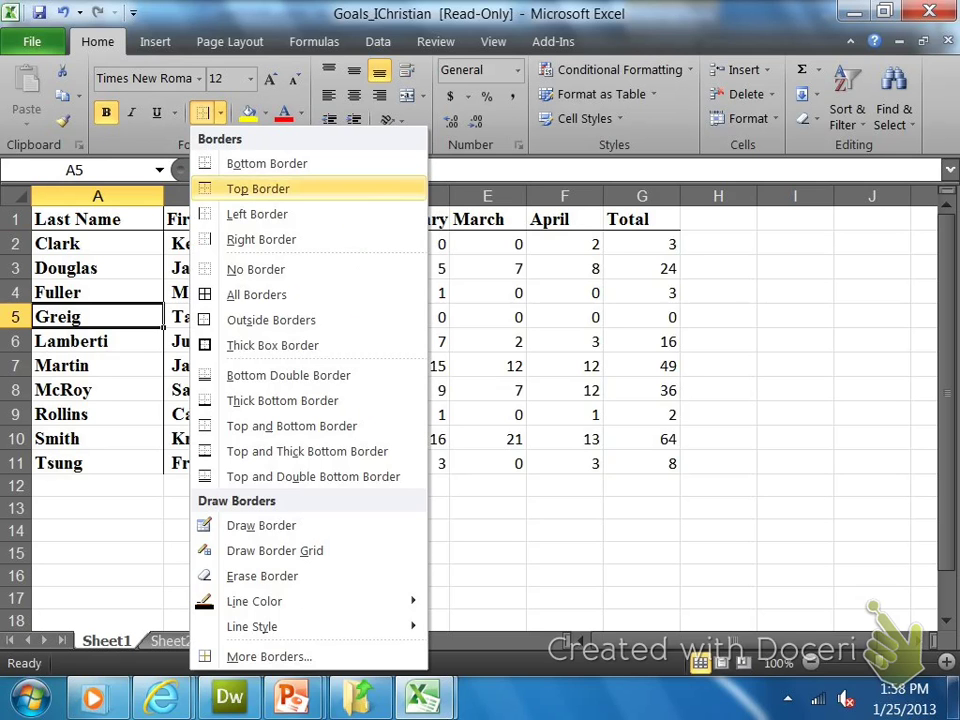
{"action": "mouse_move", "coordinate": [254, 601]}
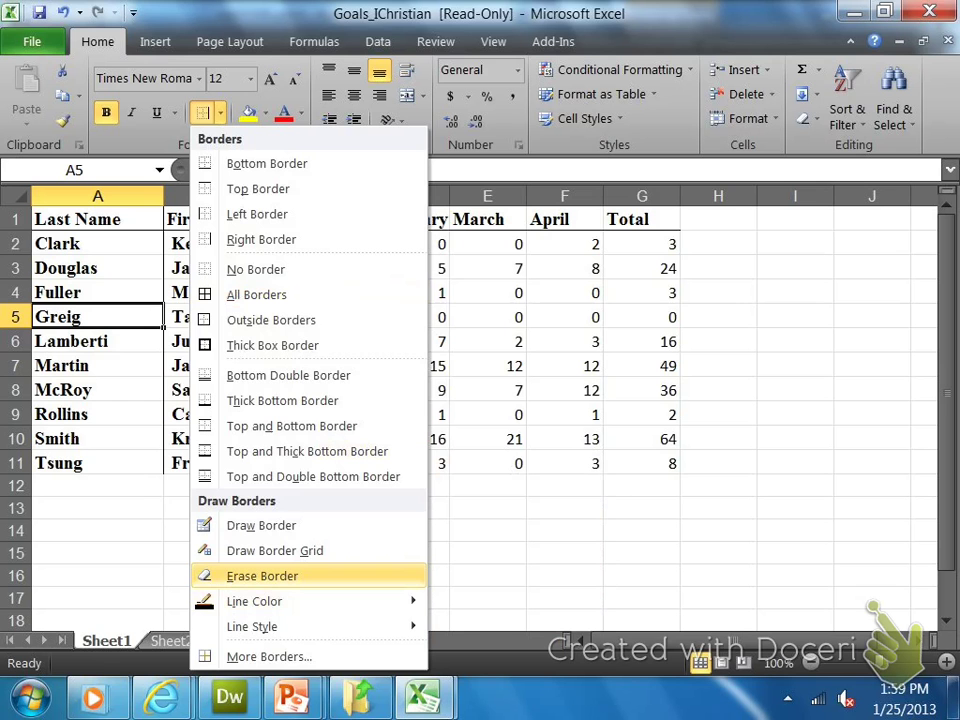
{"action": "left_click", "coordinate": [262, 575]}
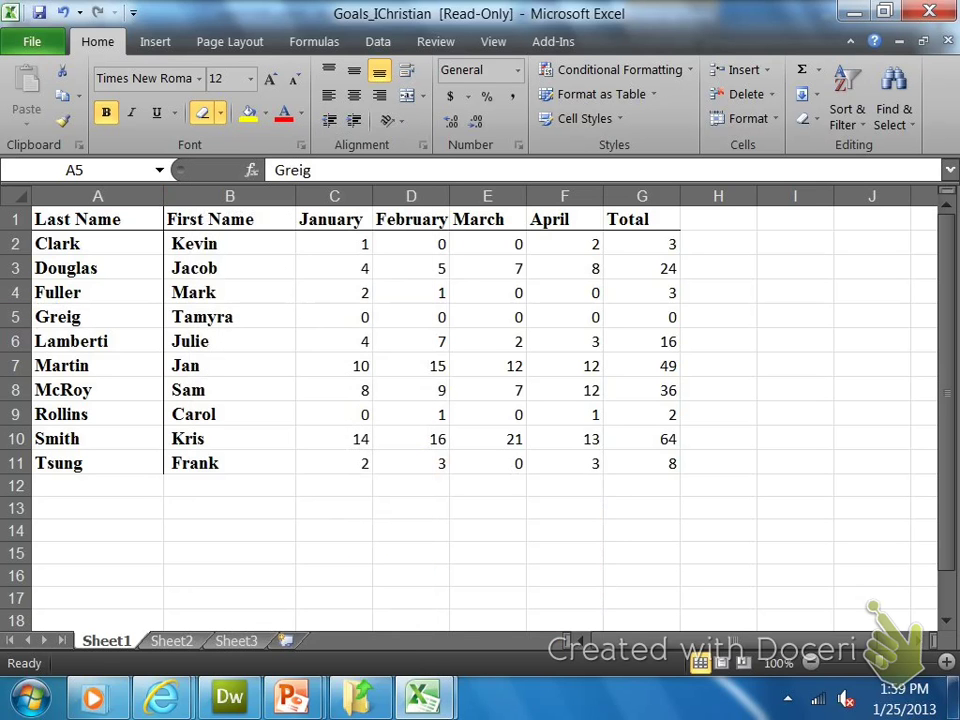
{"action": "left_click", "coordinate": [163, 463]}
{"action": "left_click", "coordinate": [163, 438]}
{"action": "left_click_drag", "start_coordinate": [163, 414], "coordinate": [163, 292]}
{"action": "left_click", "coordinate": [163, 268]}
{"action": "left_click", "coordinate": [163, 243]}
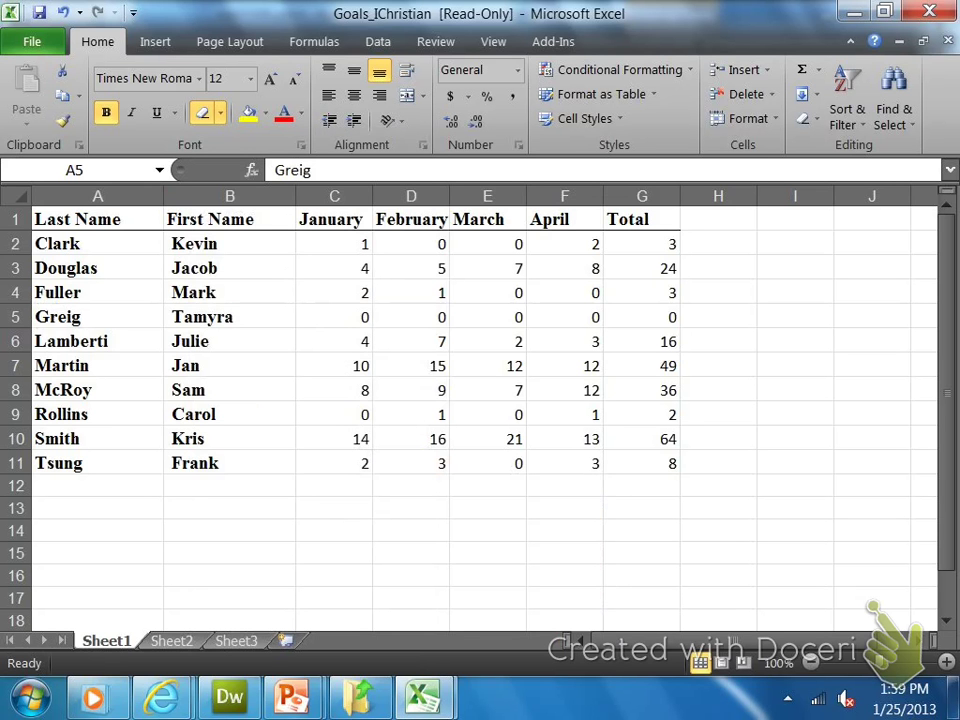
{"action": "left_click", "coordinate": [718, 365]}
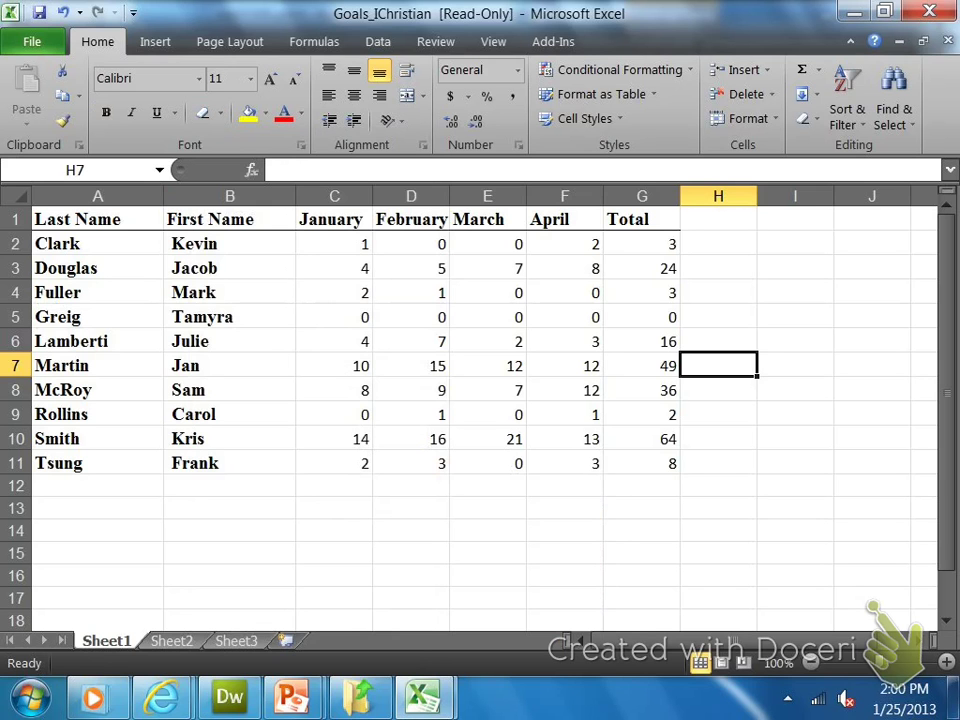
- Format A1:G11 as a table with headers in Table Style Light 17
{"action": "left_click_drag", "start_coordinate": [97, 219], "coordinate": [641, 463]}
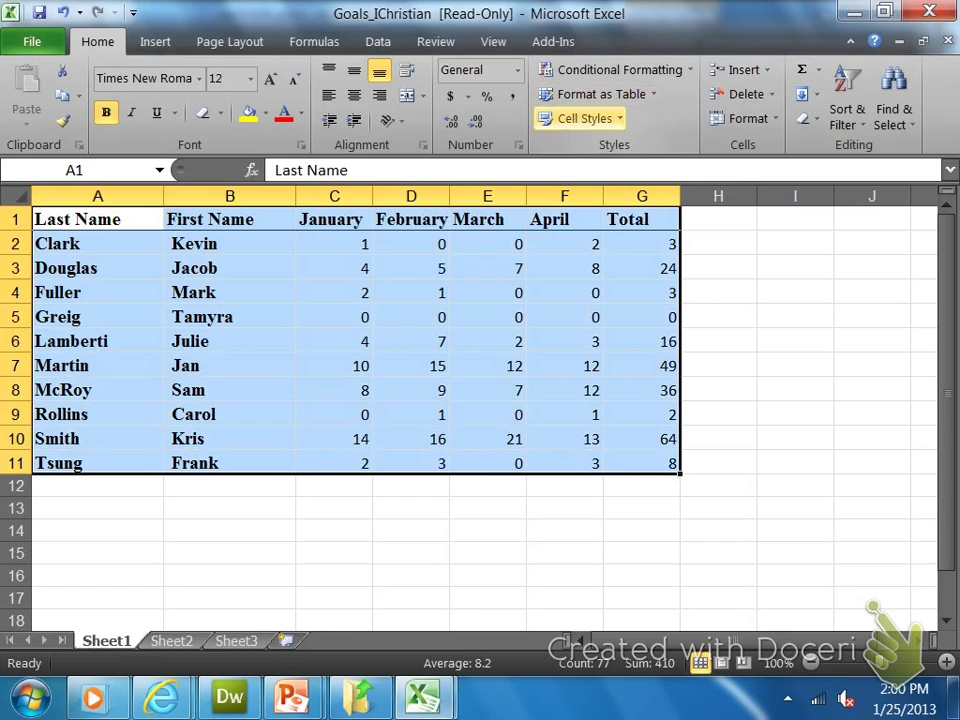
{"action": "left_click", "coordinate": [600, 94]}
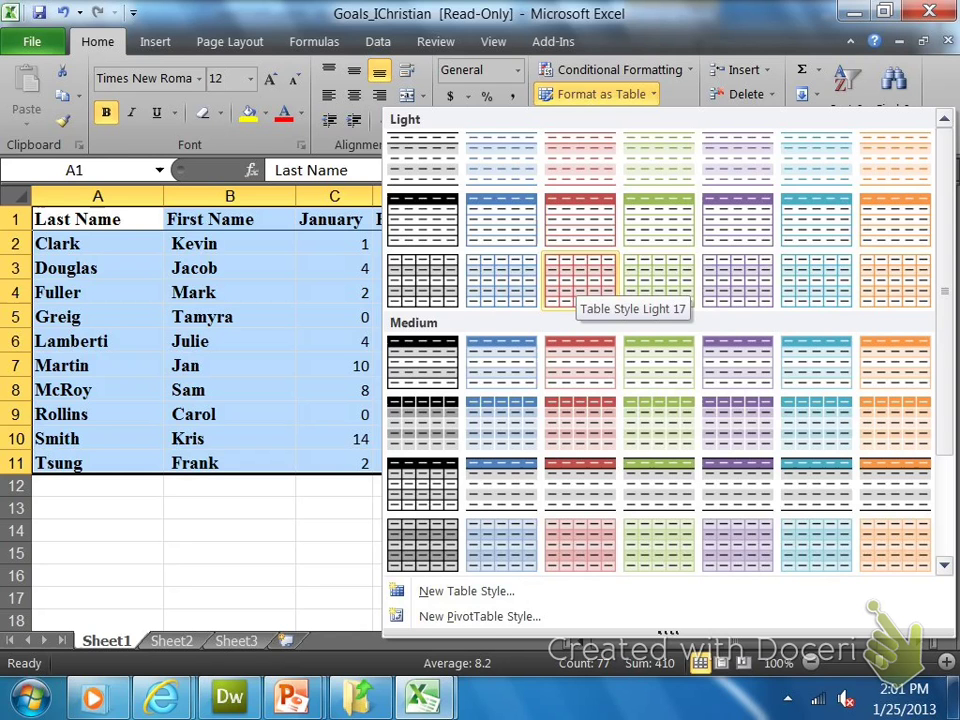
{"action": "left_click", "coordinate": [580, 280]}
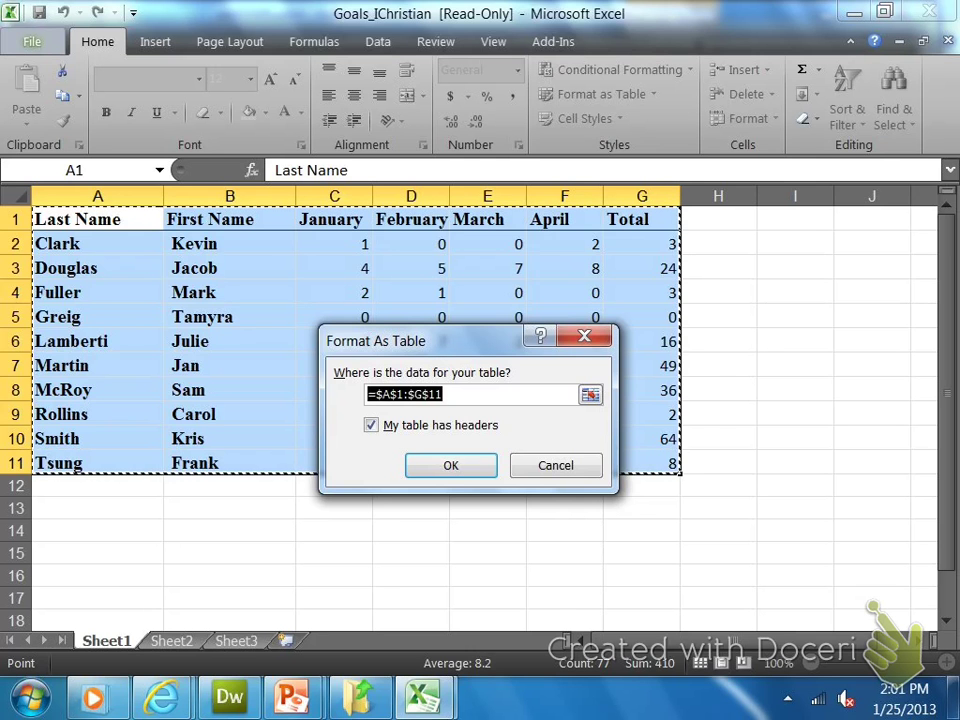
{"action": "key", "text": "Return"}
{"action": "left_click", "coordinate": [431, 530]}
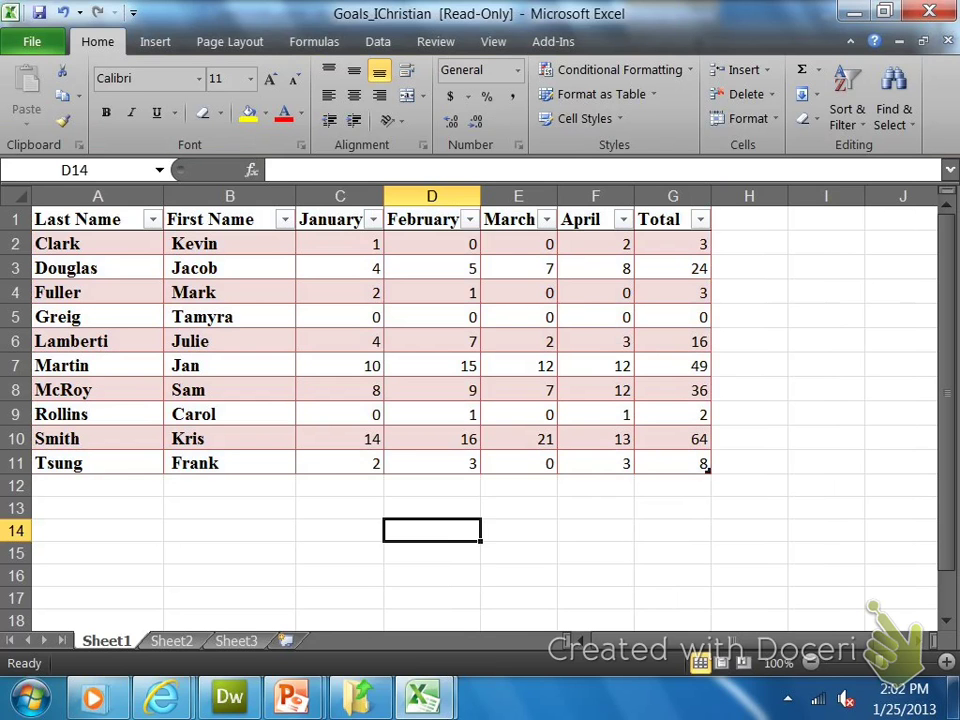
- Apply the Verve theme to the workbook with the table in A1:G11 selected
{"action": "left_click_drag", "start_coordinate": [97, 219], "coordinate": [672, 463]}
{"action": "left_click", "coordinate": [629, 41]}
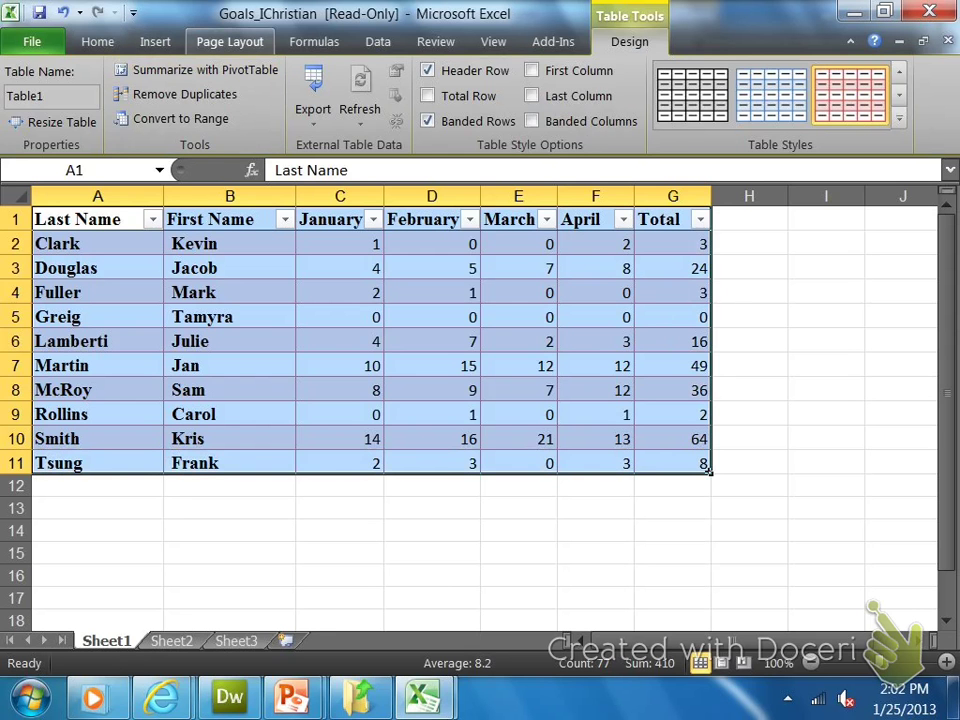
{"action": "left_click", "coordinate": [229, 41]}
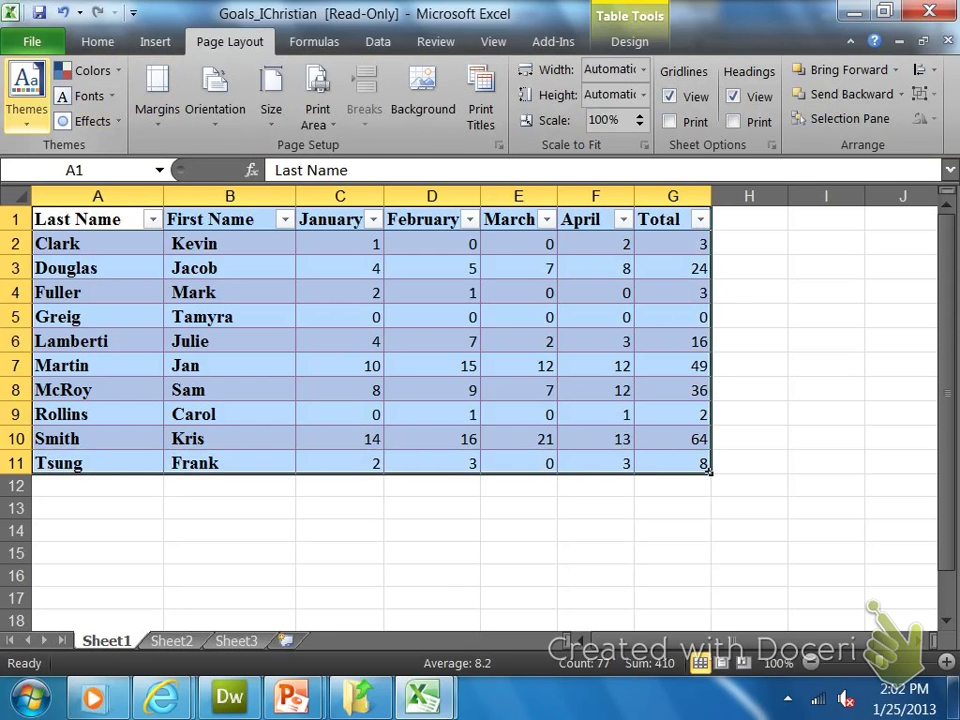
{"action": "left_click", "coordinate": [26, 95]}
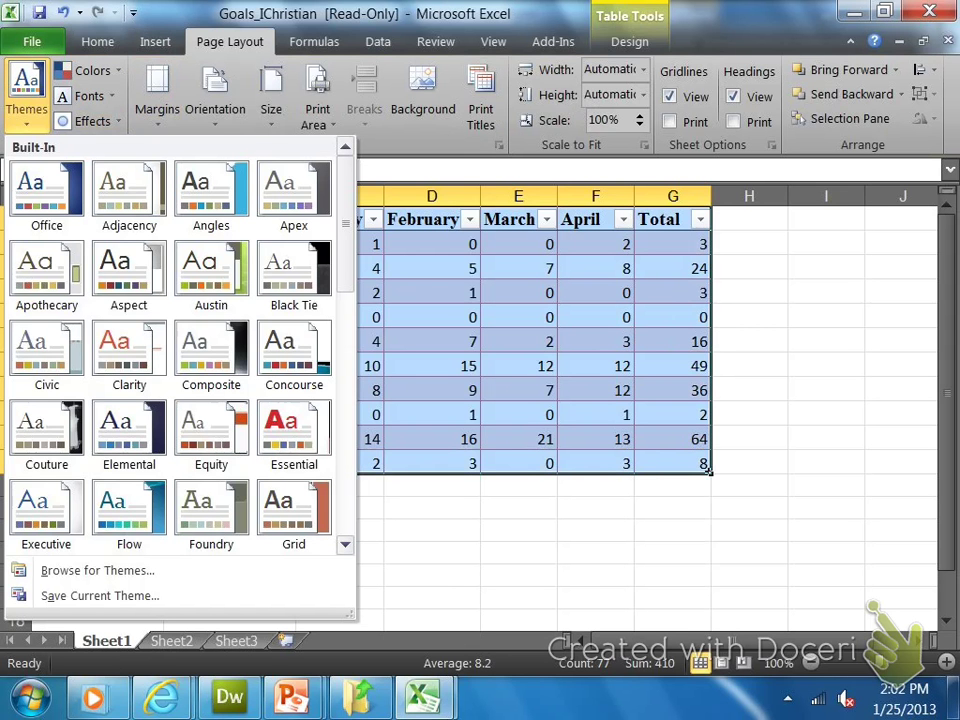
{"action": "scroll", "coordinate": [294, 375], "scroll_direction": "down", "scroll_amount": 8}
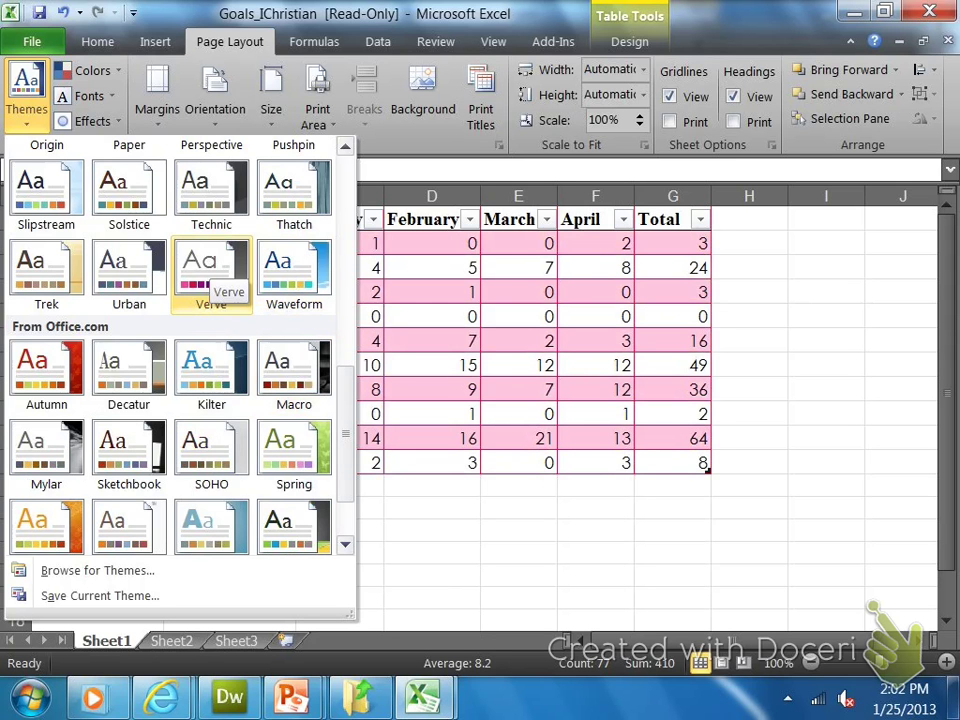
{"action": "key", "text": "Escape"}
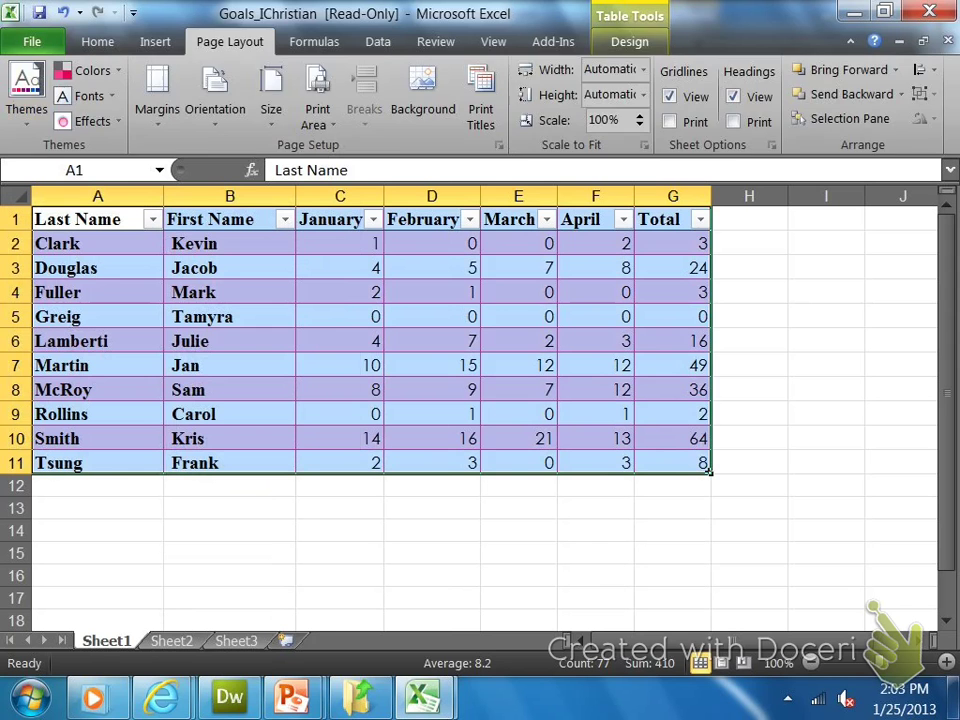
- Add a total row to the table and turn on special formatting for its last column
{"action": "left_click", "coordinate": [629, 41]}
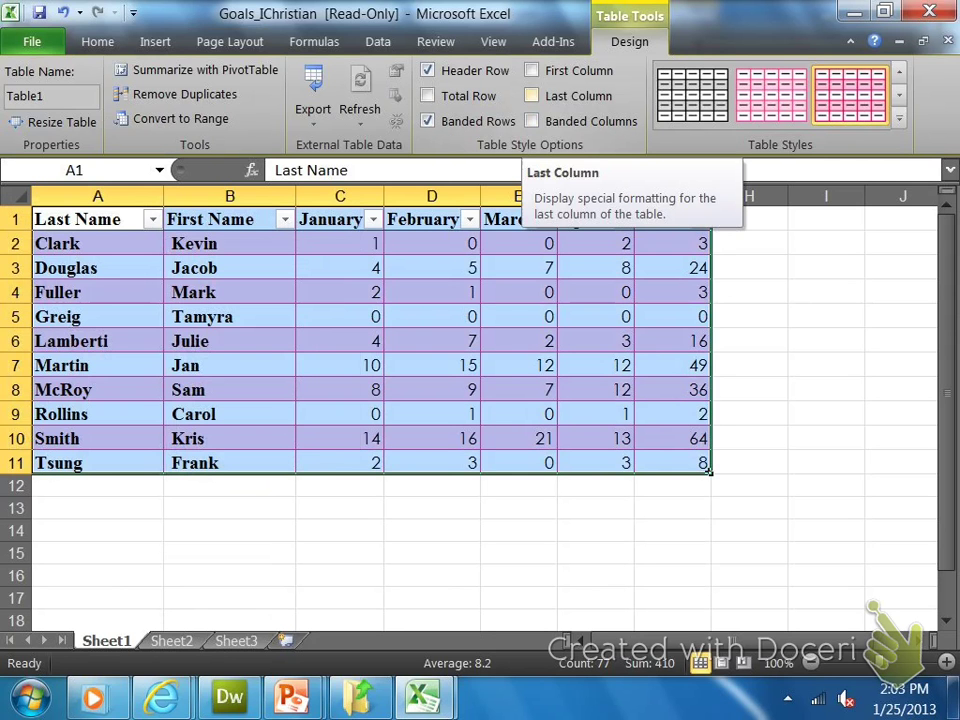
{"action": "left_click", "coordinate": [428, 95]}
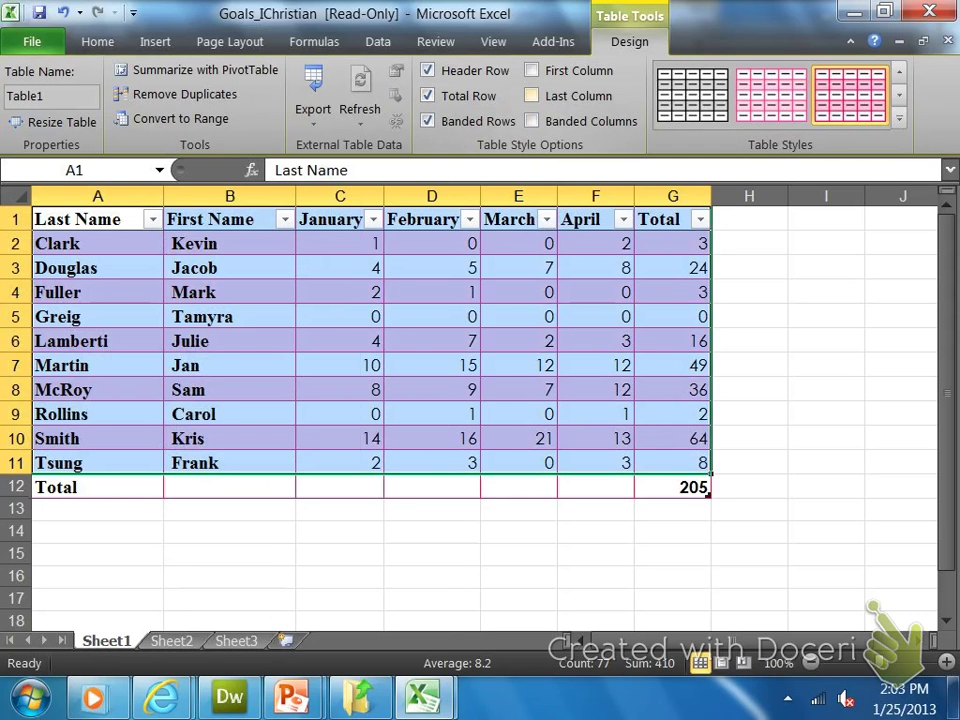
{"action": "left_click", "coordinate": [531, 96]}
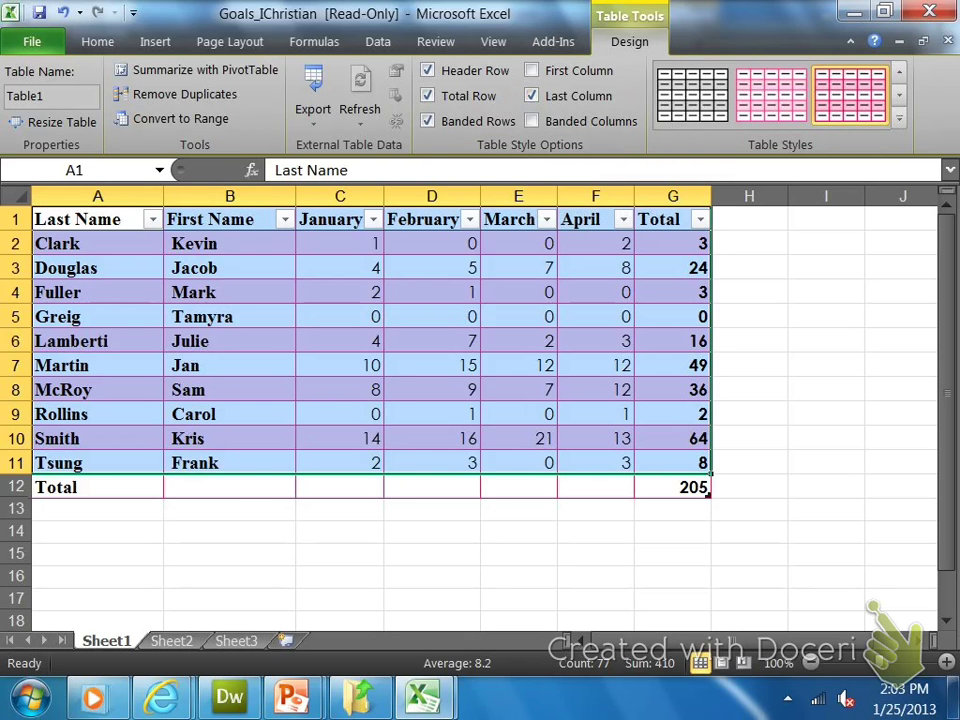
{"action": "left_click", "coordinate": [339, 554]}
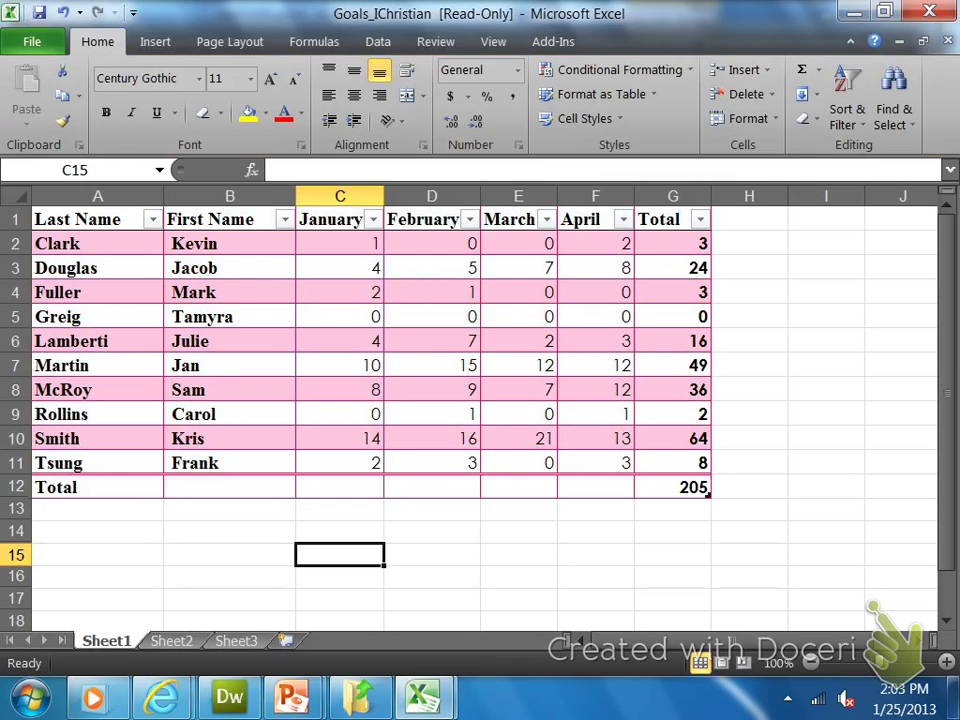
- Sum the January column in C12 with AutoSum and fill the formula across to April in F12
{"action": "left_click", "coordinate": [339, 487]}
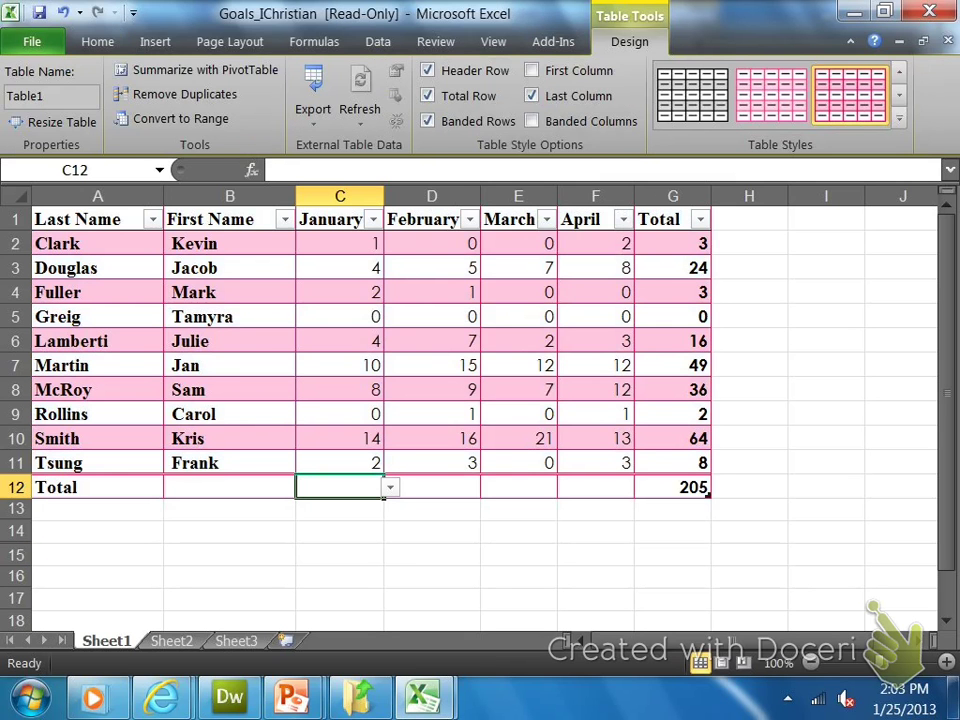
{"action": "left_click", "coordinate": [97, 41]}
{"action": "left_click", "coordinate": [801, 69]}
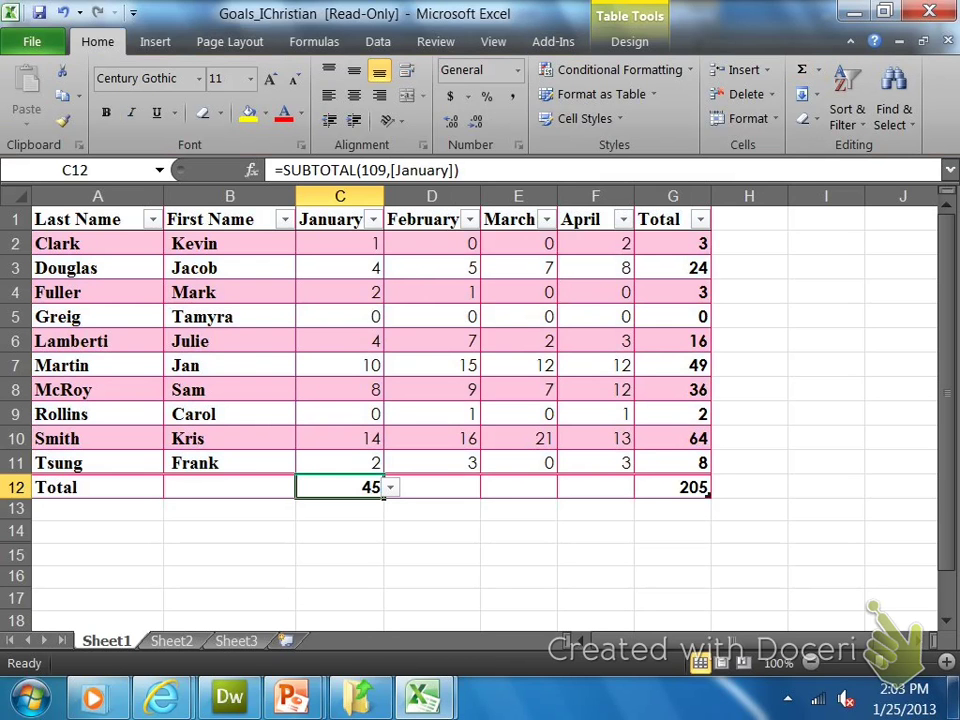
{"action": "left_click_drag", "start_coordinate": [383, 497], "coordinate": [620, 490]}
{"action": "left_click", "coordinate": [518, 555]}
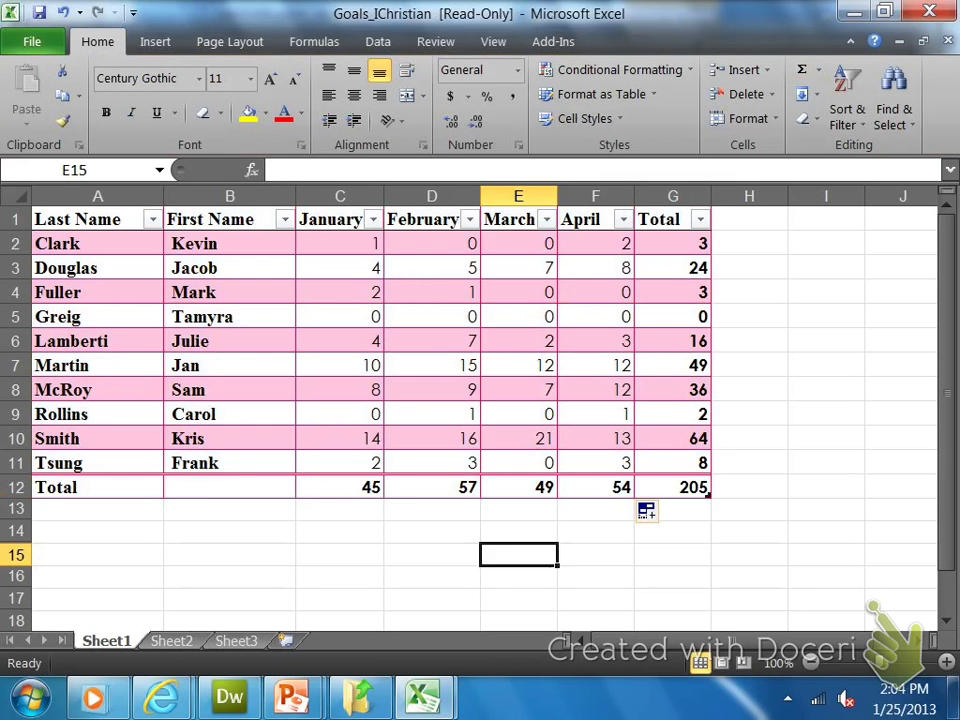
- Color the monthly totals in C12:F12 green and the grand total in G12 red
{"action": "left_click_drag", "start_coordinate": [340, 487], "coordinate": [595, 487]}
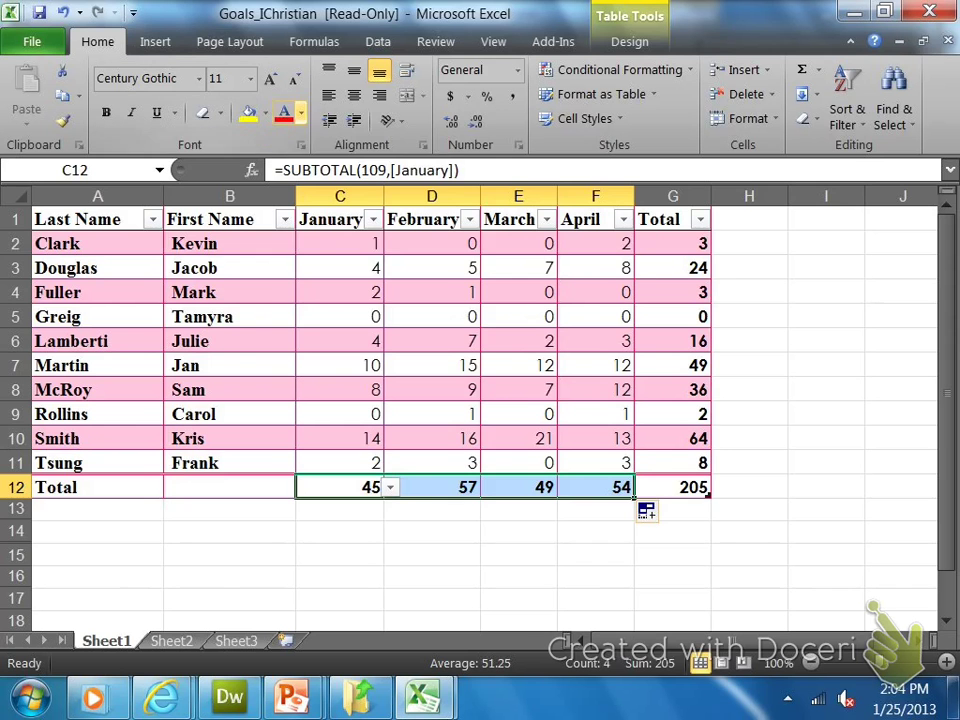
{"action": "left_click", "coordinate": [300, 113]}
{"action": "left_click", "coordinate": [376, 302]}
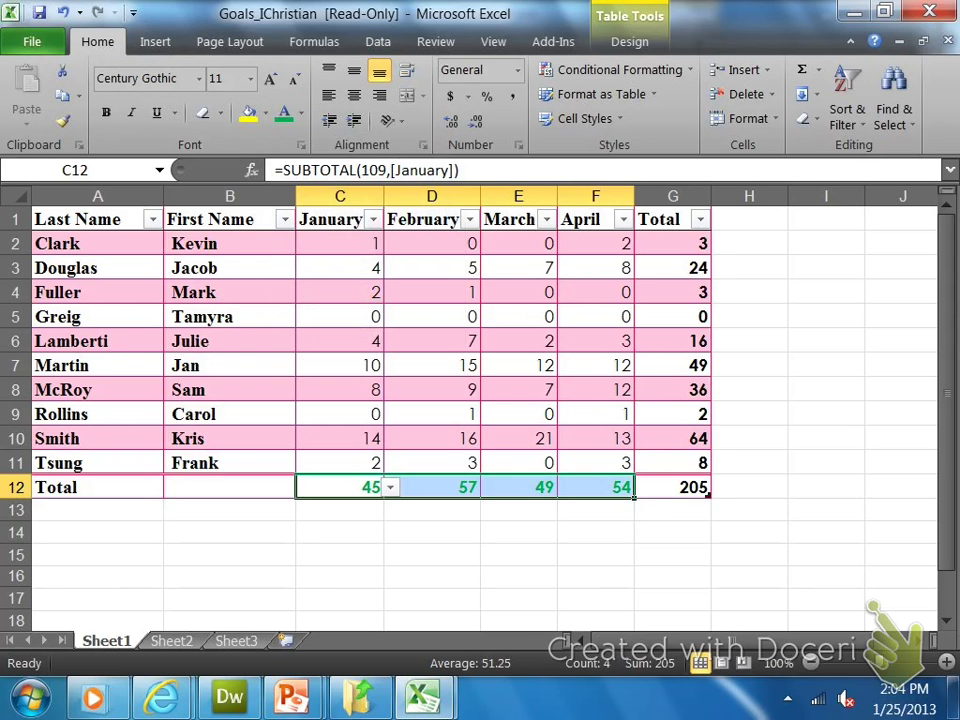
{"action": "left_click", "coordinate": [693, 487]}
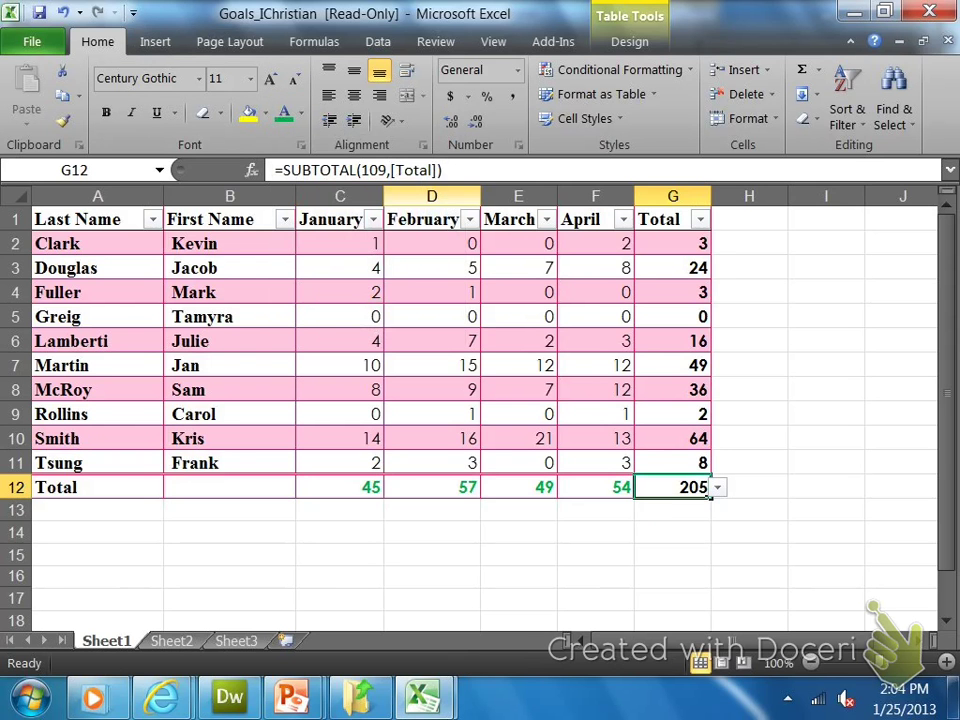
{"action": "left_click", "coordinate": [300, 113]}
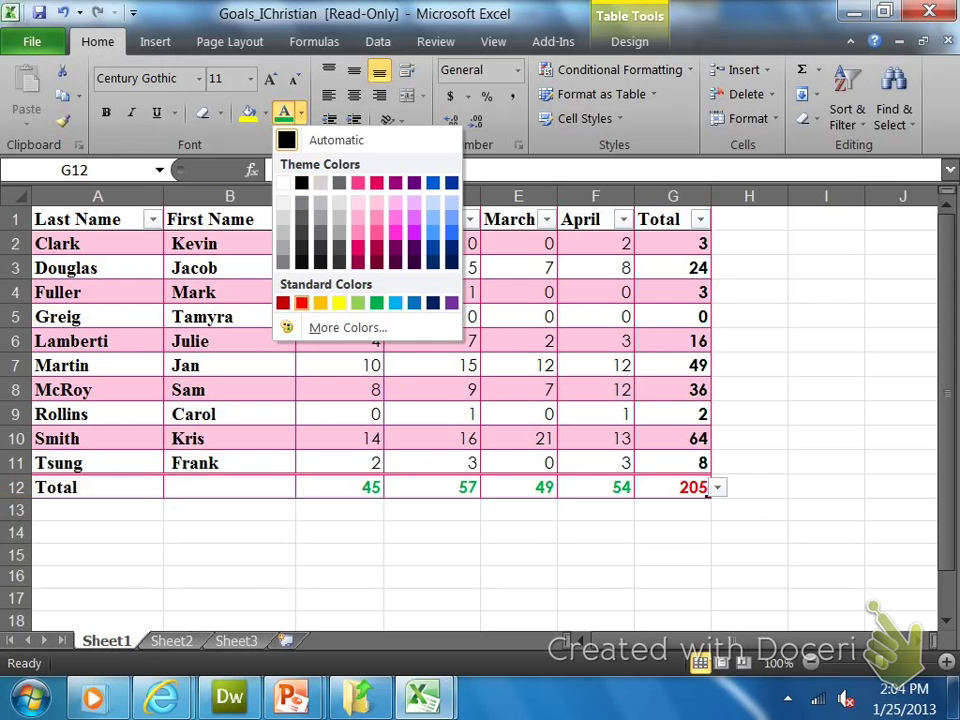
{"action": "left_click", "coordinate": [301, 302]}
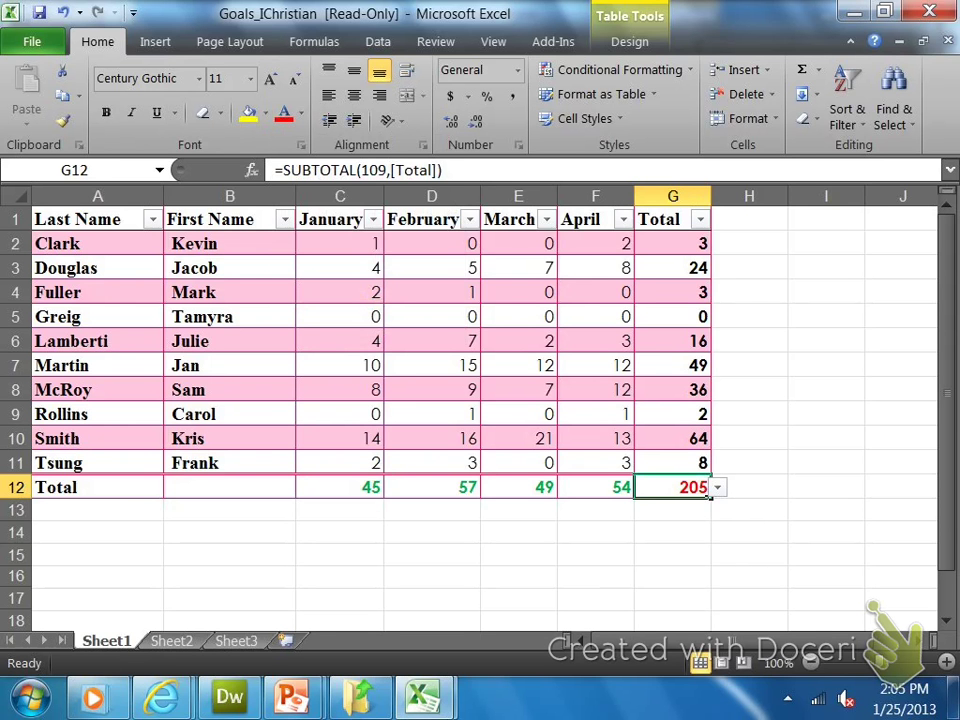
- Rename the Sheet1 worksheet as Goals
{"action": "double_click", "coordinate": [107, 641]}
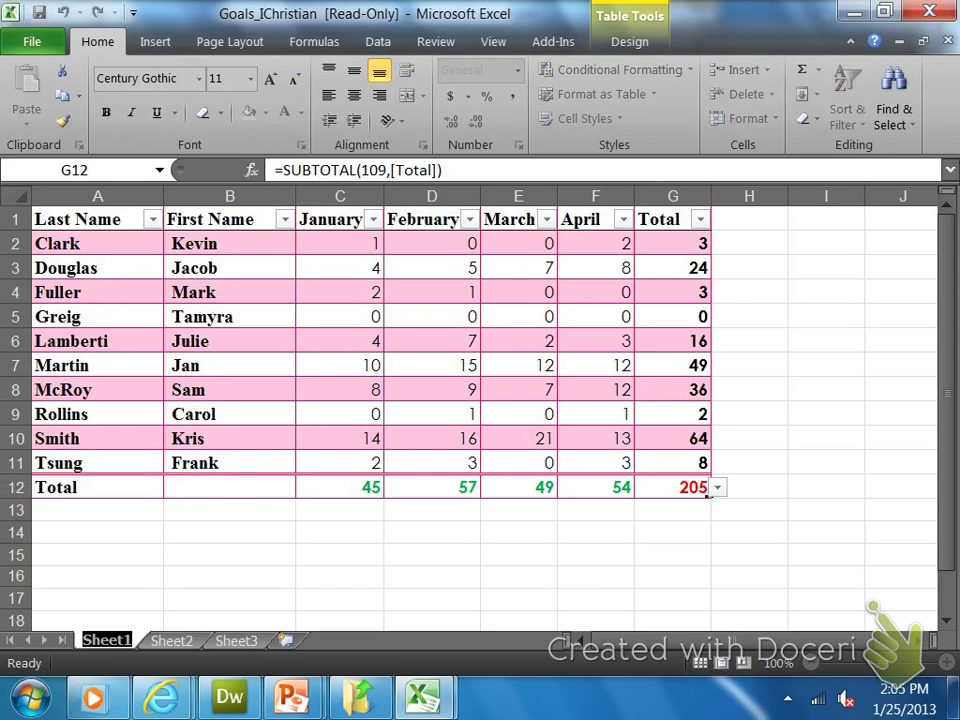
{"action": "type", "text": "G"}
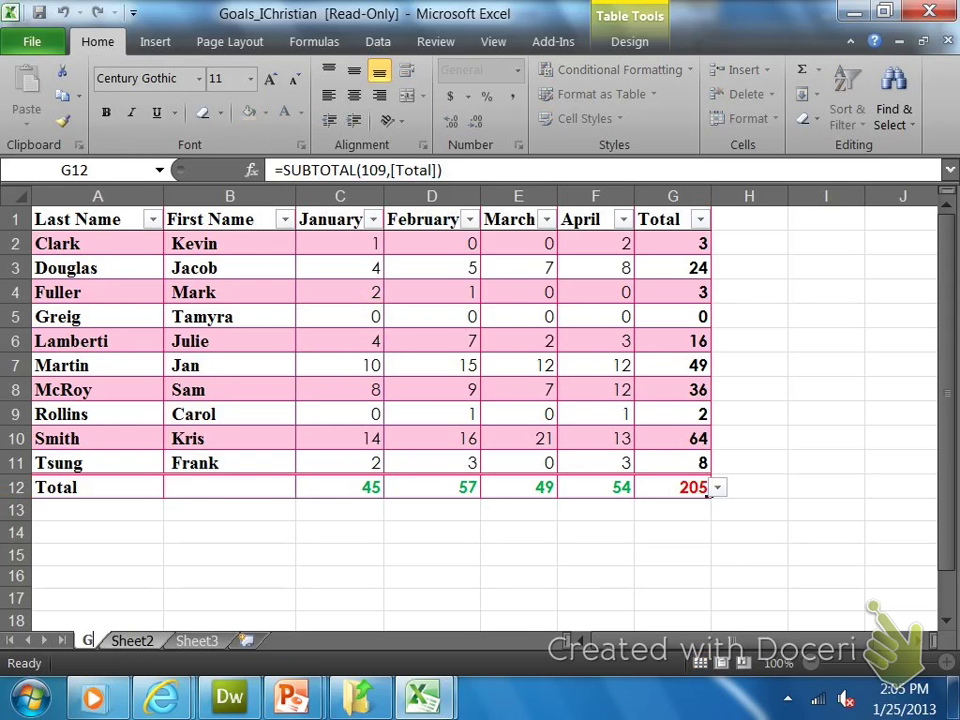
{"action": "type", "text": "oals"}
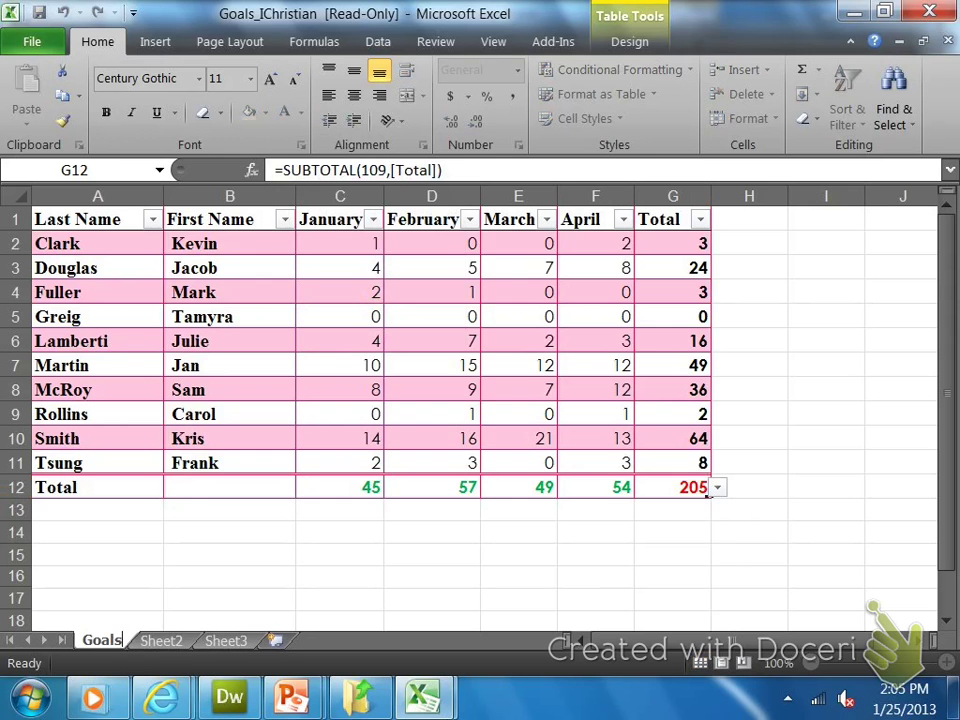
{"action": "key", "text": "Return"}
{"action": "left_click", "coordinate": [97, 599]}
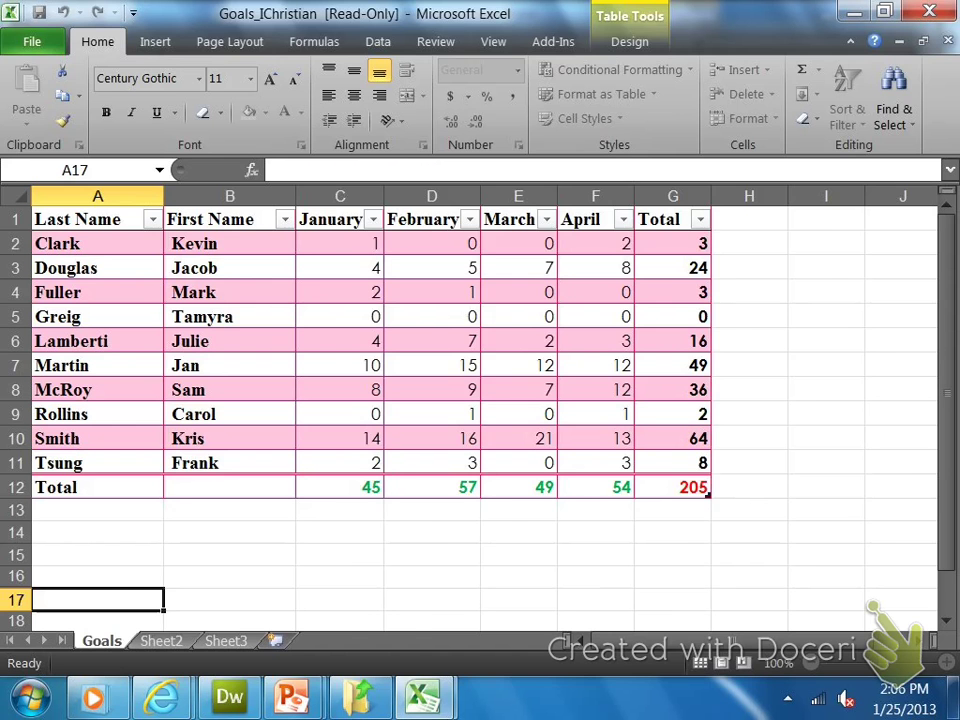
- Start saving the workbook under a new name, with the Documents library as its location
{"action": "key", "text": "alt+f"}
{"action": "key", "text": "Return"}
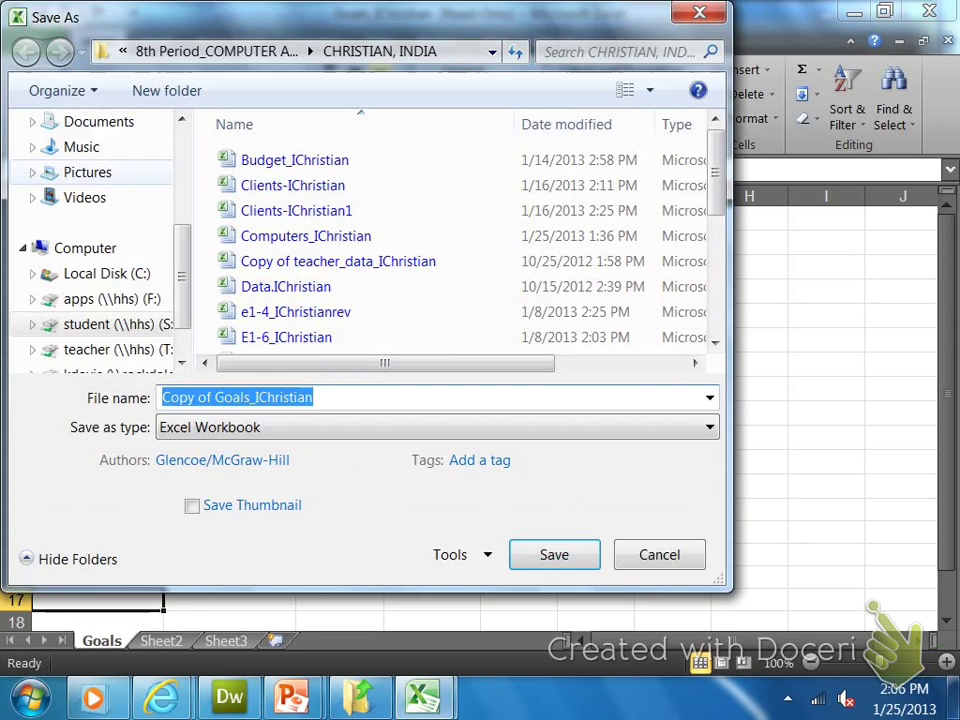
{"action": "left_click", "coordinate": [98, 121]}
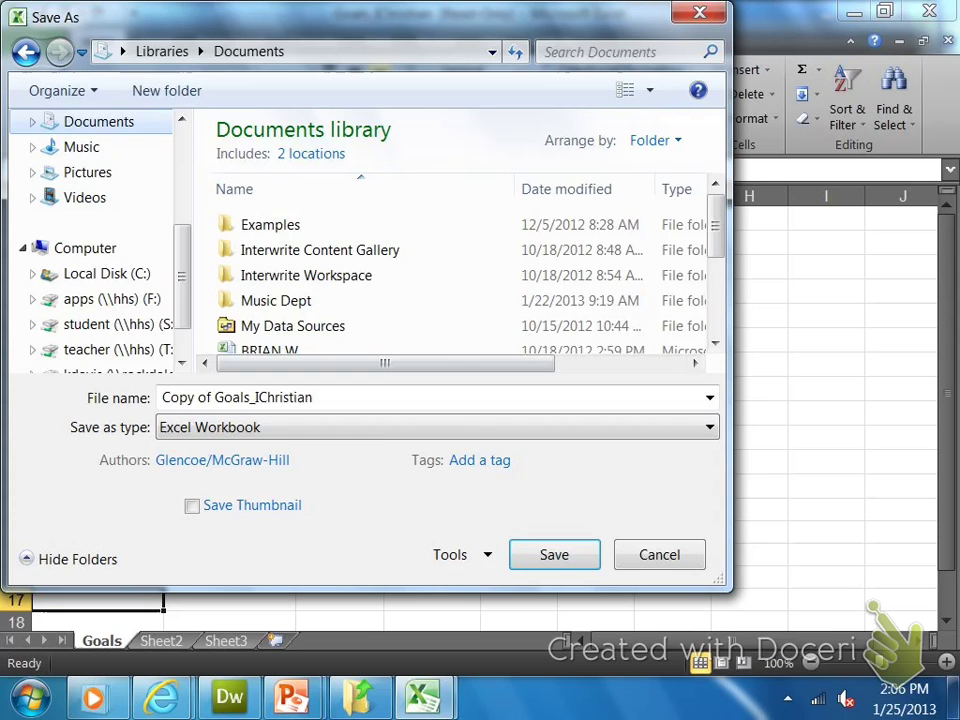
- Try to save the workbook in the Documents library as l3DEMO
{"action": "type", "text": "l"}
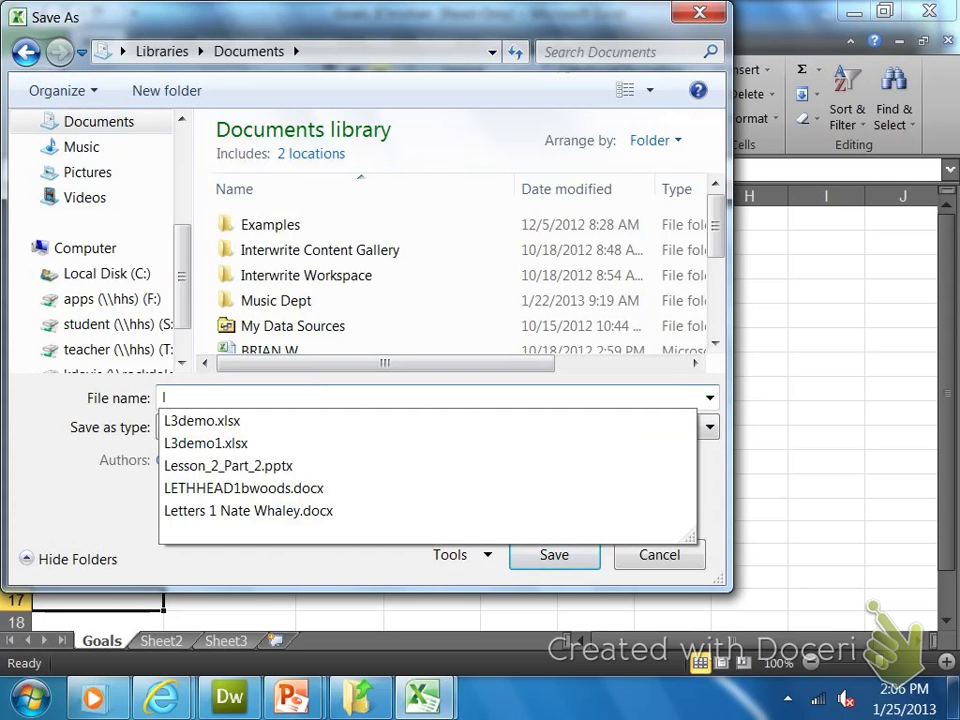
{"action": "type", "text": "3DEMO"}
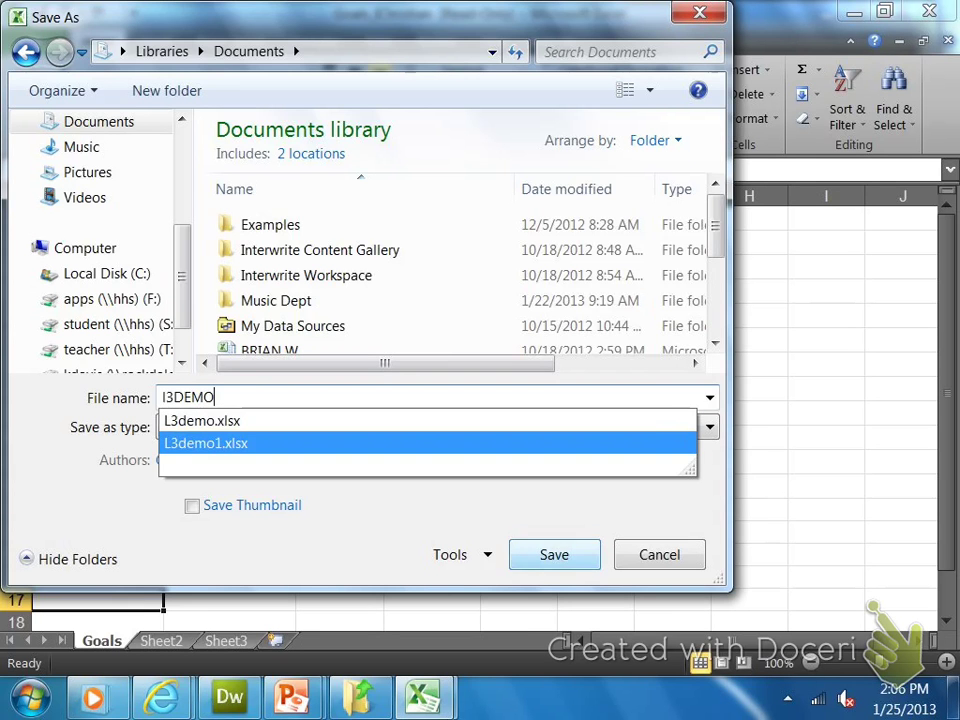
{"action": "key", "text": "Return"}
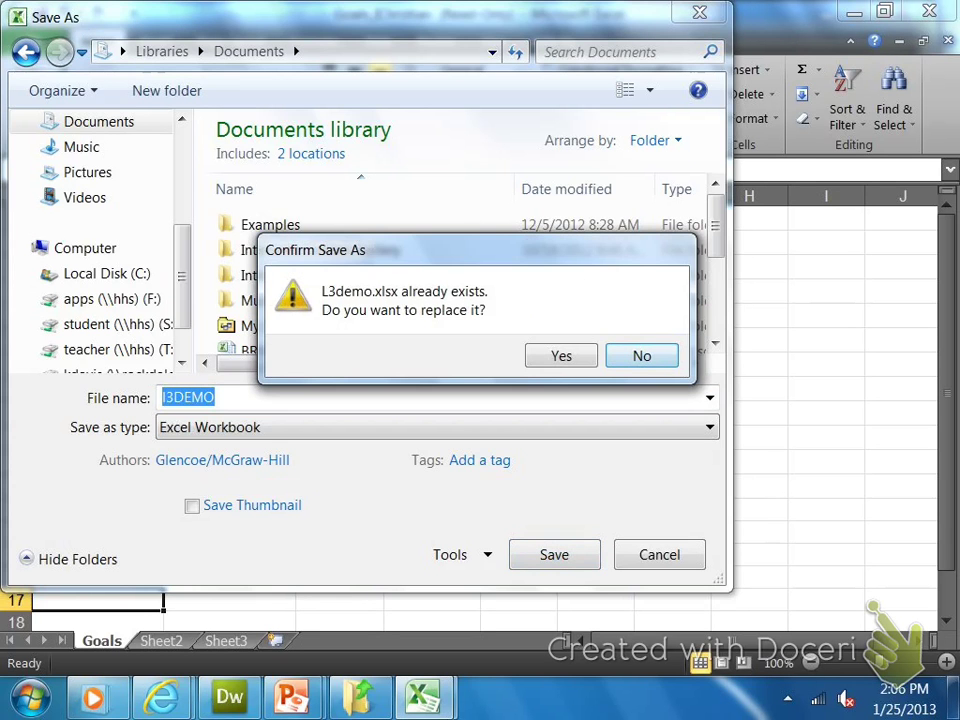
{"action": "key", "text": "Return"}
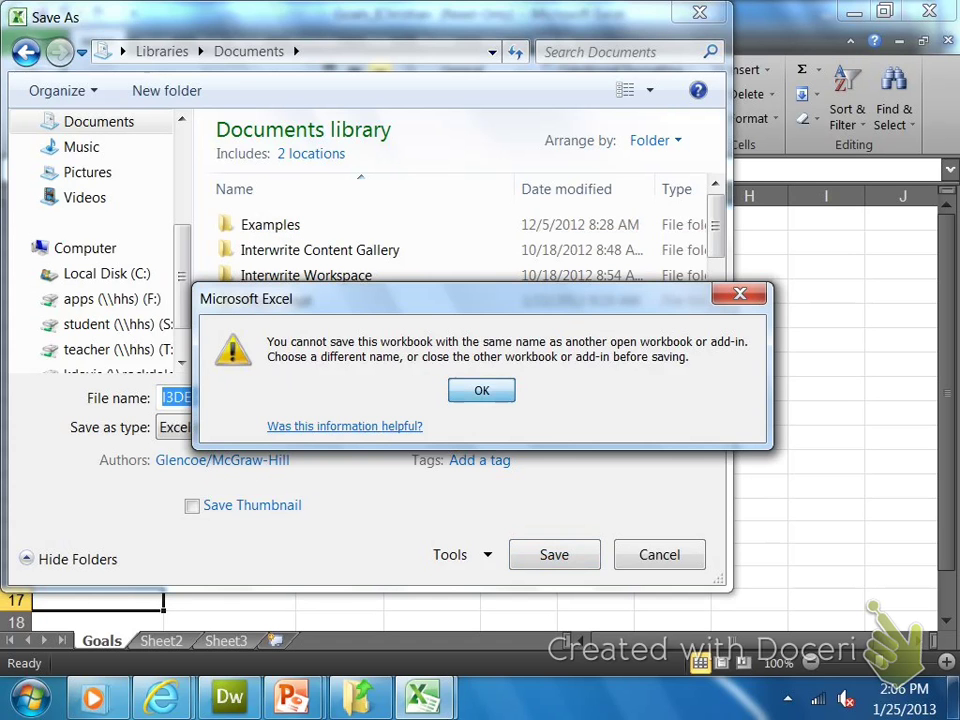
{"action": "key", "text": "Return"}
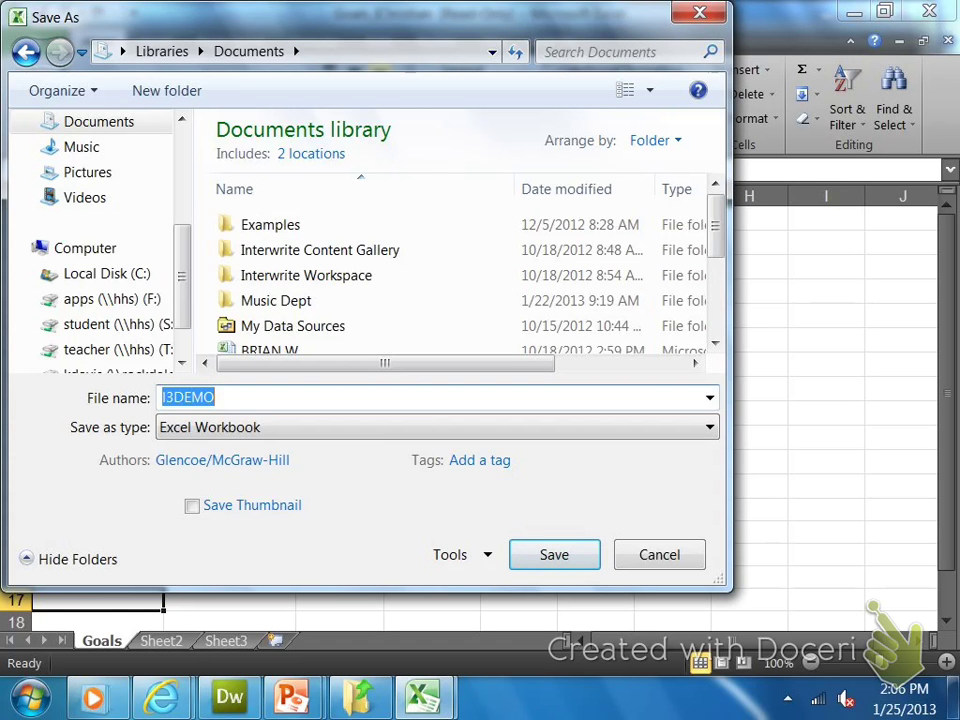
- Save the workbook in the Documents library as L3DEMO8
{"action": "type", "text": "l"}
{"action": "key", "text": "BackSpace"}
{"action": "type", "text": "L3D"}
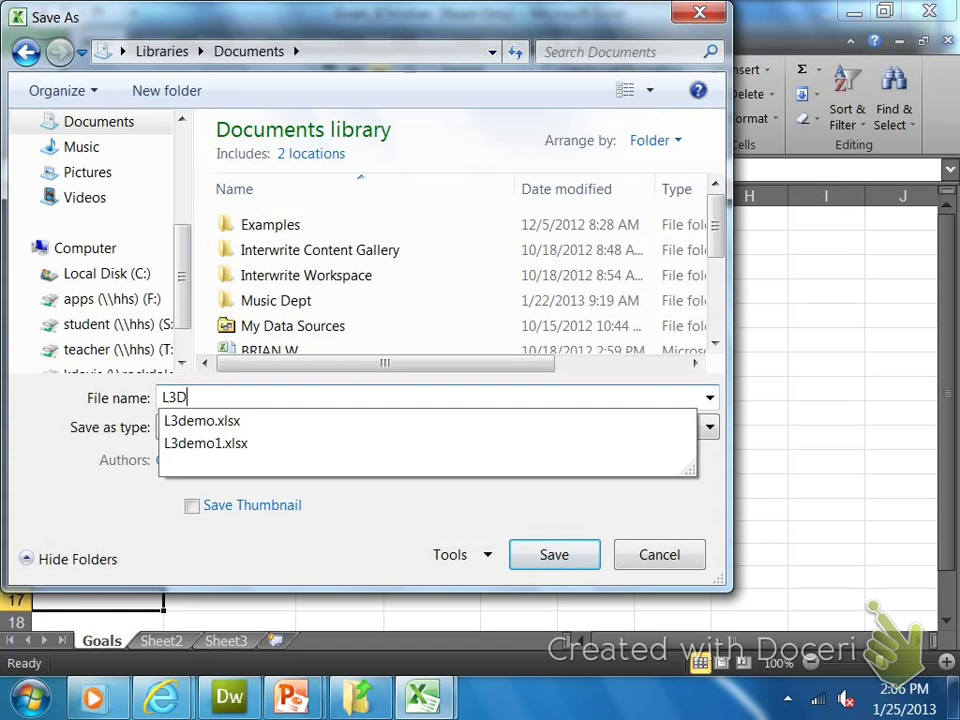
{"action": "type", "text": "EMO8"}
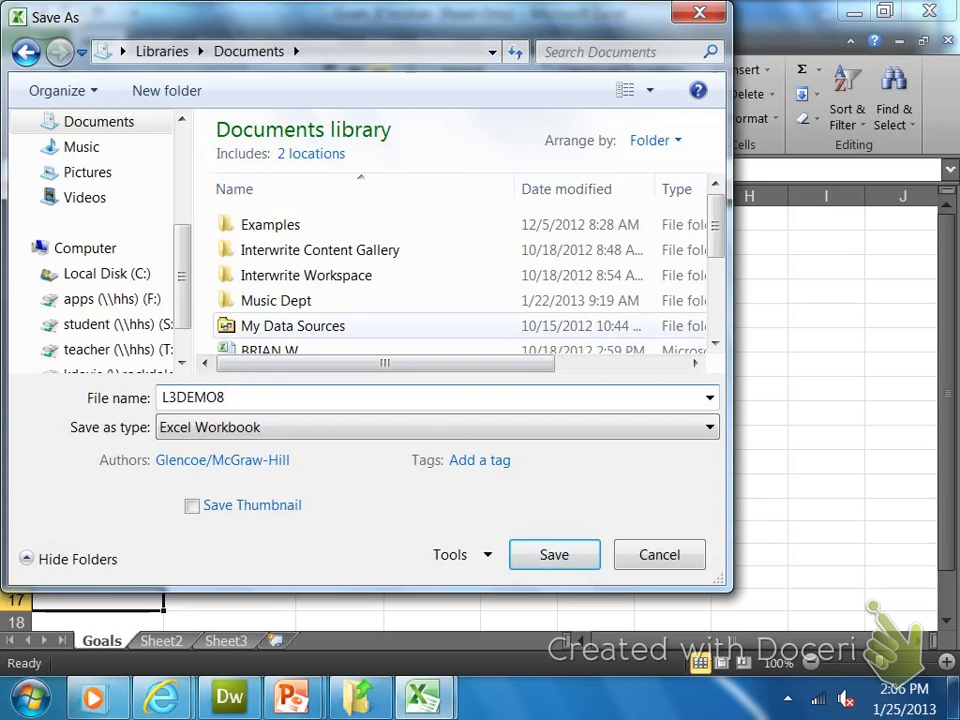
{"action": "key", "text": "Return"}
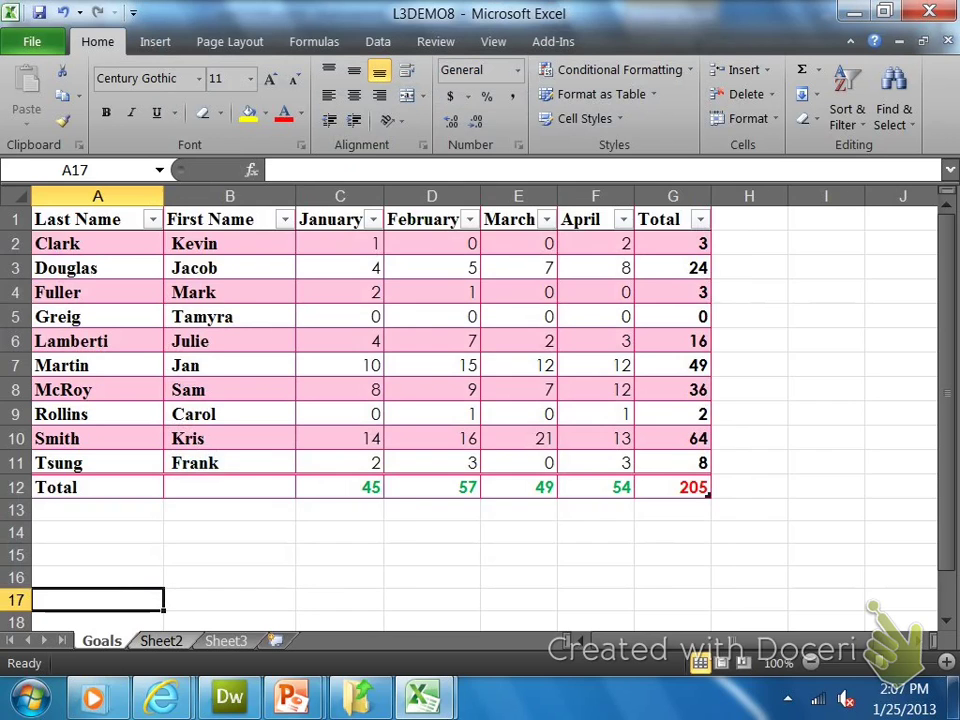
- Fit the width of column C on Sheet2 to its contents
{"action": "key", "text": "ctrl+Page_Down"}
{"action": "double_click", "coordinate": [262, 196]}
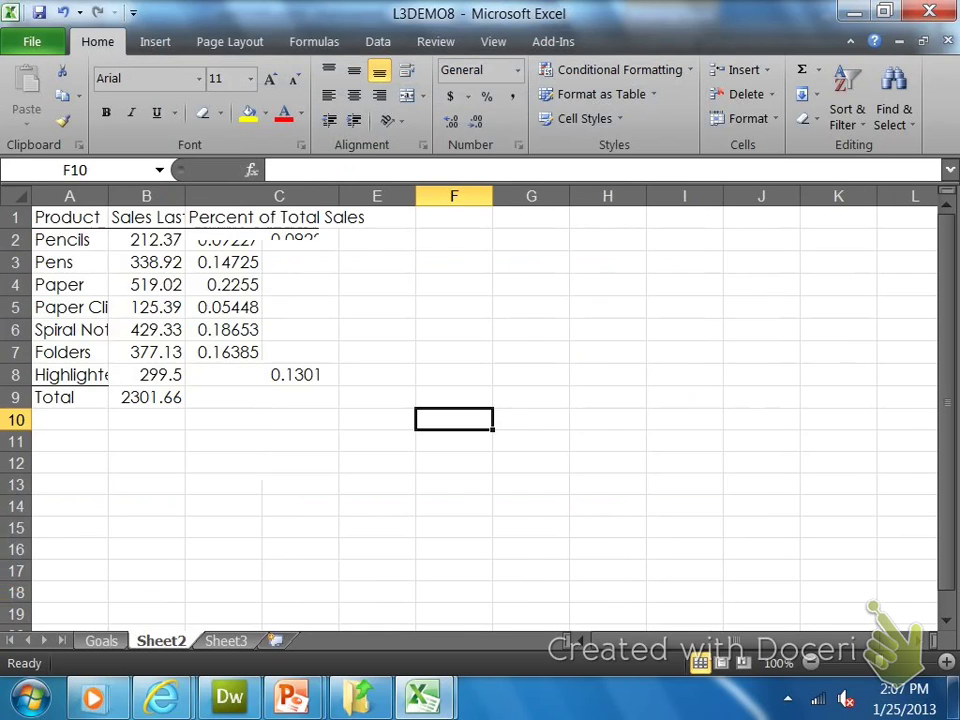
- Try fitting columns B and A on Sheet2 to their contents, and undo both width changes
{"action": "double_click", "coordinate": [185, 196]}
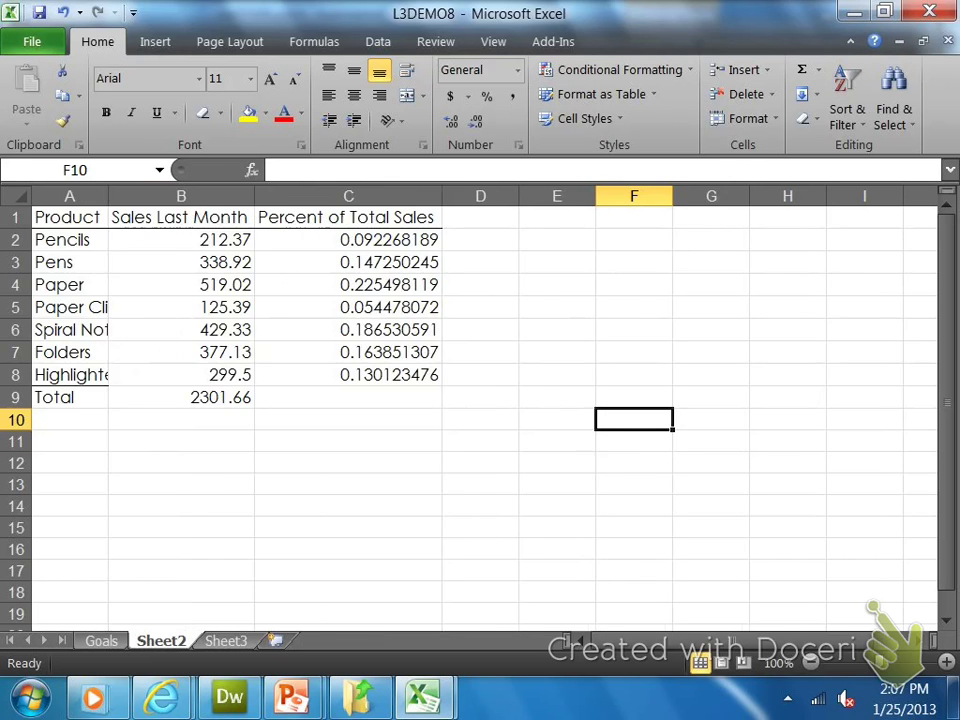
{"action": "double_click", "coordinate": [108, 196]}
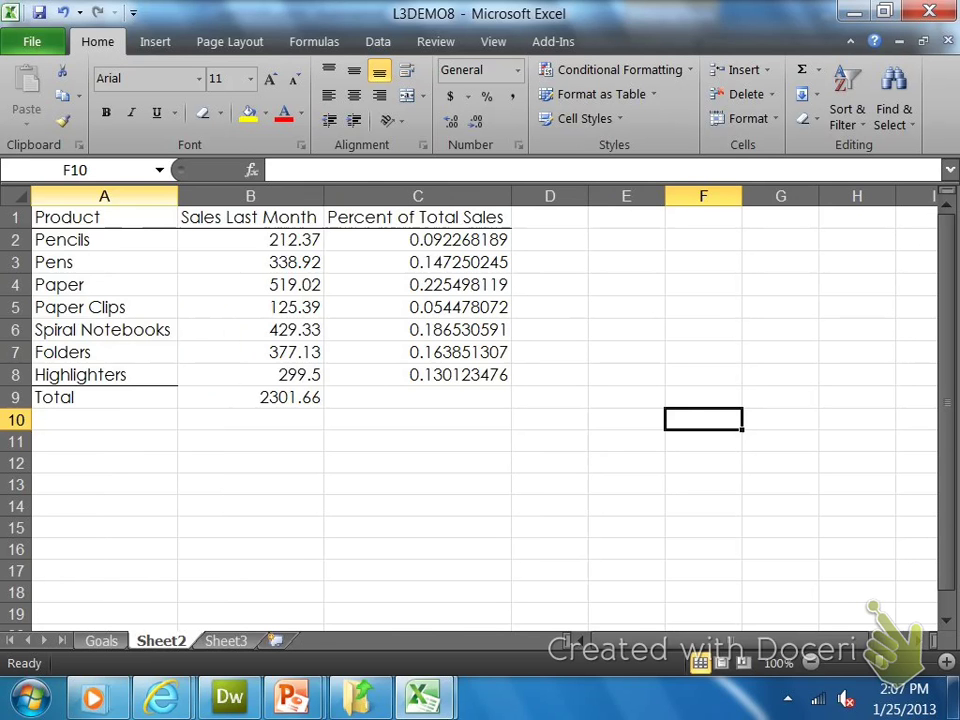
{"action": "key", "text": "ctrl+z"}
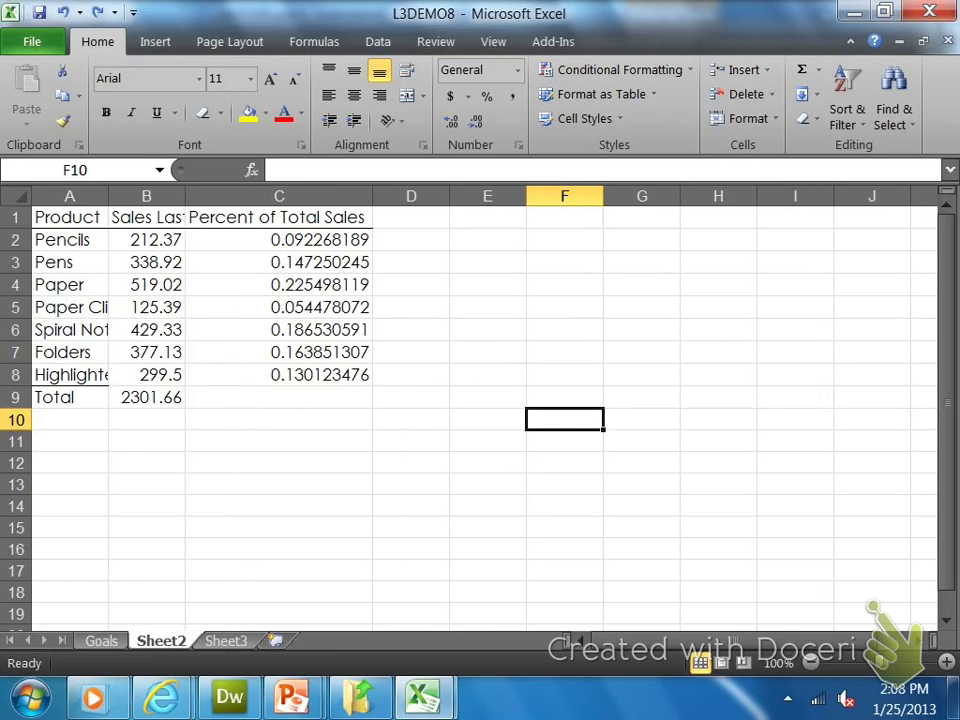
- Fit the widths of columns A and B on Sheet2 to their contents
{"action": "left_click_drag", "start_coordinate": [108, 196], "coordinate": [125, 196]}
{"action": "double_click", "coordinate": [125, 196]}
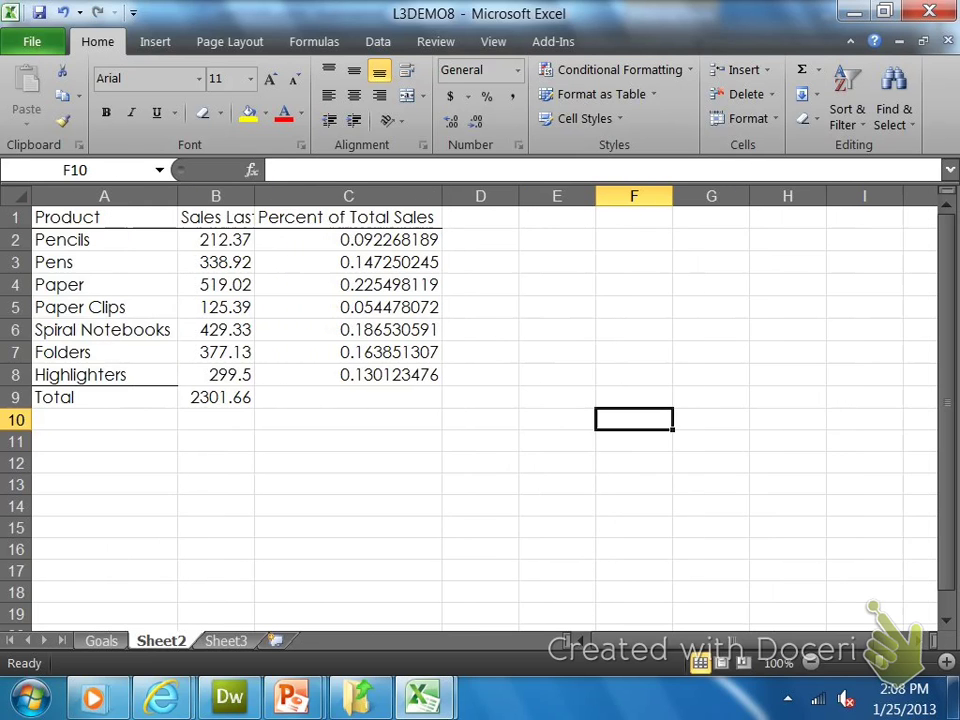
{"action": "double_click", "coordinate": [254, 196]}
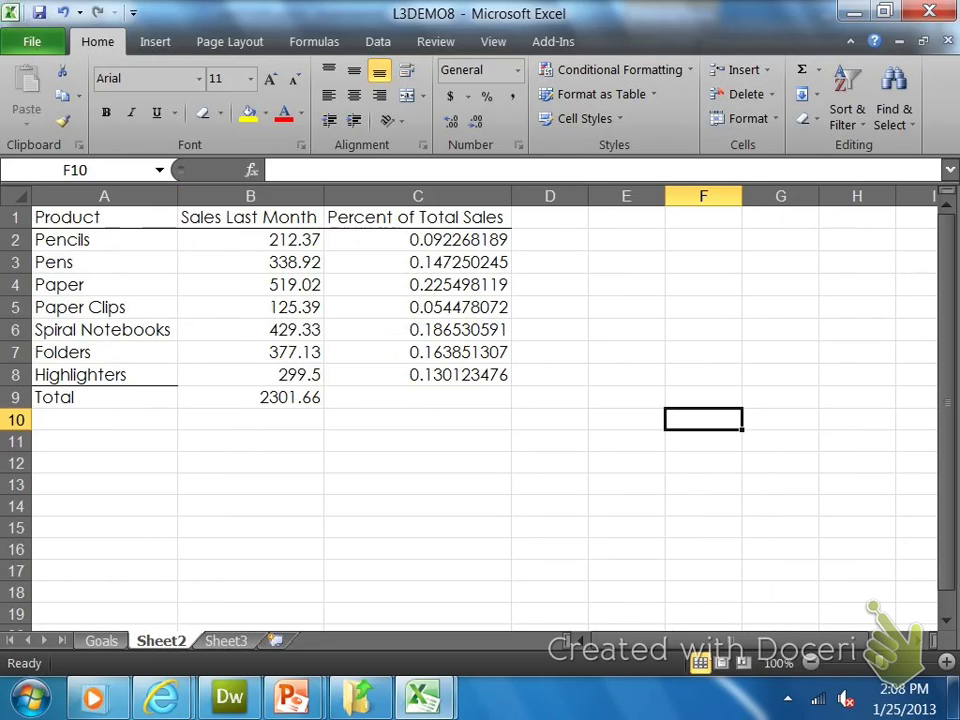
- Apply the Currency cell style to the Sales Last Month values and total in B2:B9
{"action": "left_click_drag", "start_coordinate": [250, 240], "coordinate": [250, 397]}
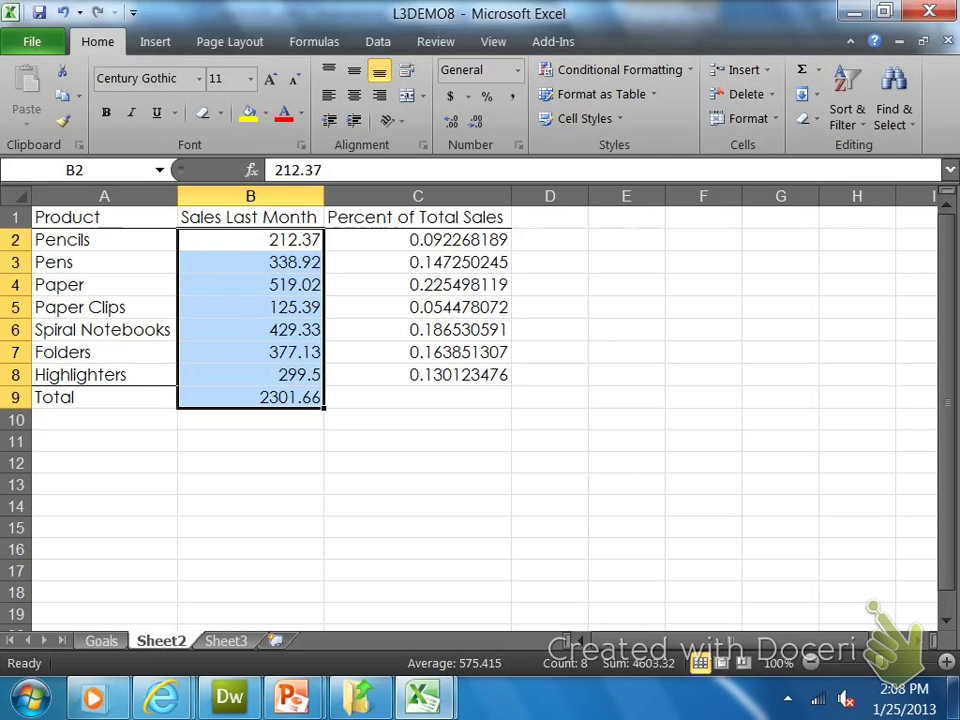
{"action": "left_click", "coordinate": [584, 118]}
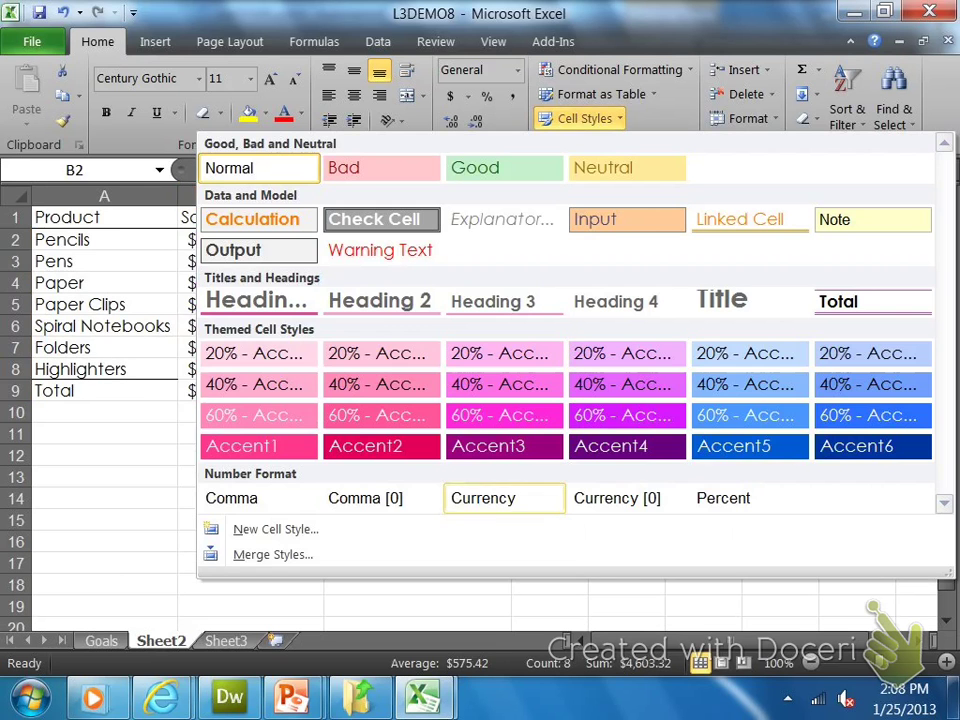
{"action": "left_click", "coordinate": [505, 498]}
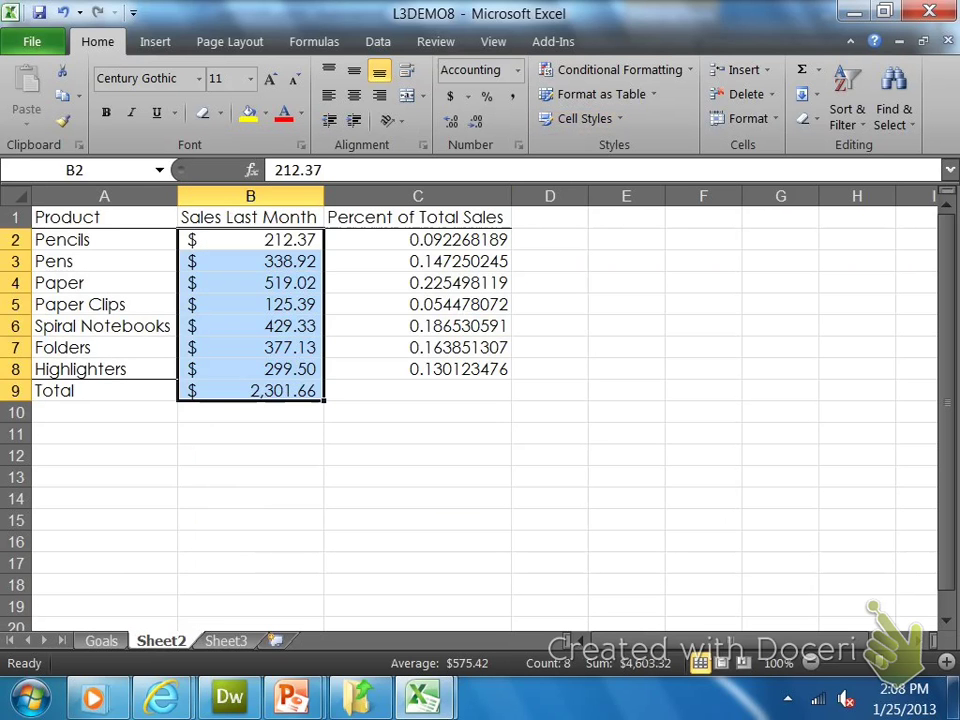
- Apply the Percent cell style to the Percent of Total Sales values in C2:C8
{"action": "left_click_drag", "start_coordinate": [418, 240], "coordinate": [418, 369]}
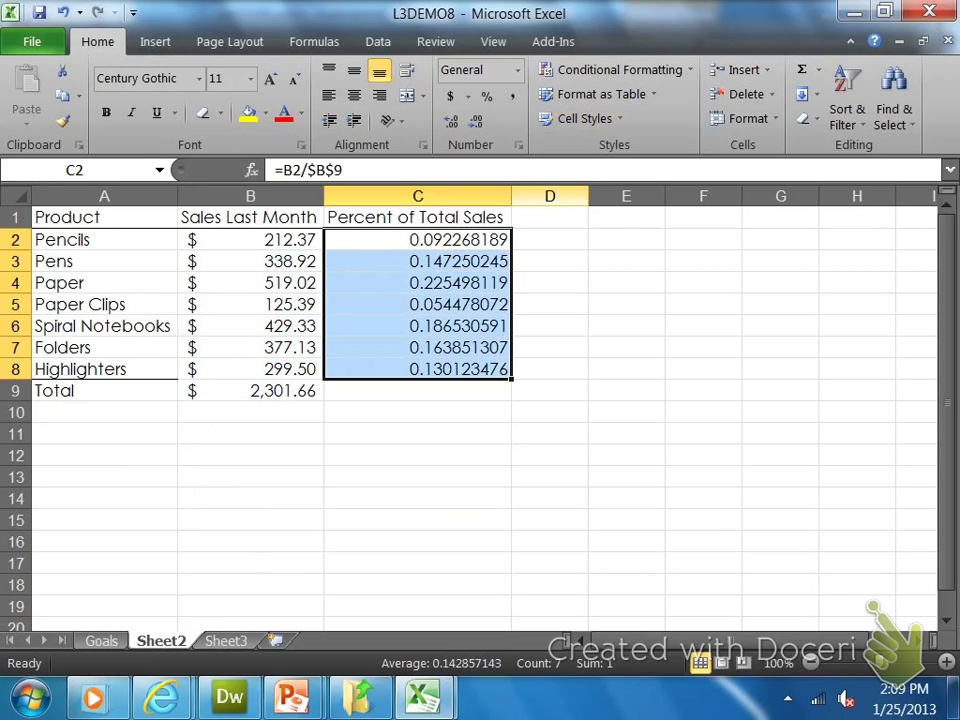
{"action": "left_click", "coordinate": [585, 118]}
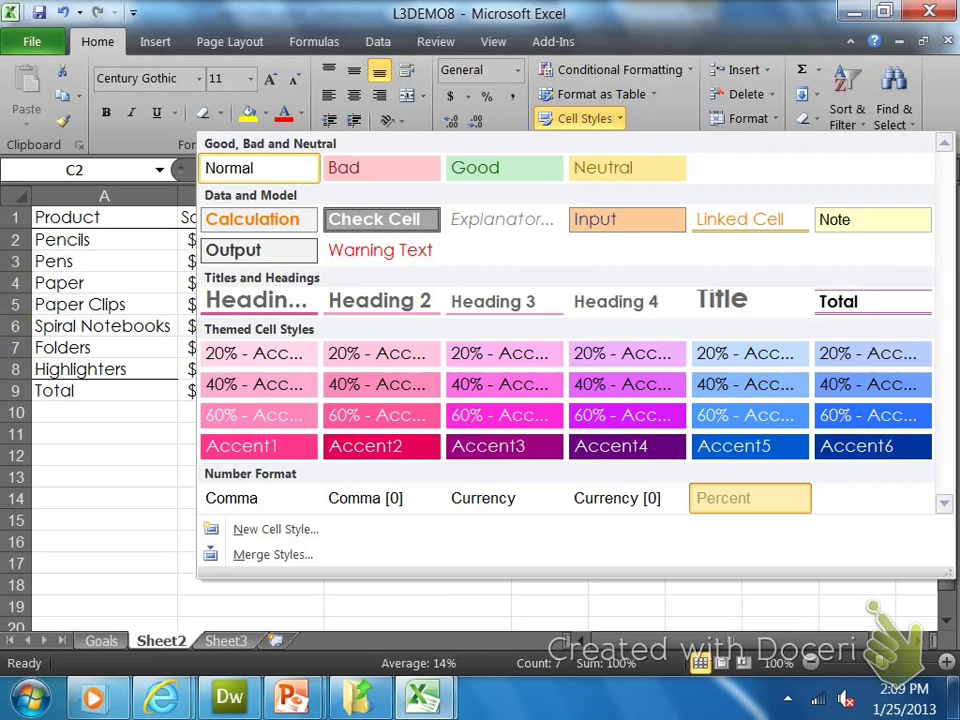
{"action": "left_click", "coordinate": [750, 498]}
{"action": "left_click", "coordinate": [703, 519]}
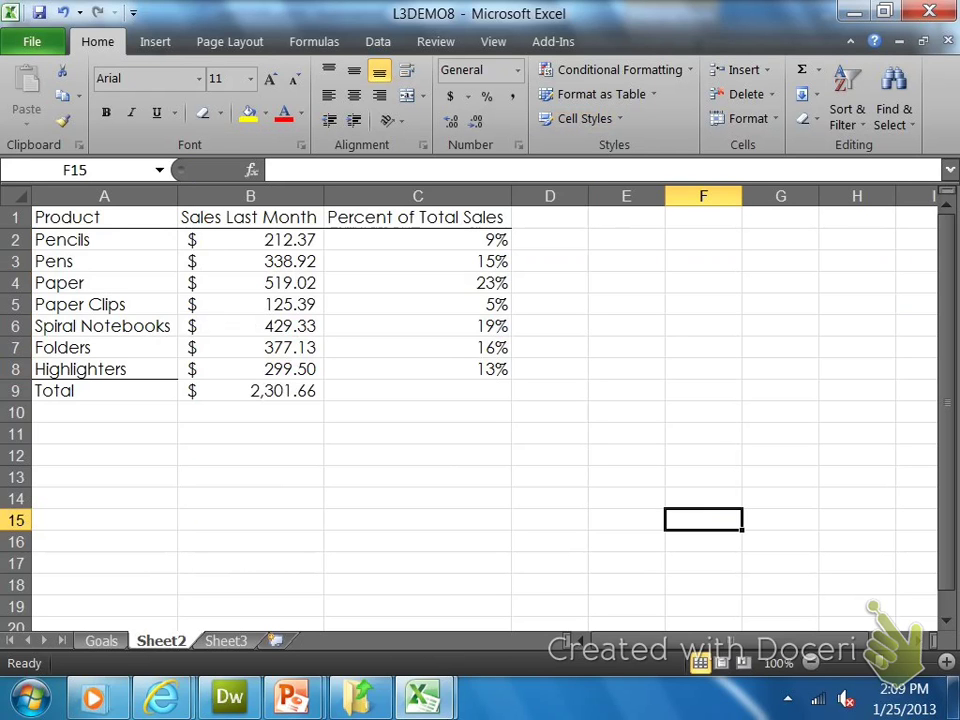
- Enter the heading "Sales this Month" in D1 and widen column D to fit it
{"action": "left_click", "coordinate": [549, 217]}
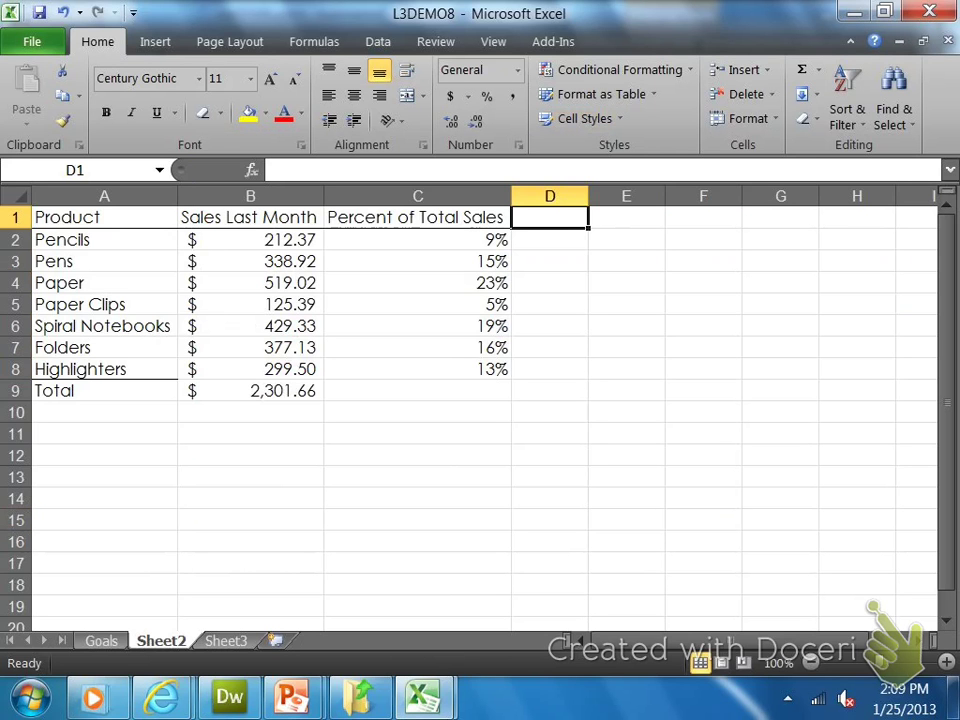
{"action": "type", "text": "Sales this"}
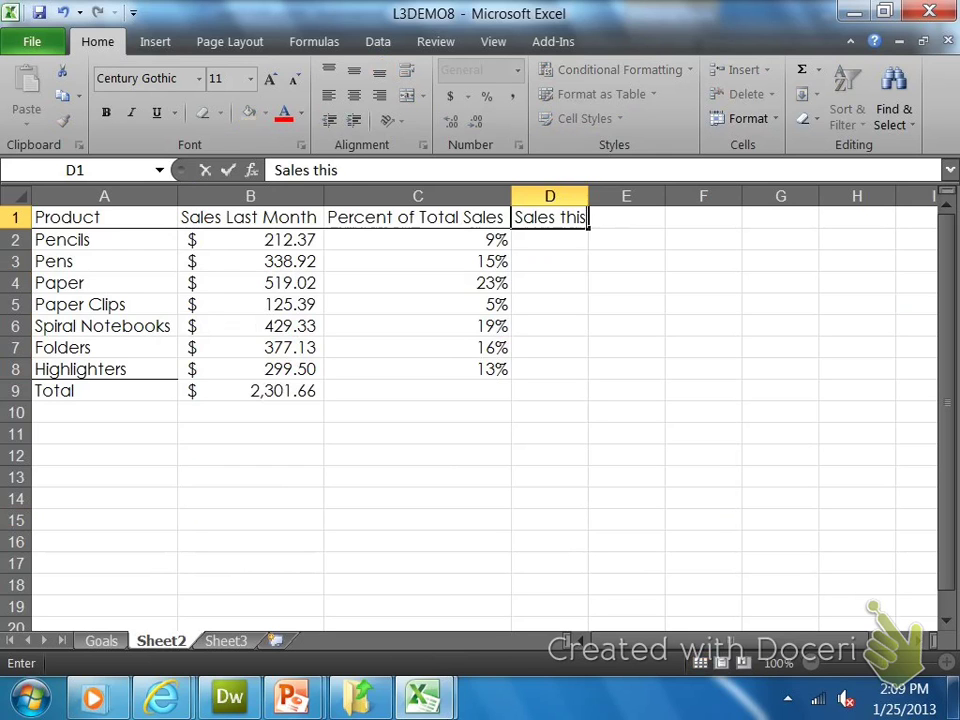
{"action": "type", "text": " Month"}
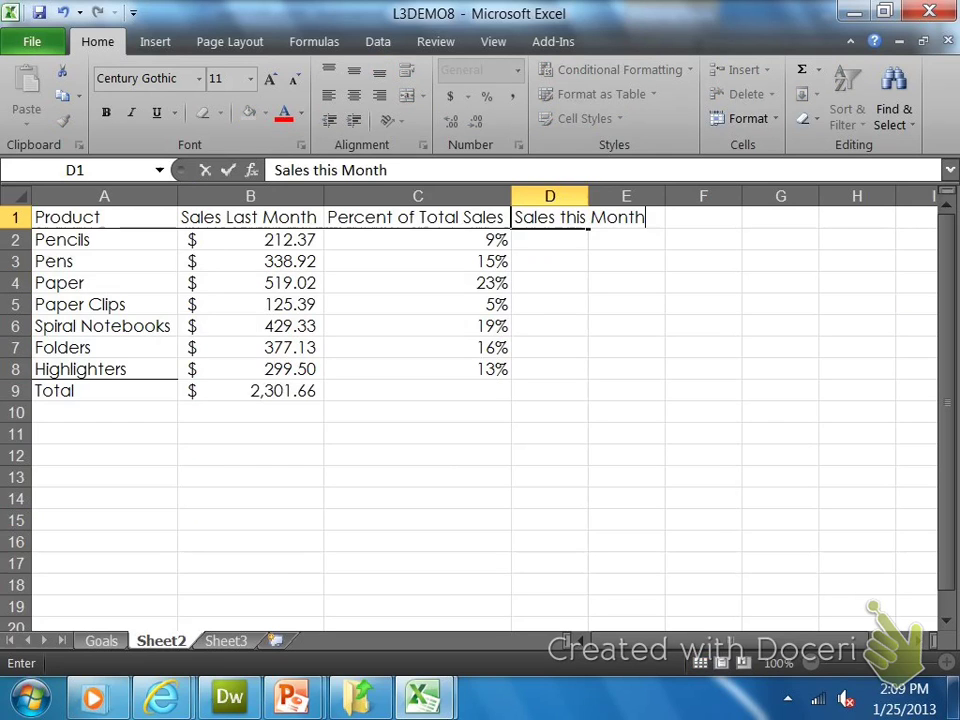
{"action": "left_click", "coordinate": [627, 283]}
{"action": "left_click_drag", "start_coordinate": [588, 196], "coordinate": [650, 196]}
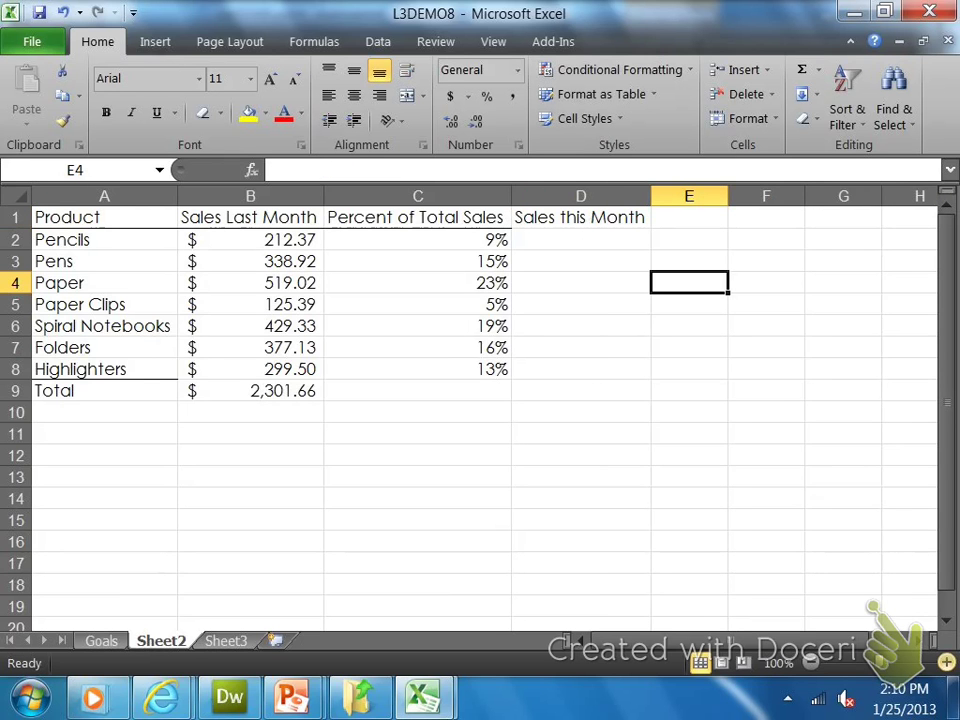
- Enter this month's sales of 318.26 for Pencils in D2 and 445.76 for Pens in D3
{"action": "left_click", "coordinate": [946, 662]}
{"action": "left_click", "coordinate": [946, 662]}
{"action": "left_click", "coordinate": [946, 662]}
{"action": "left_click", "coordinate": [946, 662]}
{"action": "left_click", "coordinate": [946, 662]}
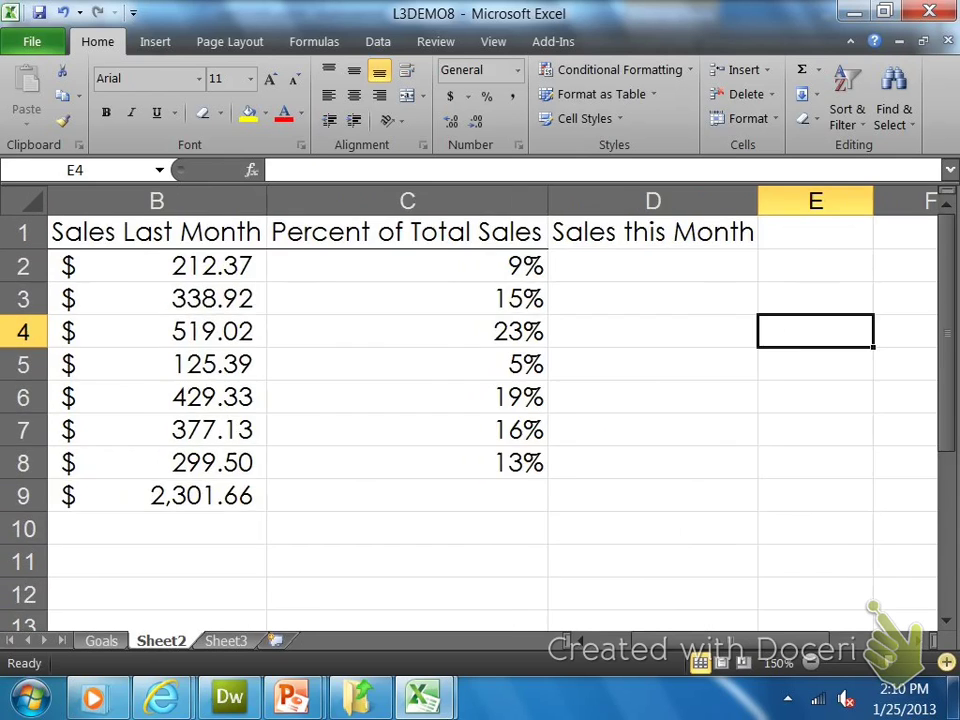
{"action": "left_click", "coordinate": [946, 662]}
{"action": "left_click", "coordinate": [946, 662]}
{"action": "left_click", "coordinate": [490, 276]}
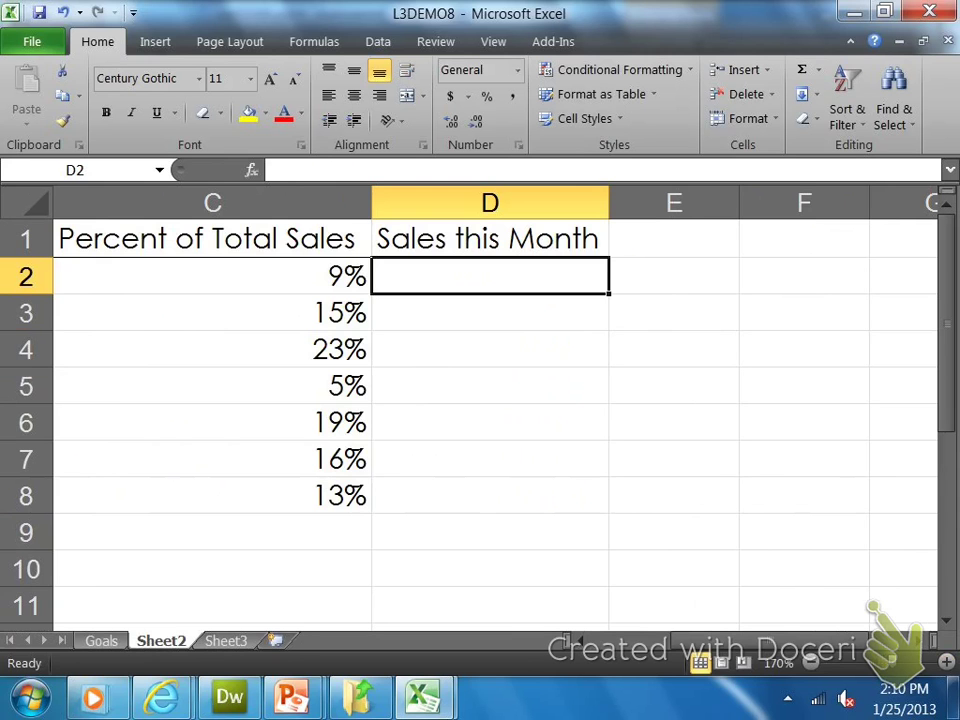
{"action": "type", "text": "2"}
{"action": "key", "text": "BackSpace"}
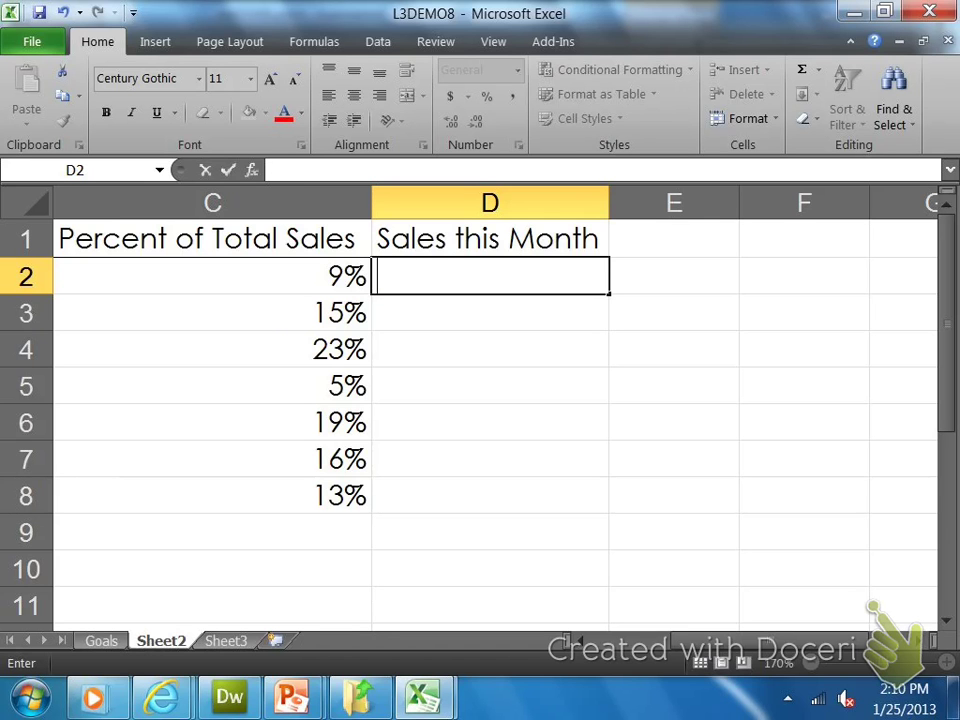
{"action": "type", "text": "318."}
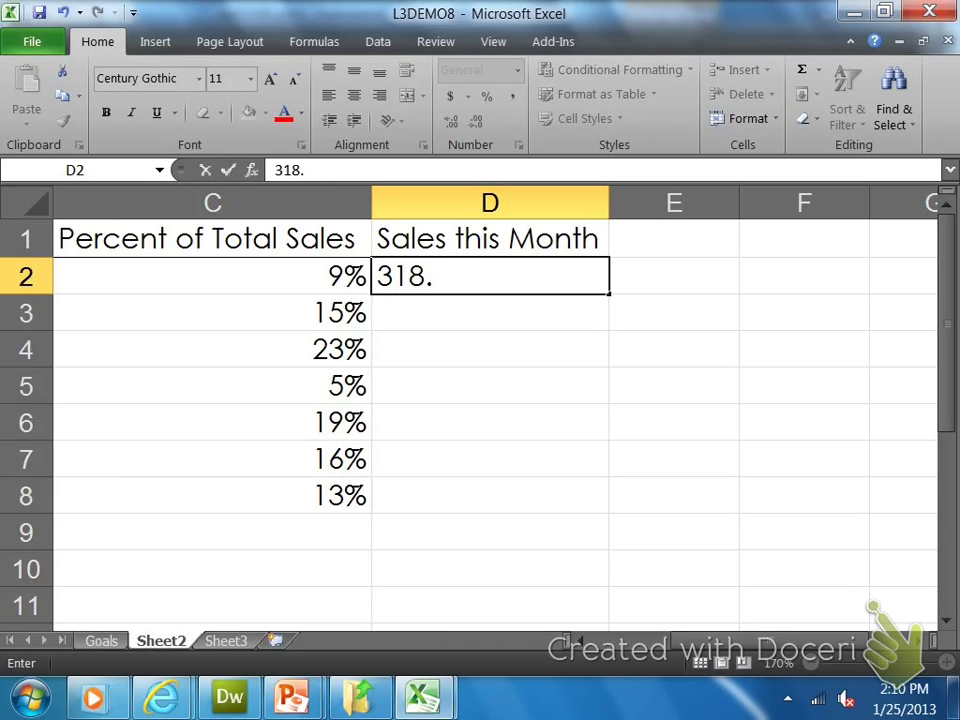
{"action": "type", "text": "26"}
{"action": "key", "text": "Return"}
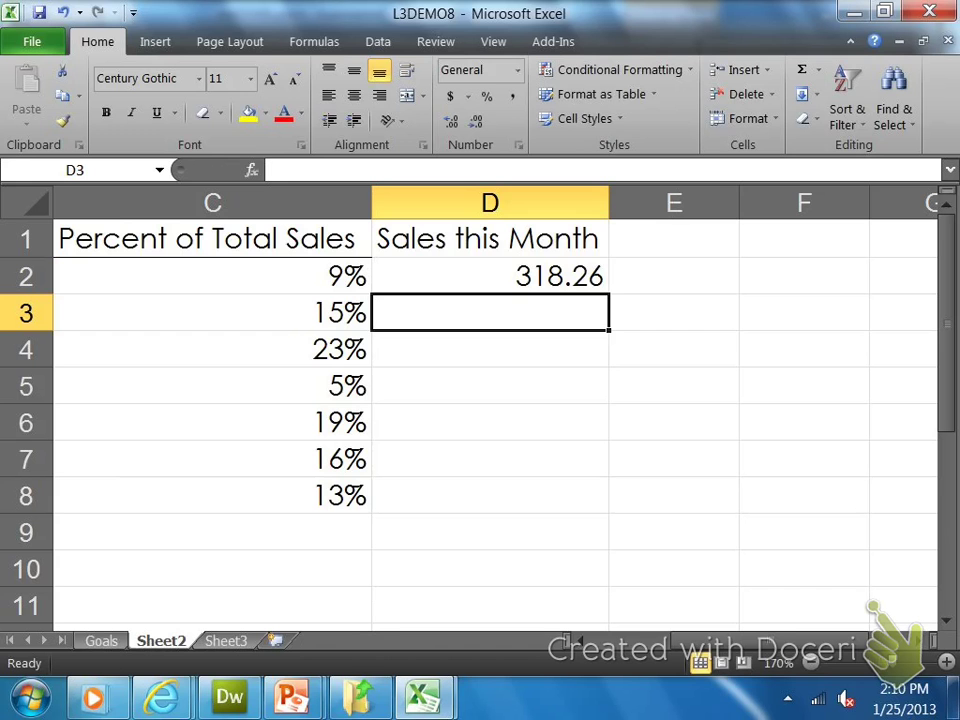
{"action": "type", "text": "445.76"}
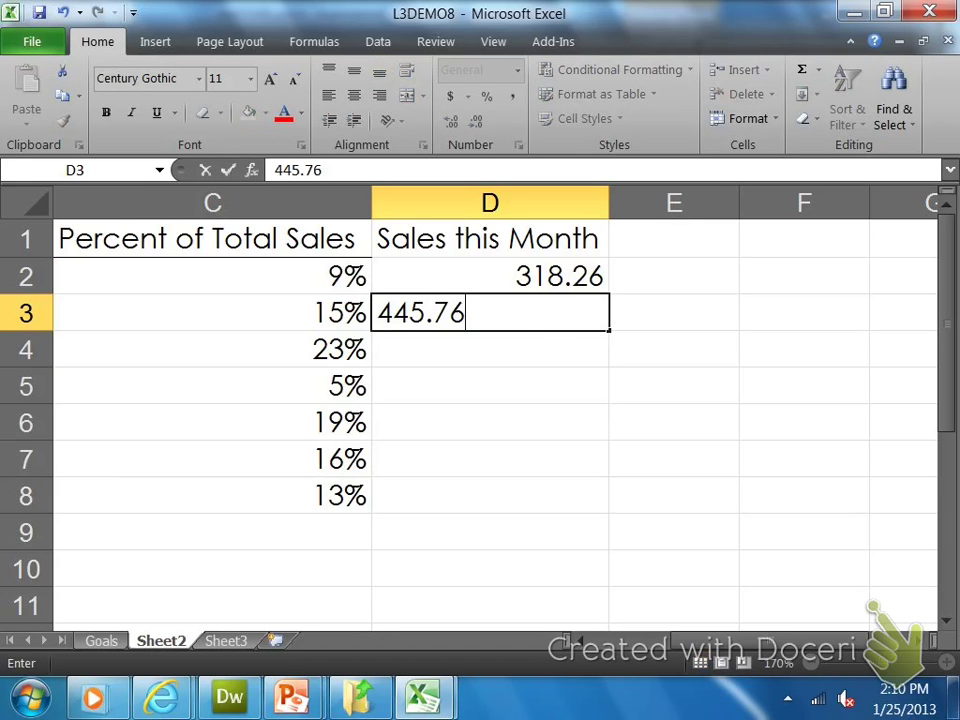
{"action": "key", "text": "Return"}
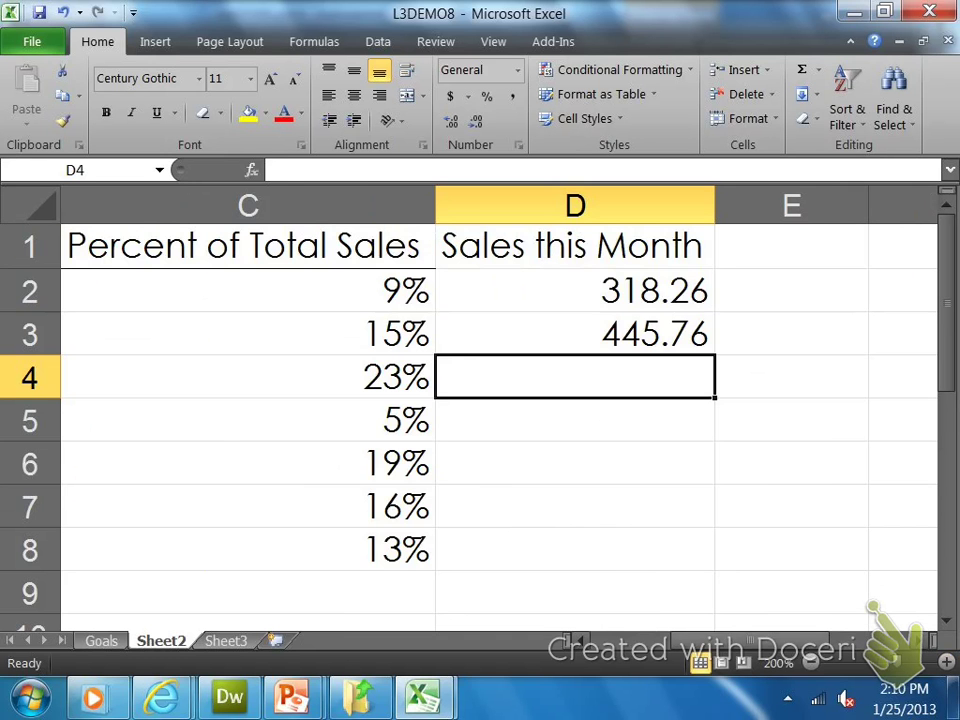
- Enter this month's sales of 322.07 for Paper in D4 and 298.45 for Paper Clips in D5
{"action": "scroll", "coordinate": [480, 420], "scroll_direction": "right", "scroll_amount": 2}
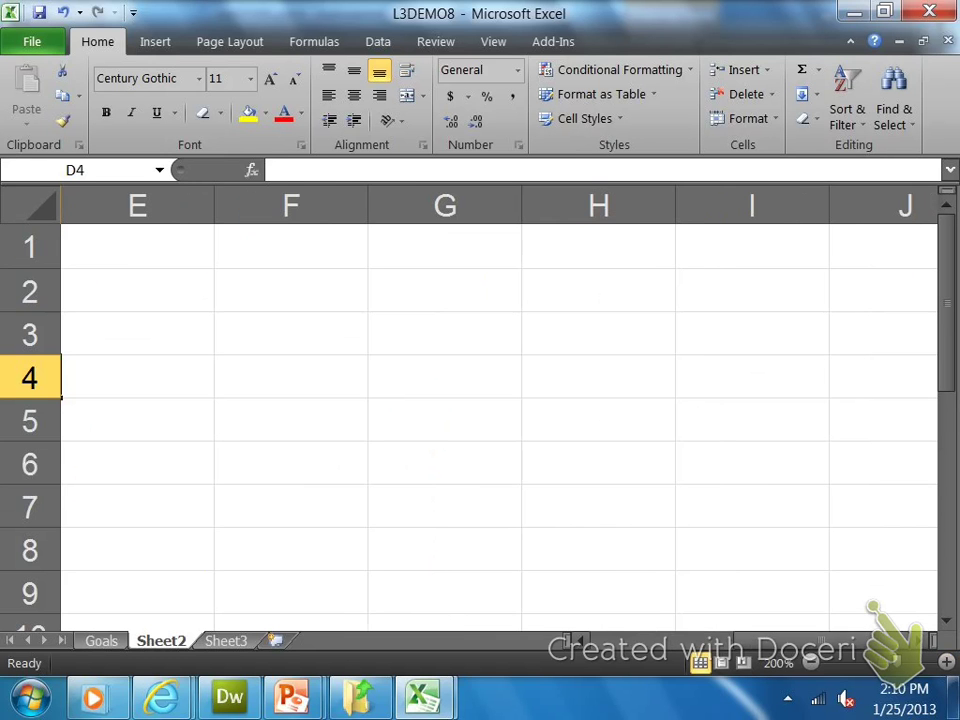
{"action": "scroll", "coordinate": [480, 420], "scroll_direction": "left", "scroll_amount": 2}
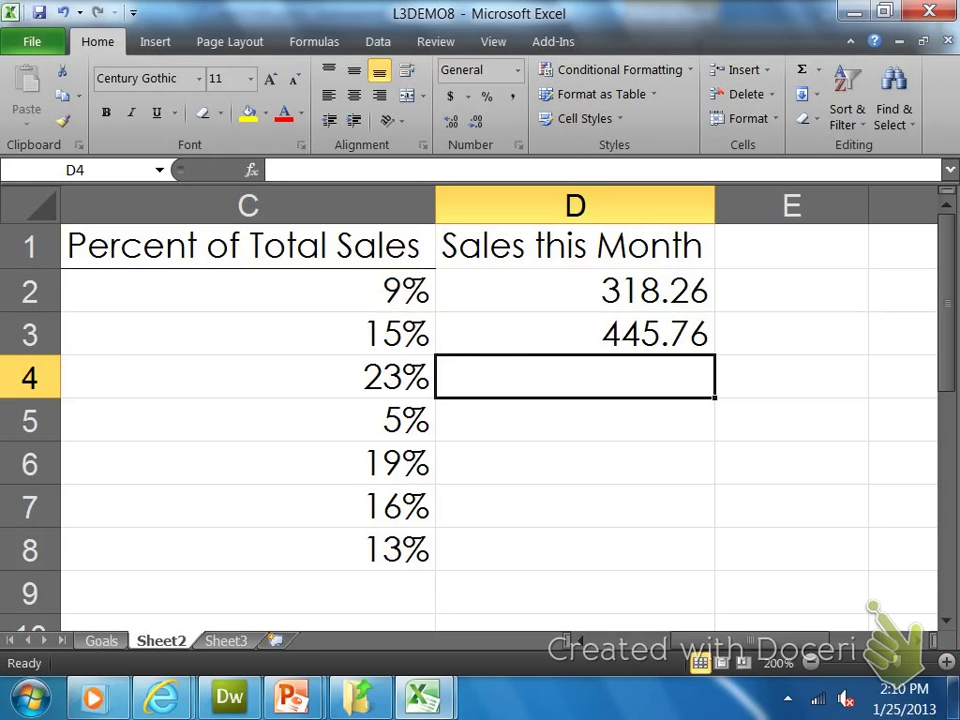
{"action": "type", "text": "322.07"}
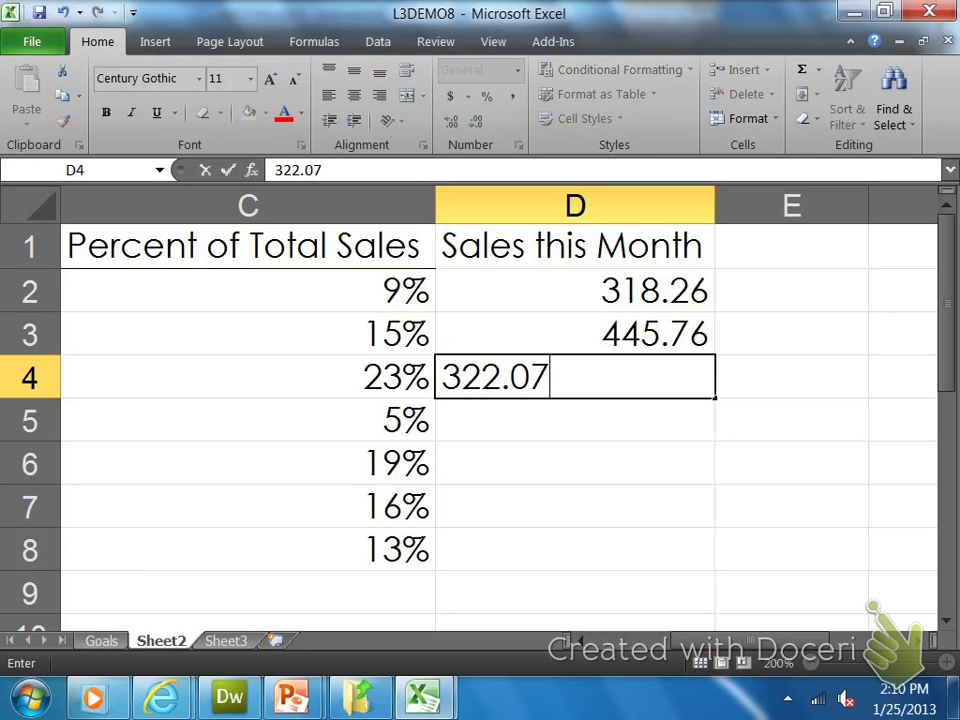
{"action": "key", "text": "Return"}
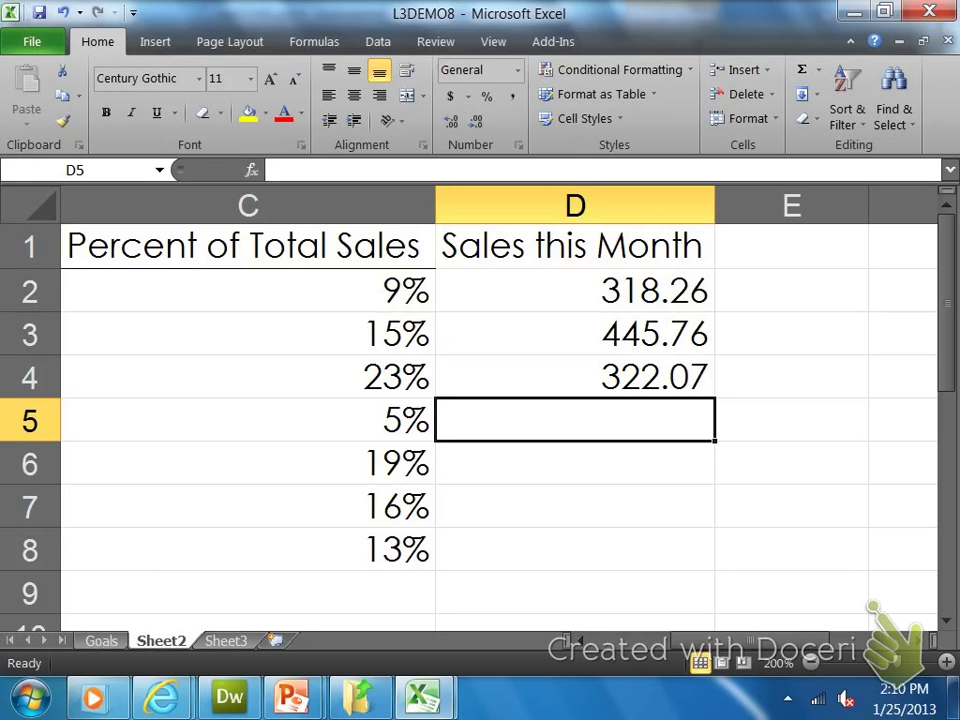
{"action": "type", "text": "28"}
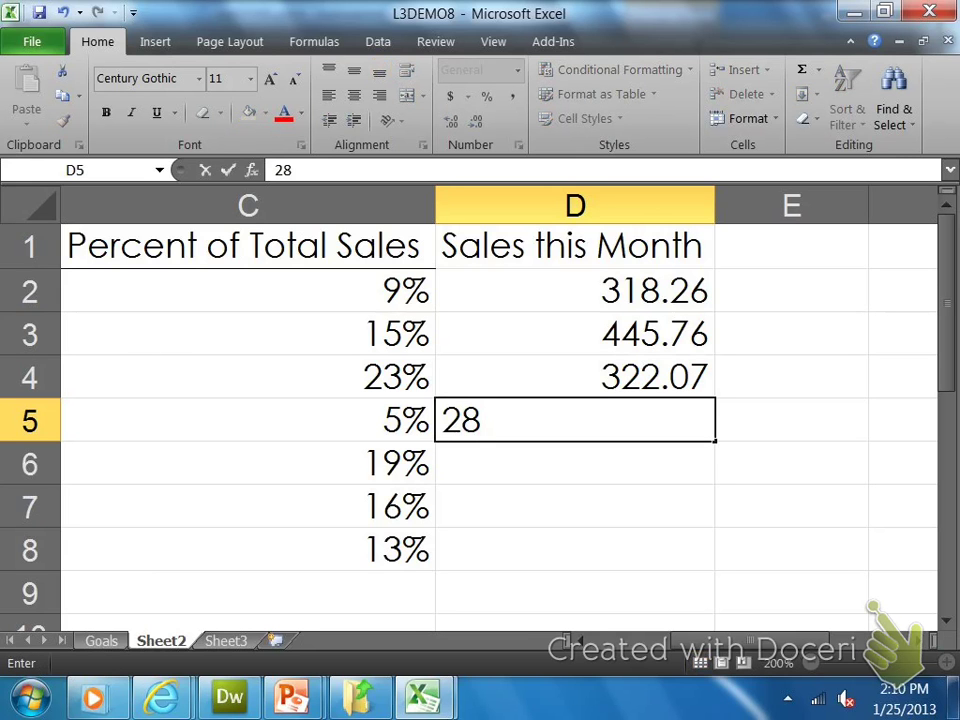
{"action": "type", "text": ".45"}
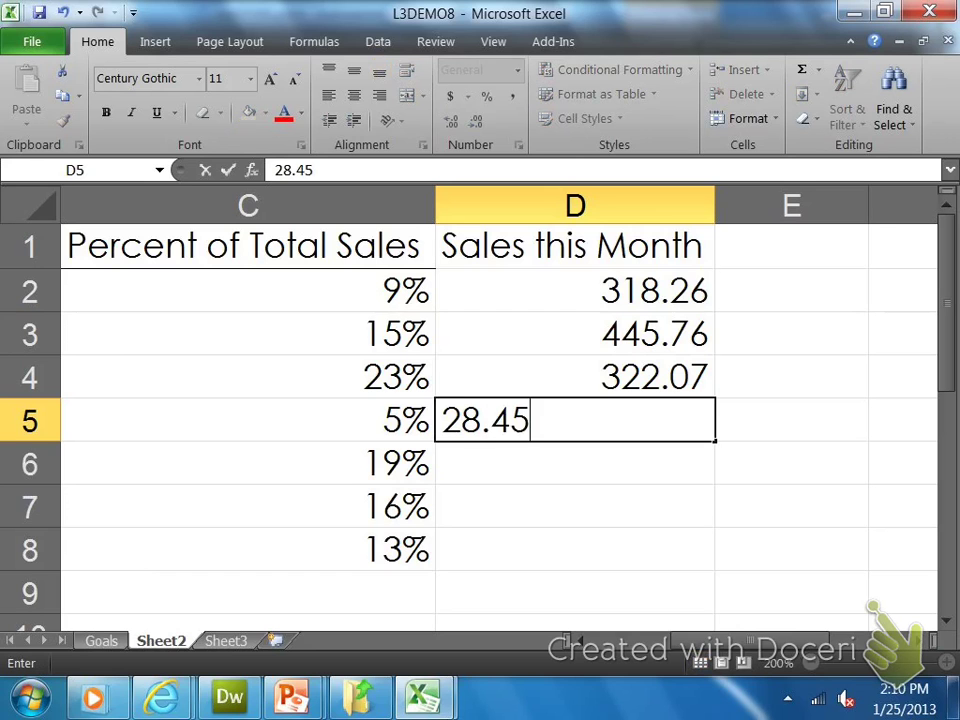
{"action": "key", "text": "BackSpace"}
{"action": "key", "text": "BackSpace"}
{"action": "key", "text": "BackSpace"}
{"action": "key", "text": "BackSpace"}
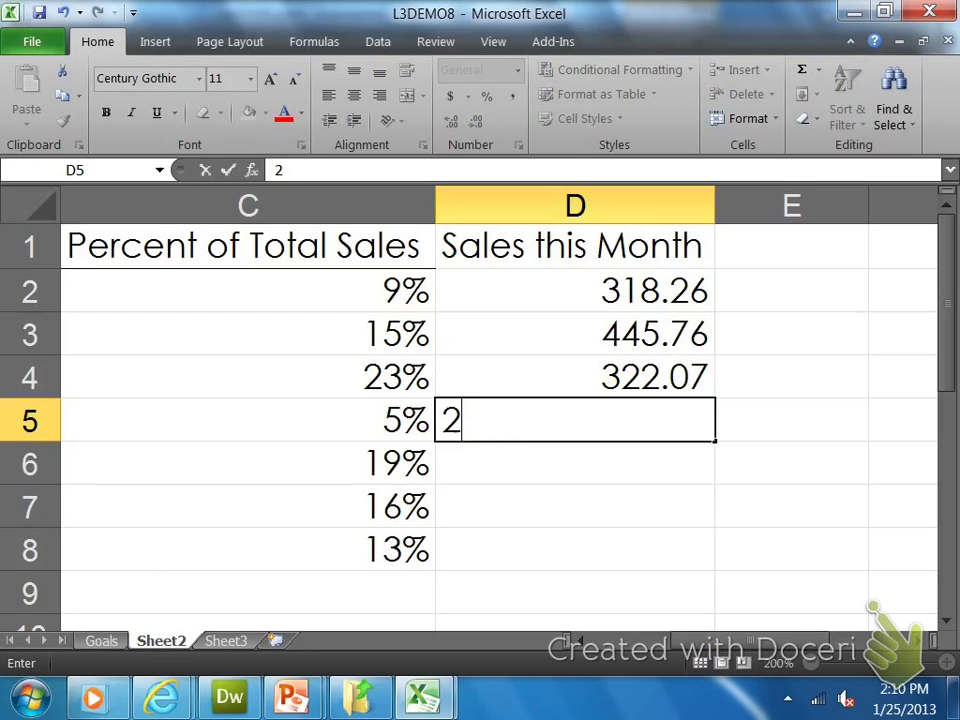
{"action": "type", "text": "98.54"}
{"action": "key", "text": "BackSpace"}
{"action": "key", "text": "BackSpace"}
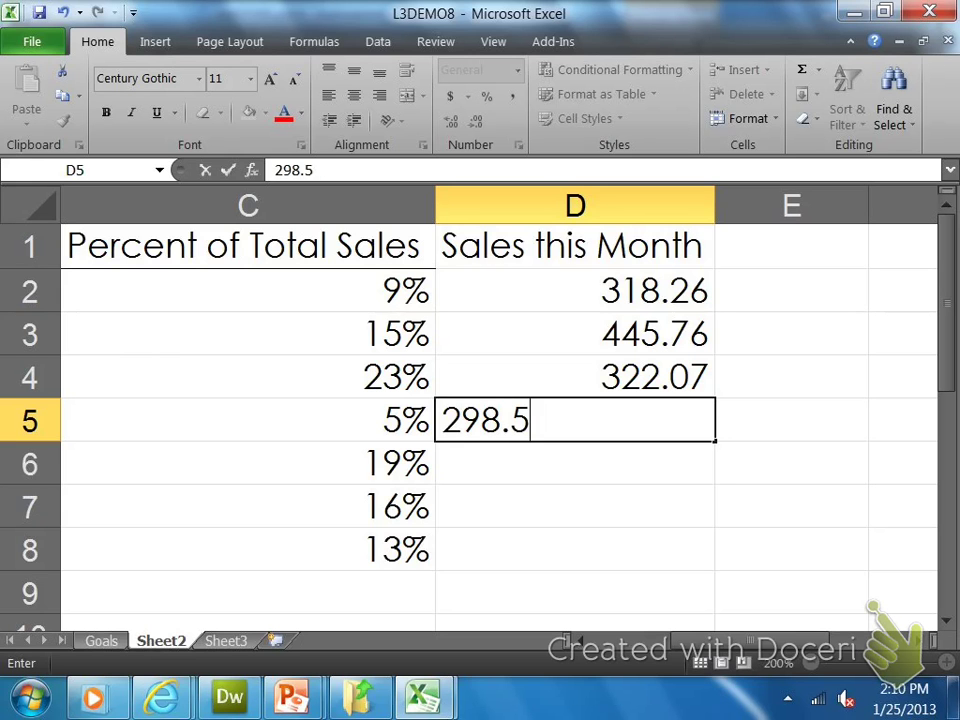
{"action": "type", "text": "45"}
{"action": "key", "text": "Return"}
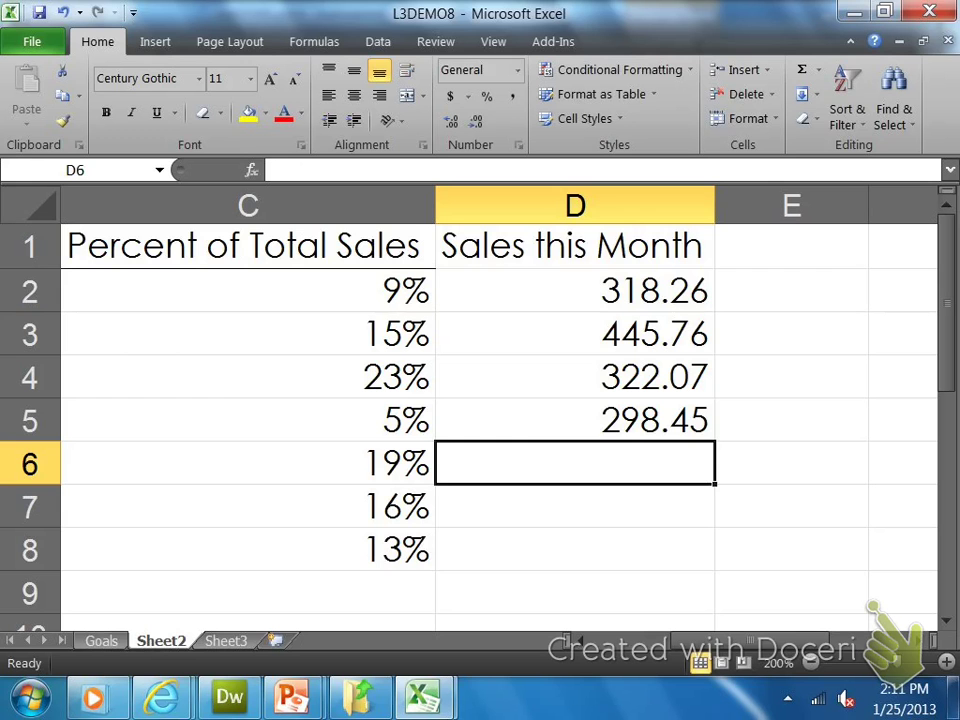
- Enter this month's sales of 552.97, 206.89 and 315.22 in D6, D7 and D8 for Spiral Notebooks, Folders and Highlighters
{"action": "type", "text": "552.97"}
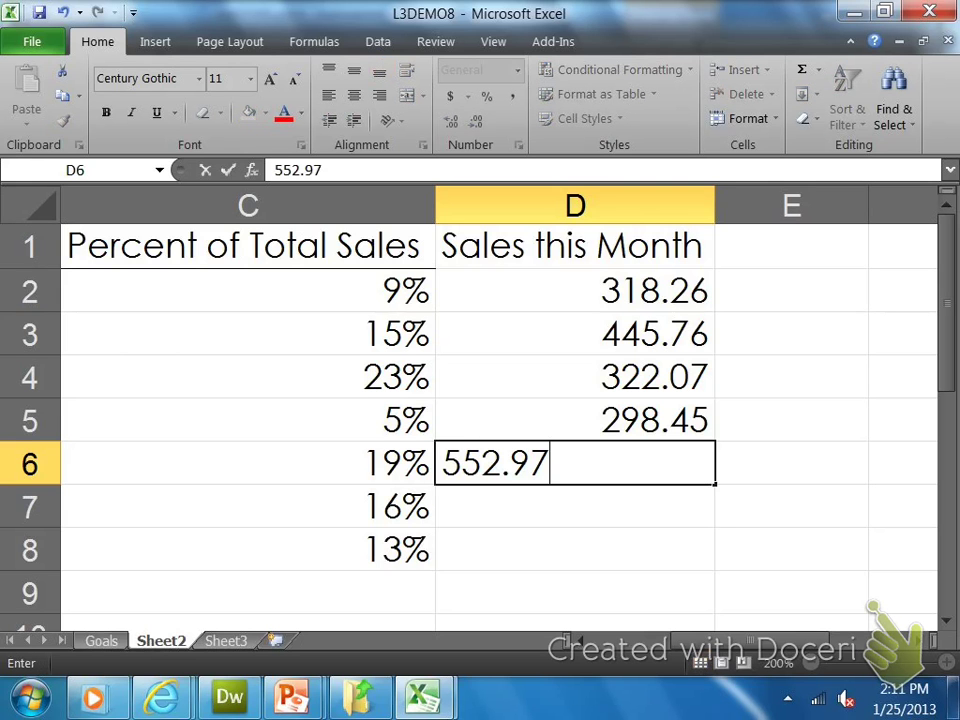
{"action": "key", "text": "Return"}
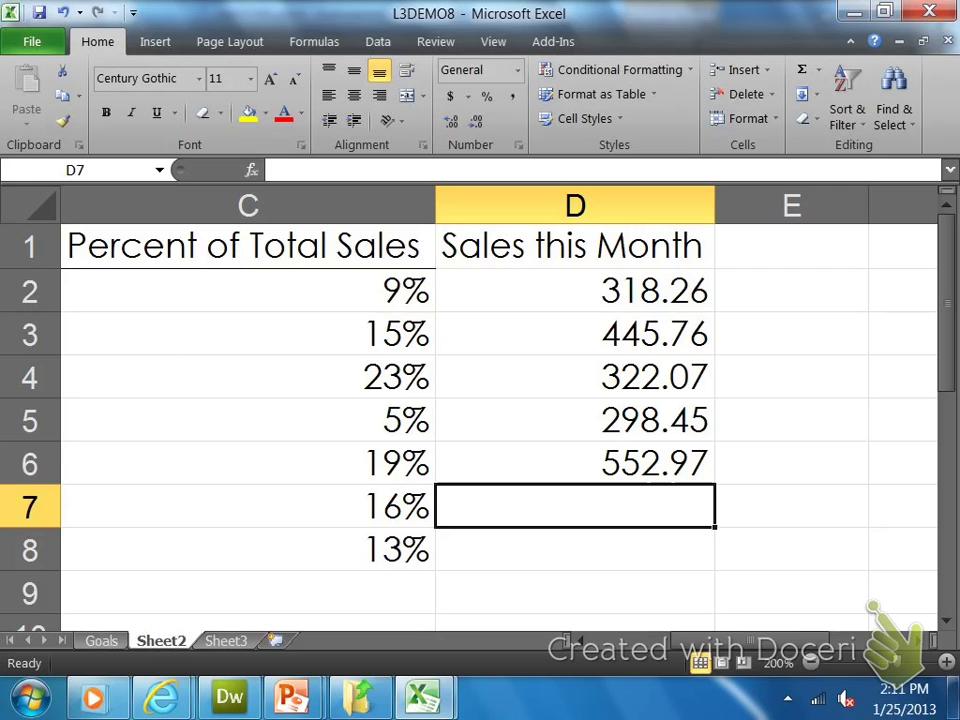
{"action": "type", "text": "20"}
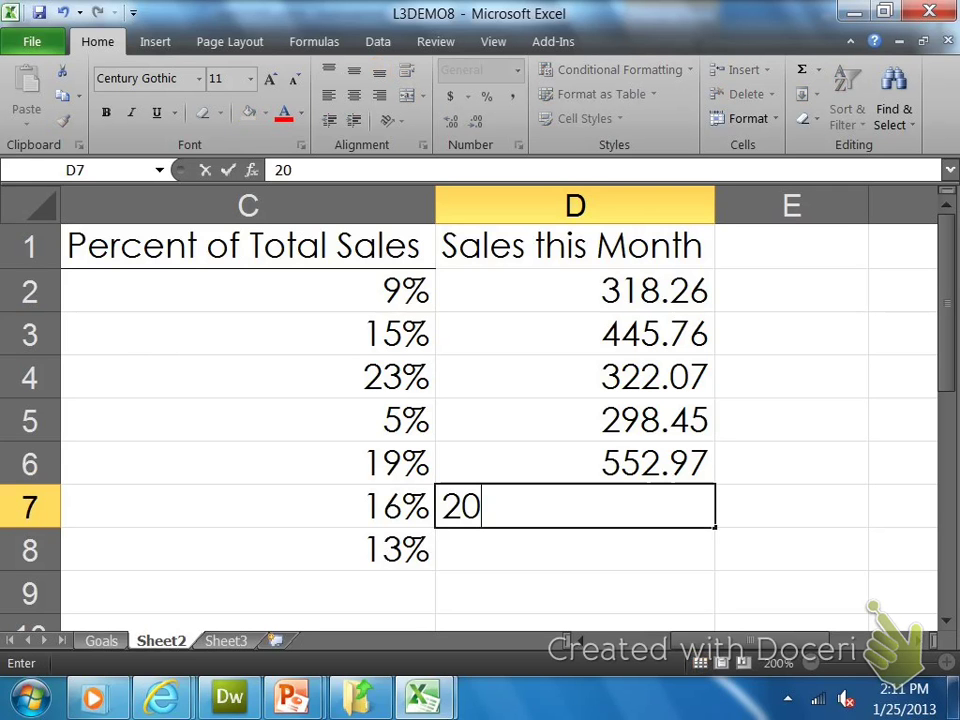
{"action": "type", "text": "6.89"}
{"action": "key", "text": "Return"}
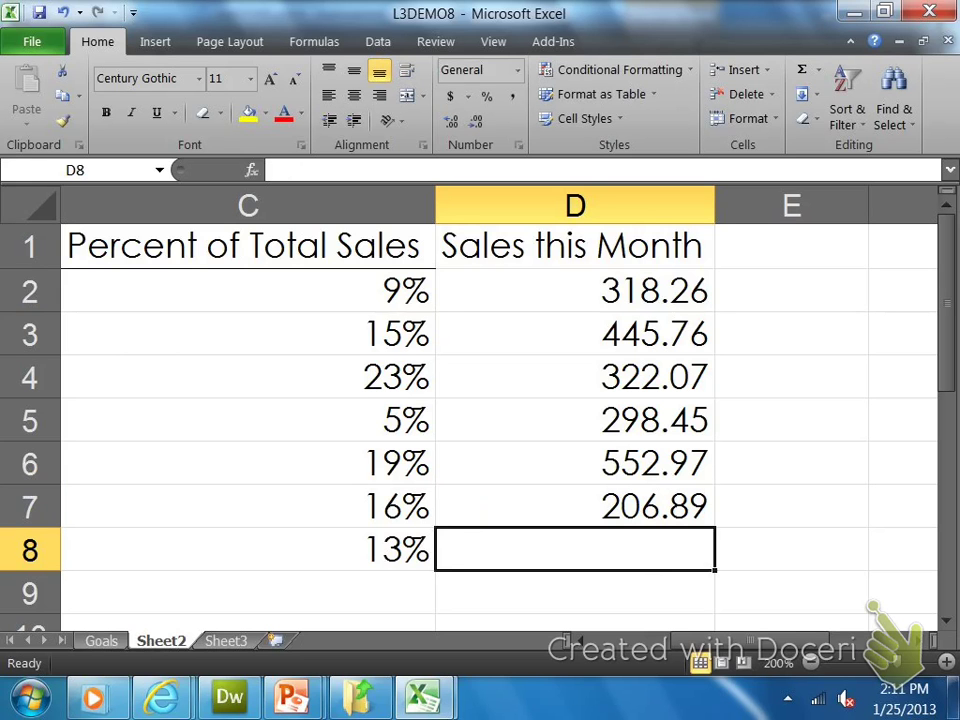
{"action": "type", "text": "315.22"}
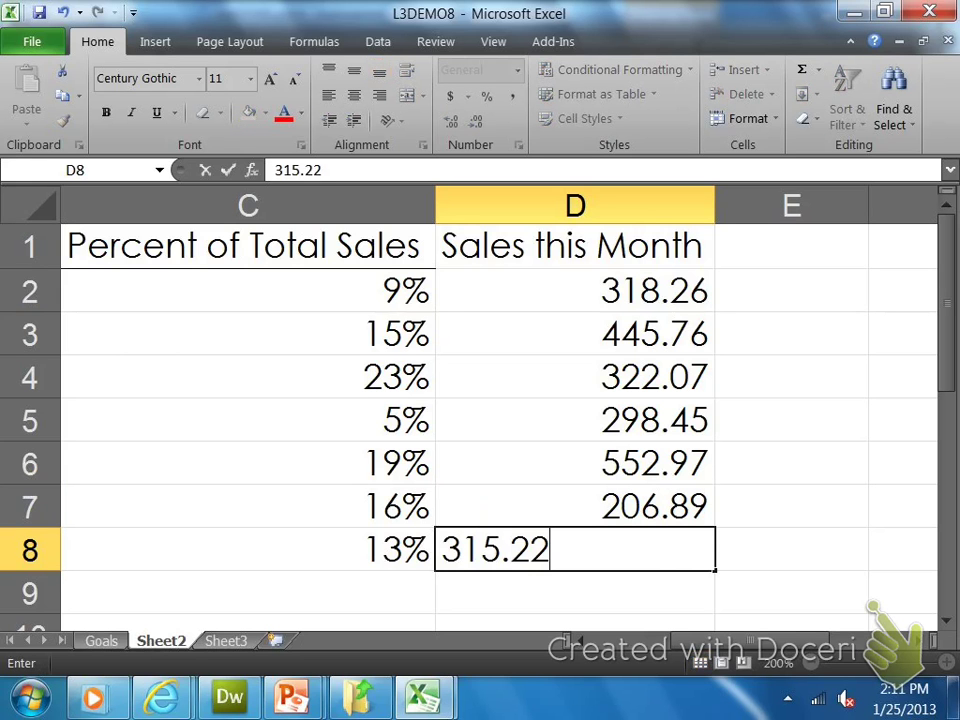
{"action": "key", "text": "Up"}
{"action": "key", "text": "Up"}
{"action": "key", "text": "Up"}
{"action": "key", "text": "Up"}
{"action": "key", "text": "Up"}
{"action": "key", "text": "Up"}
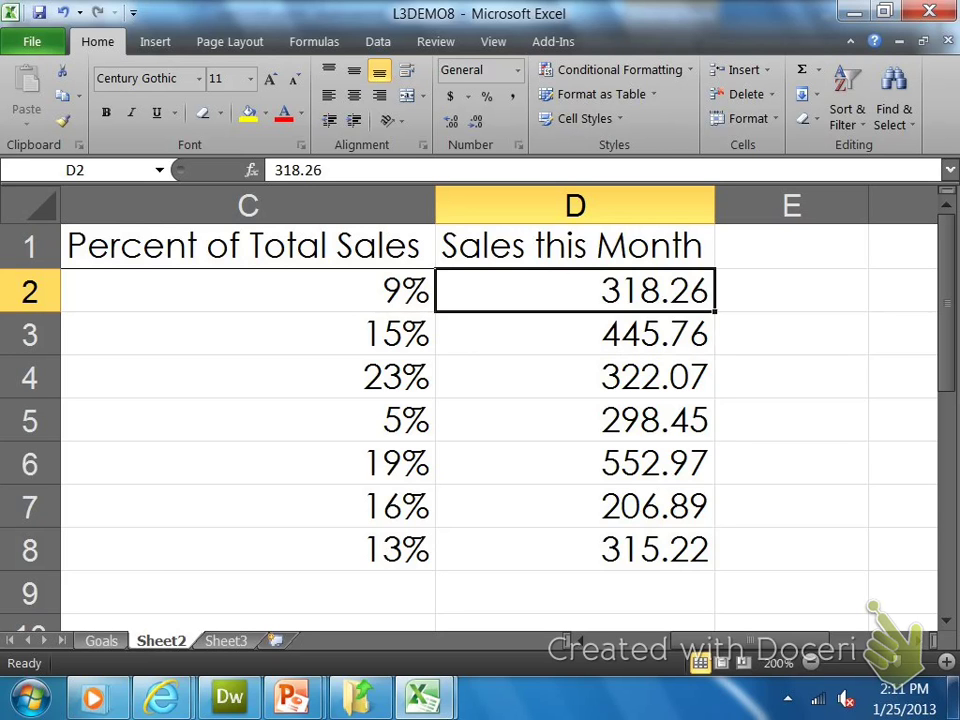
{"action": "left_click", "coordinate": [575, 334]}
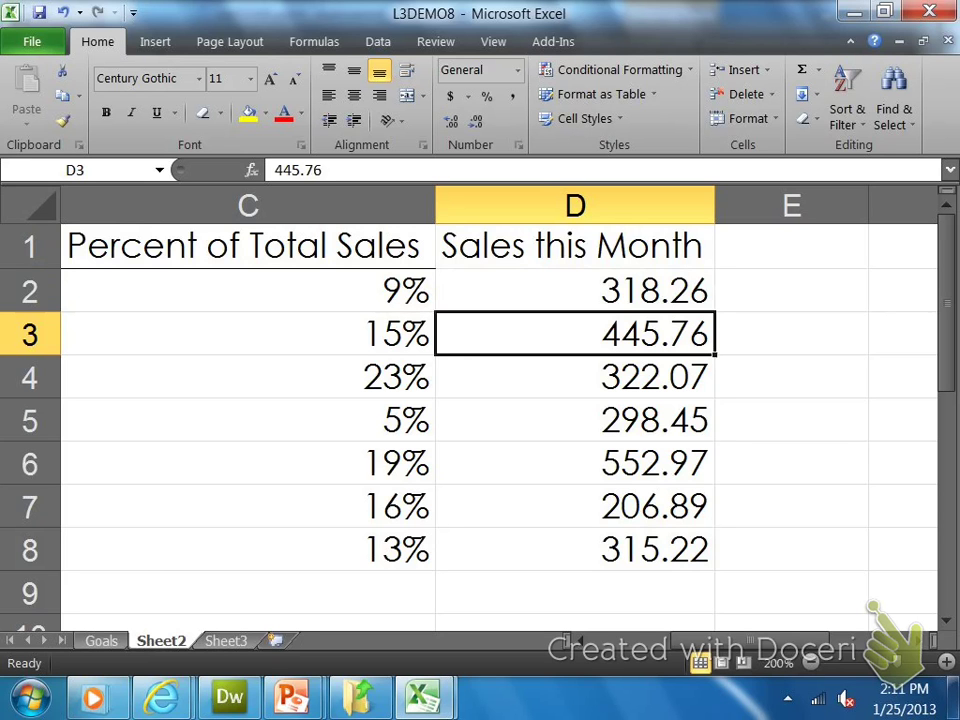
- Check the Sales this Month entries in D4 through D8 and bring the whole product table into view
{"action": "left_click", "coordinate": [575, 377]}
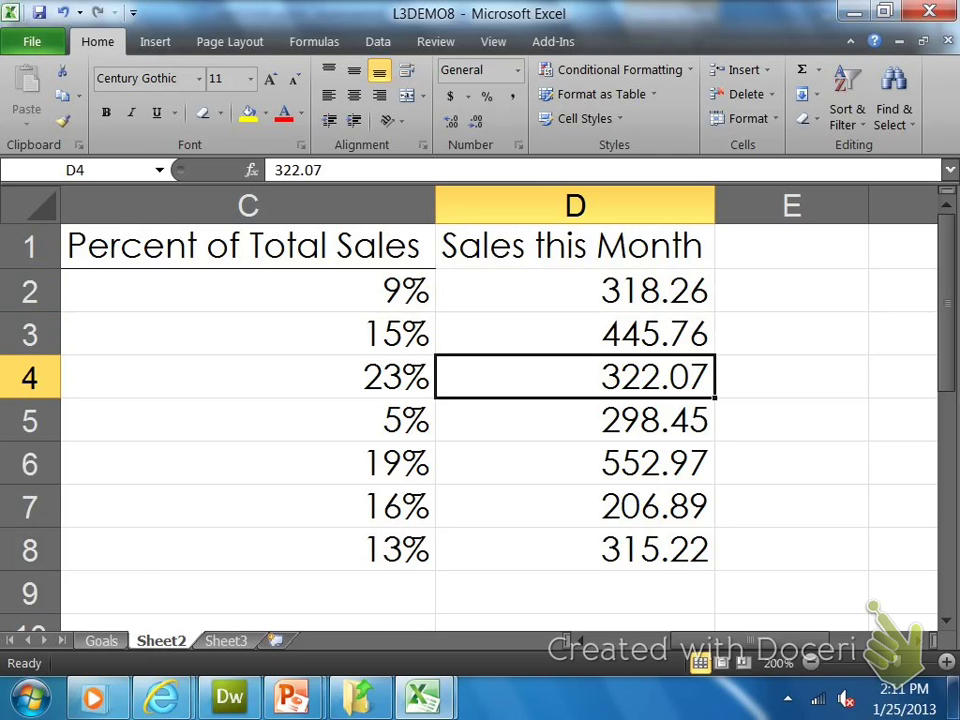
{"action": "left_click", "coordinate": [575, 420]}
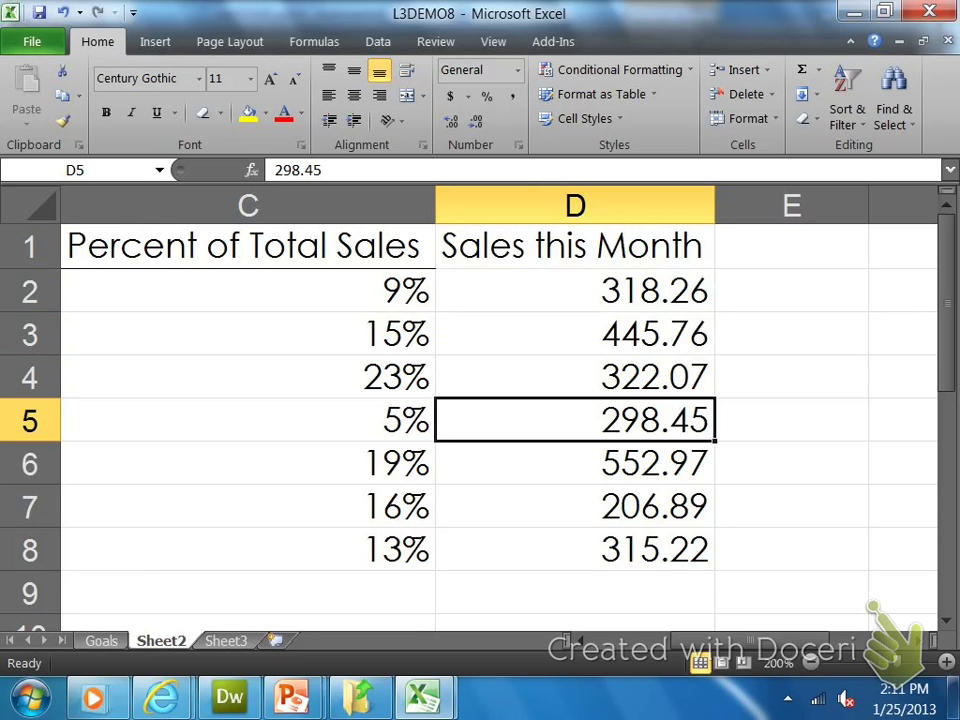
{"action": "left_click", "coordinate": [575, 463]}
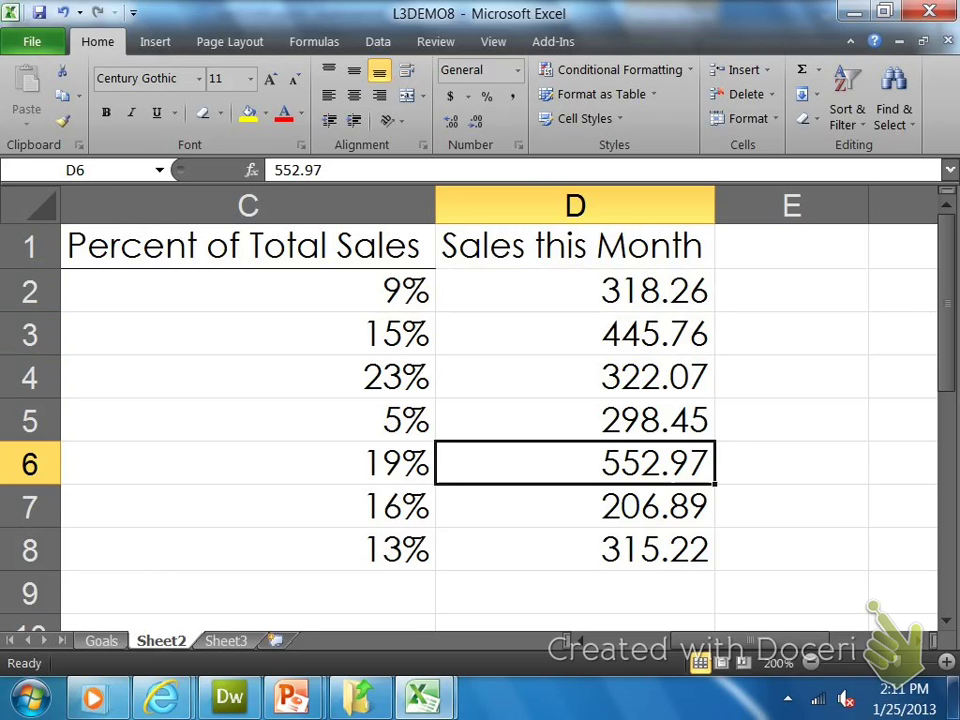
{"action": "left_click", "coordinate": [575, 506]}
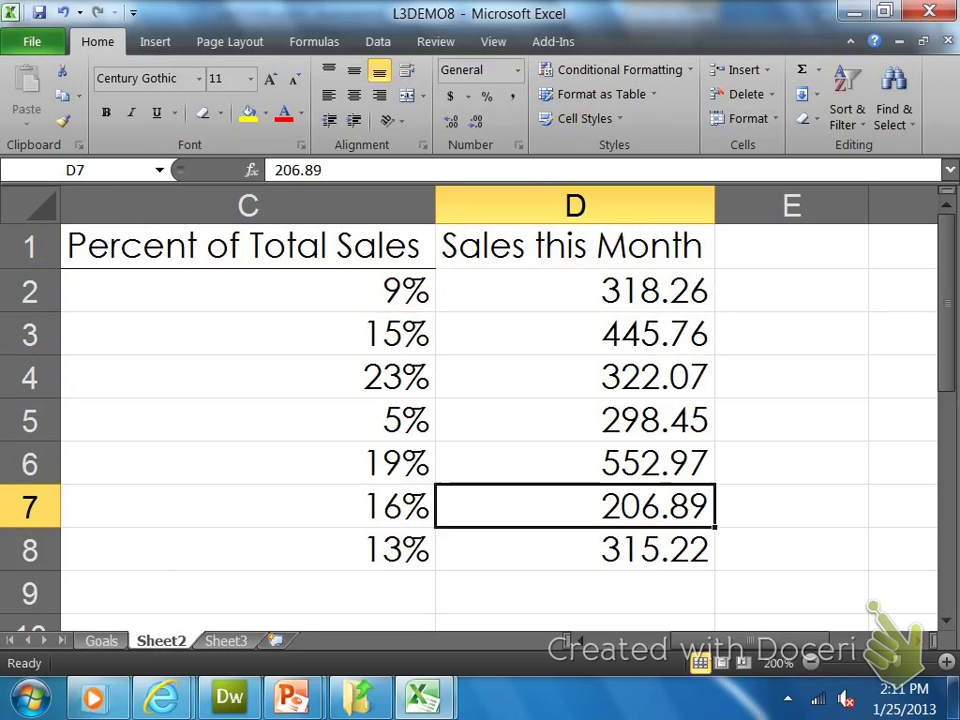
{"action": "left_click", "coordinate": [575, 549]}
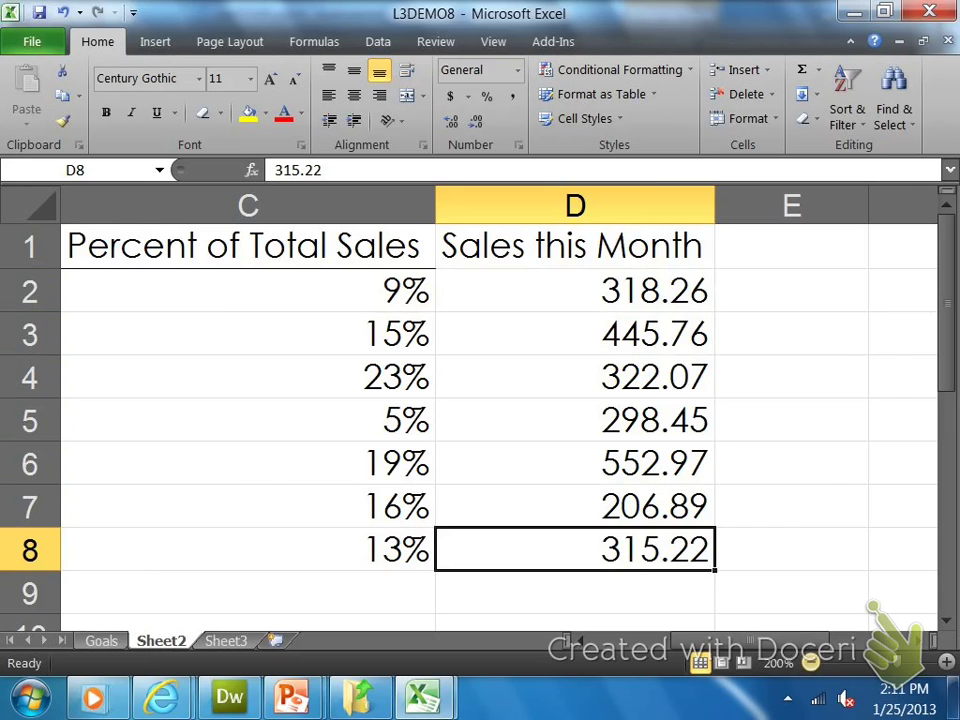
{"action": "left_click", "coordinate": [811, 660]}
{"action": "left_click", "coordinate": [811, 660]}
{"action": "left_click", "coordinate": [811, 660]}
{"action": "left_click", "coordinate": [811, 660]}
{"action": "left_click", "coordinate": [811, 660]}
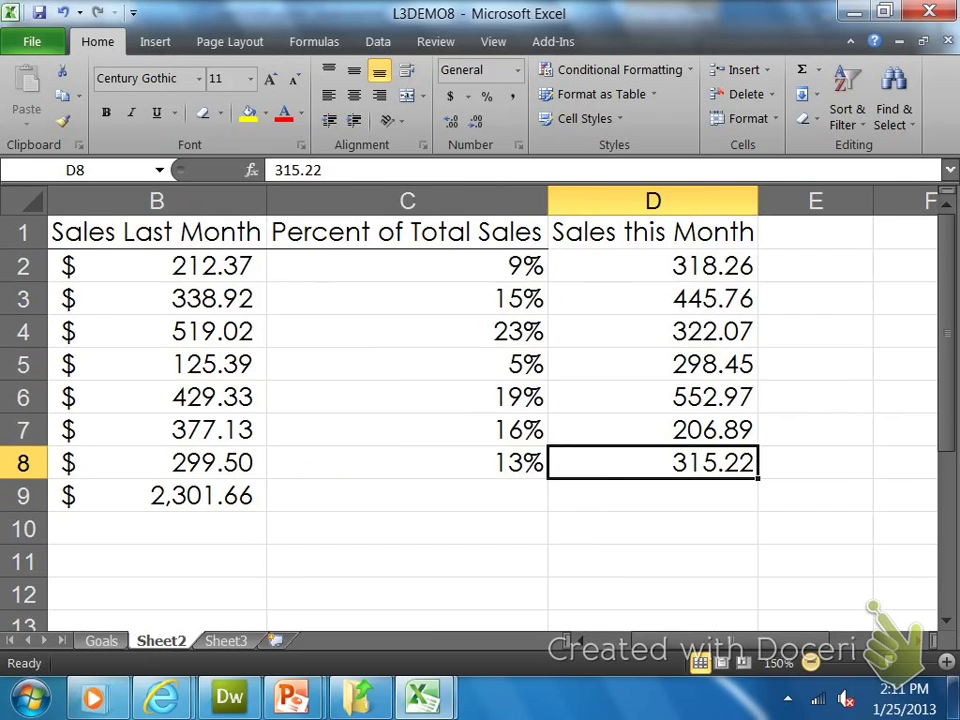
{"action": "left_click", "coordinate": [811, 660]}
{"action": "left_click", "coordinate": [811, 660]}
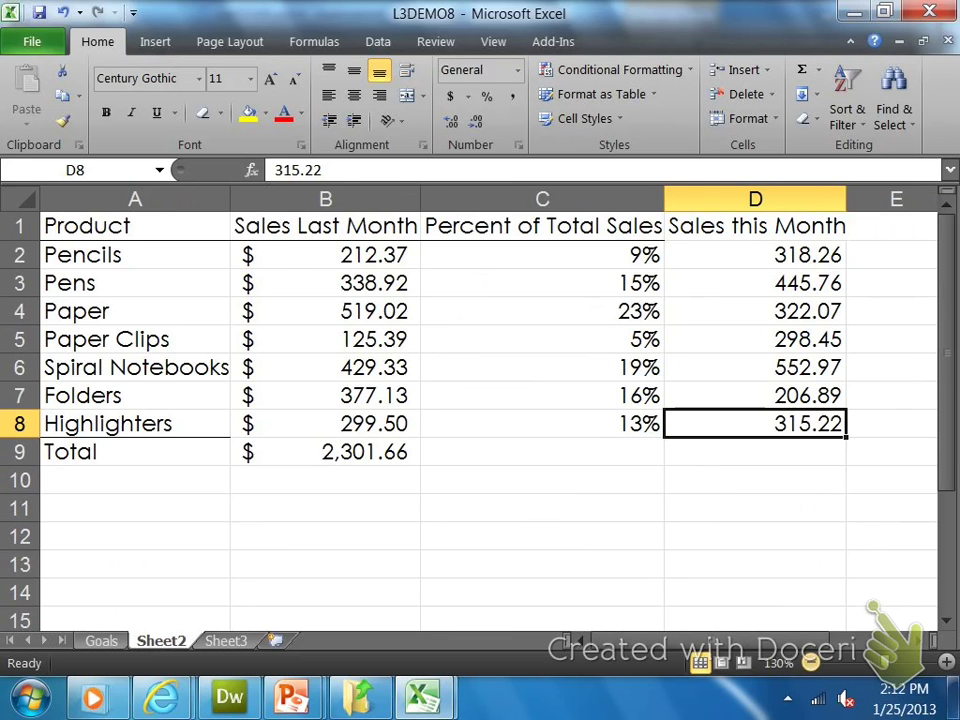
- Hide column C, Percent of Total Sales
{"action": "left_click", "coordinate": [542, 199]}
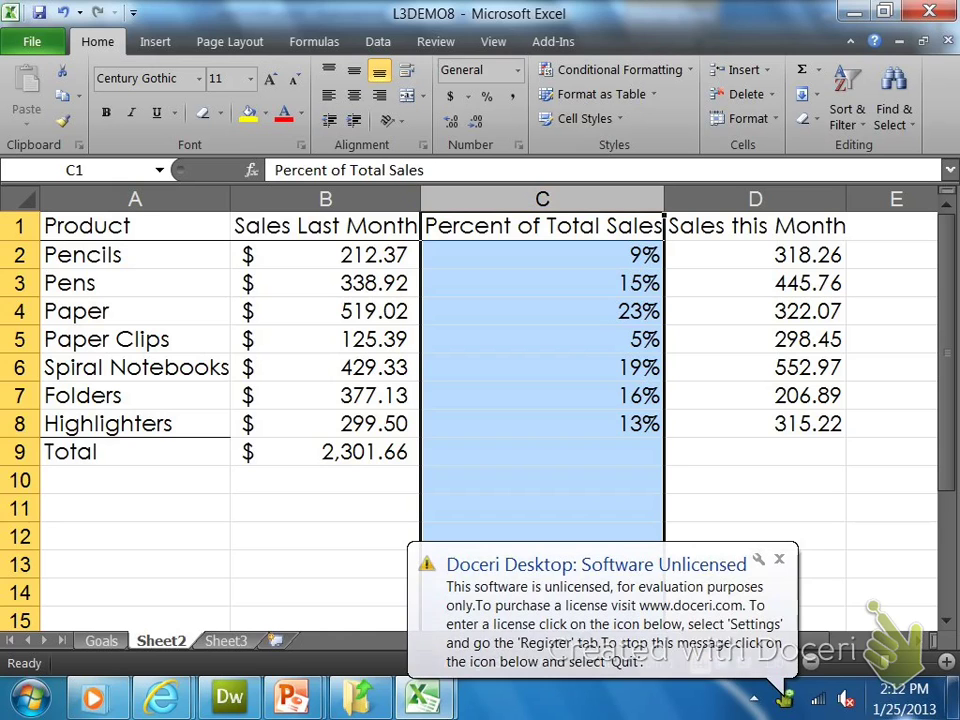
{"action": "left_click", "coordinate": [779, 559]}
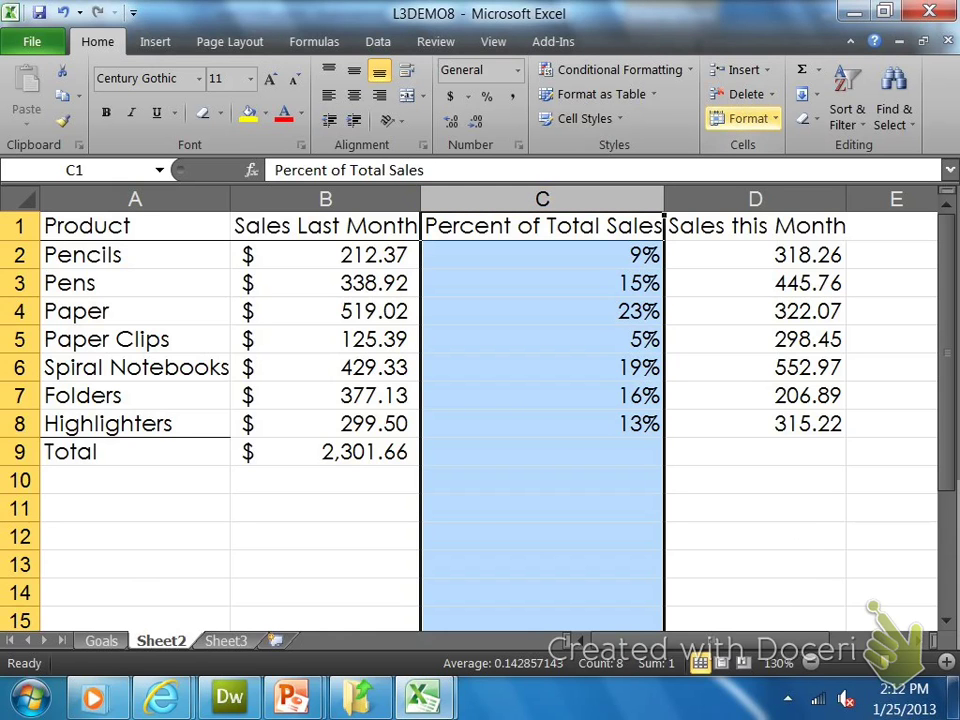
{"action": "left_click", "coordinate": [748, 118]}
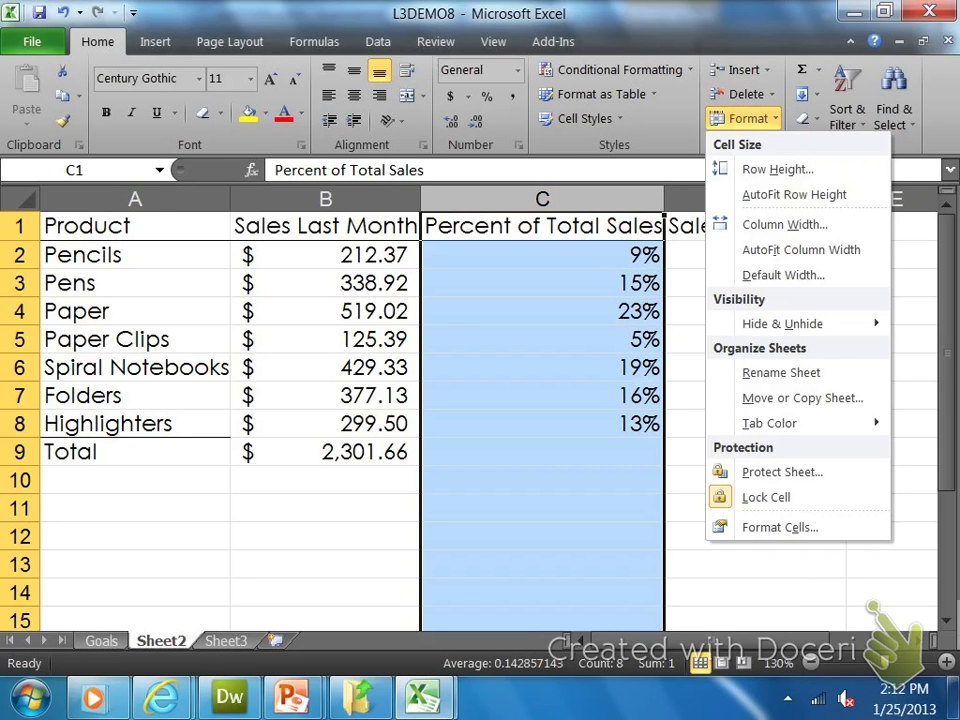
{"action": "mouse_move", "coordinate": [782, 323]}
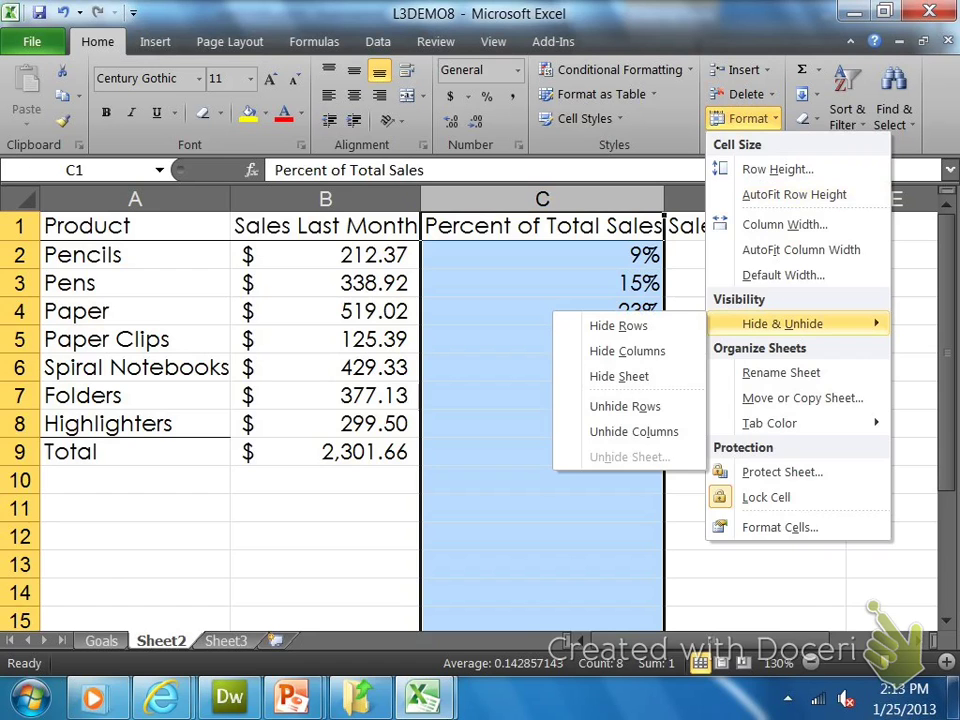
{"action": "left_click", "coordinate": [627, 351]}
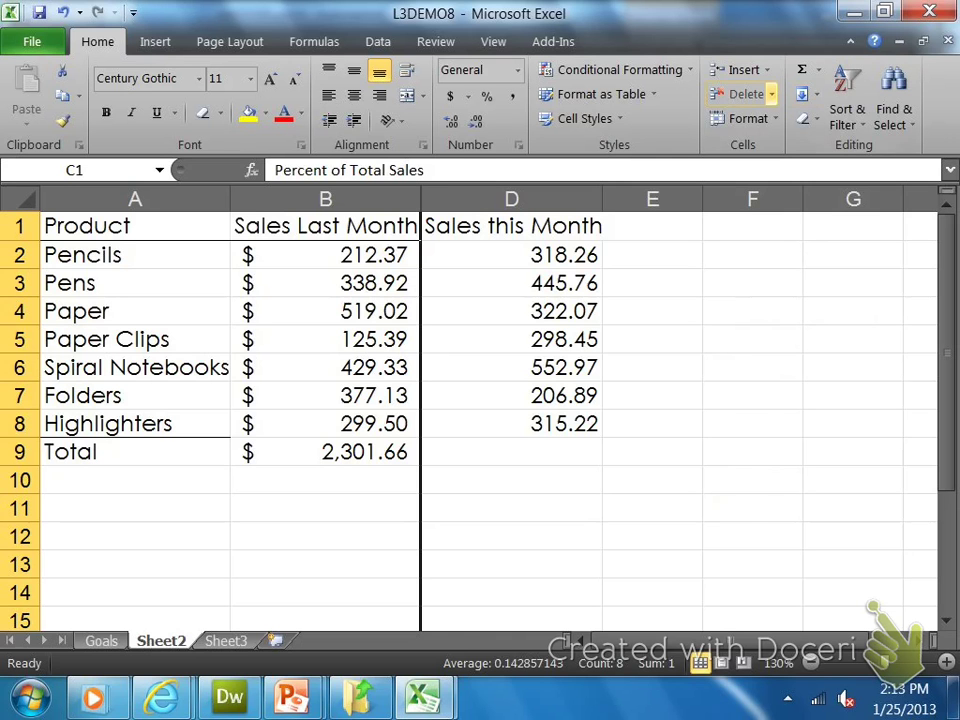
- Unhide the Percent of Total Sales column between columns B and D
{"action": "left_click", "coordinate": [748, 118]}
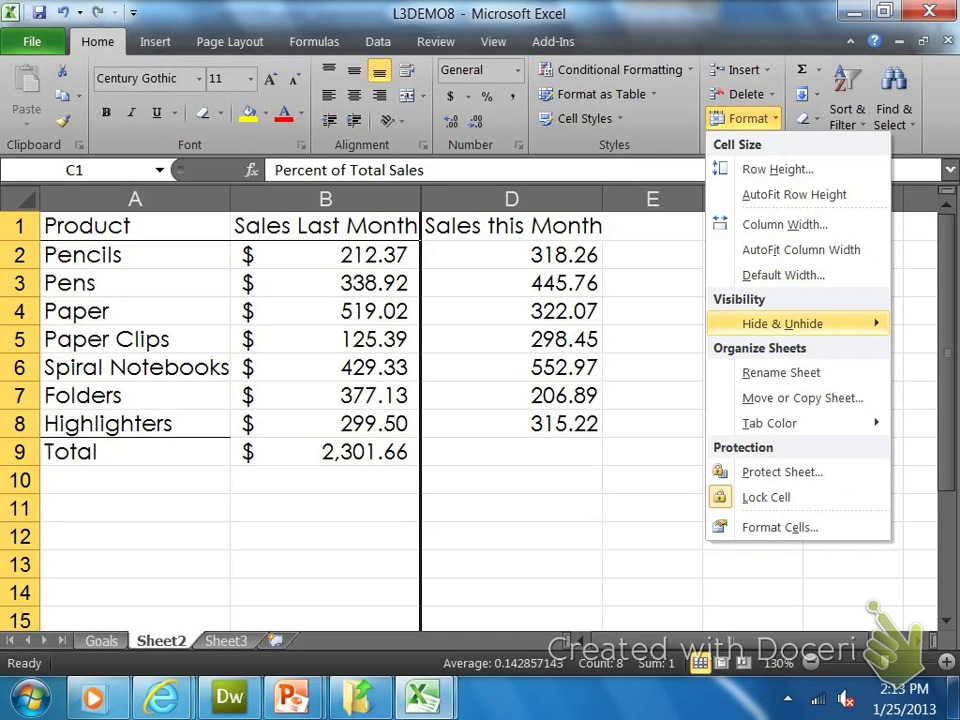
{"action": "mouse_move", "coordinate": [782, 323]}
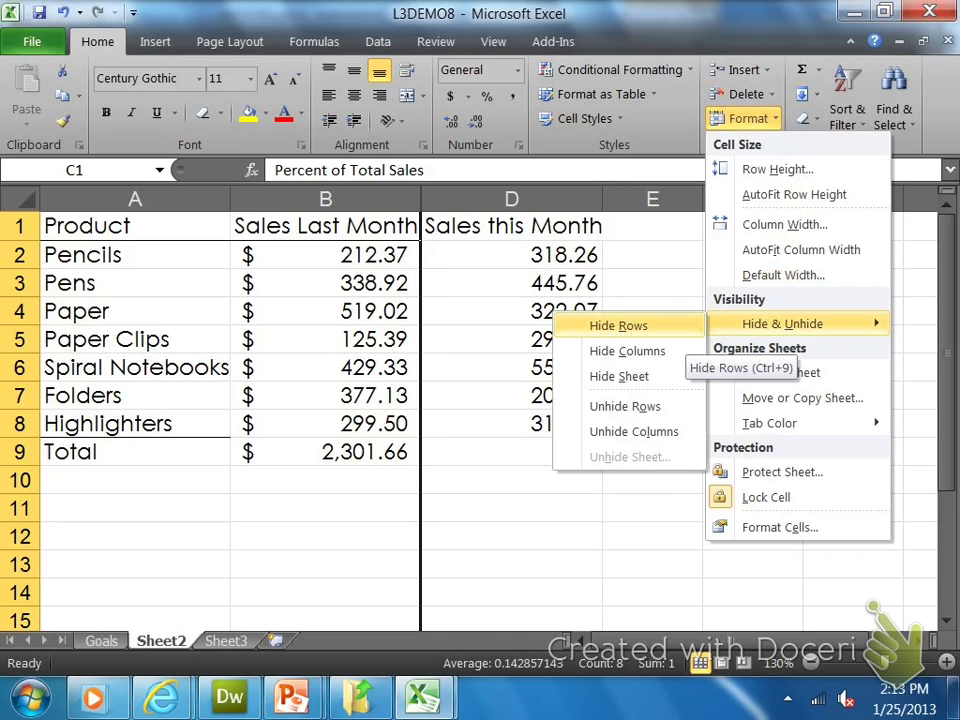
{"action": "left_click", "coordinate": [630, 431]}
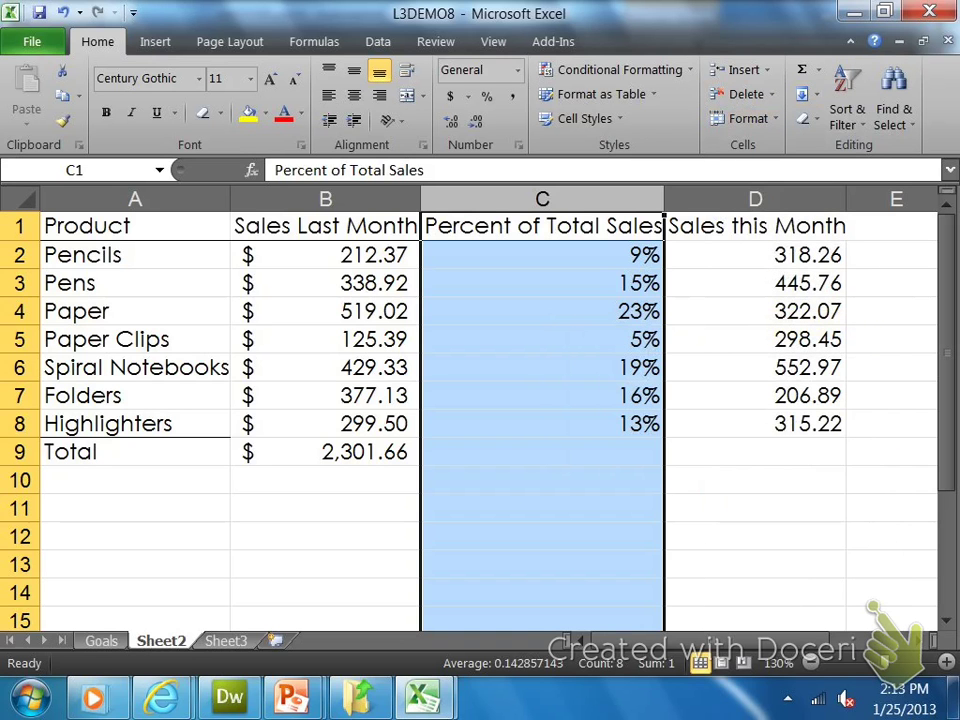
{"action": "left_click", "coordinate": [755, 480]}
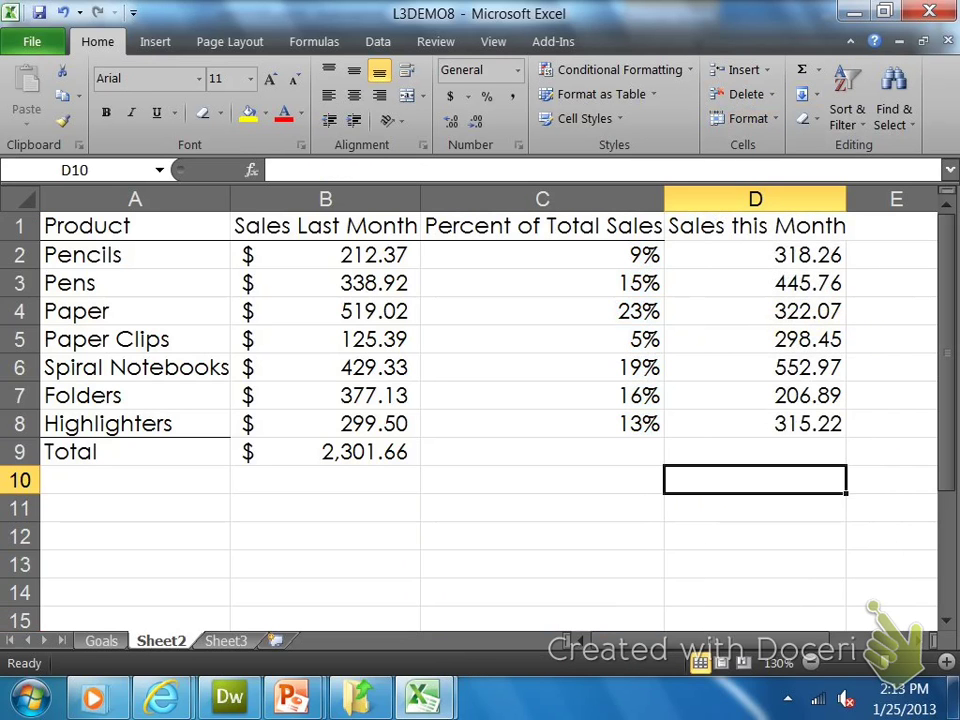
- Undo the unhiding of column C and unhide the column once more
{"action": "key", "text": "ctrl+z"}
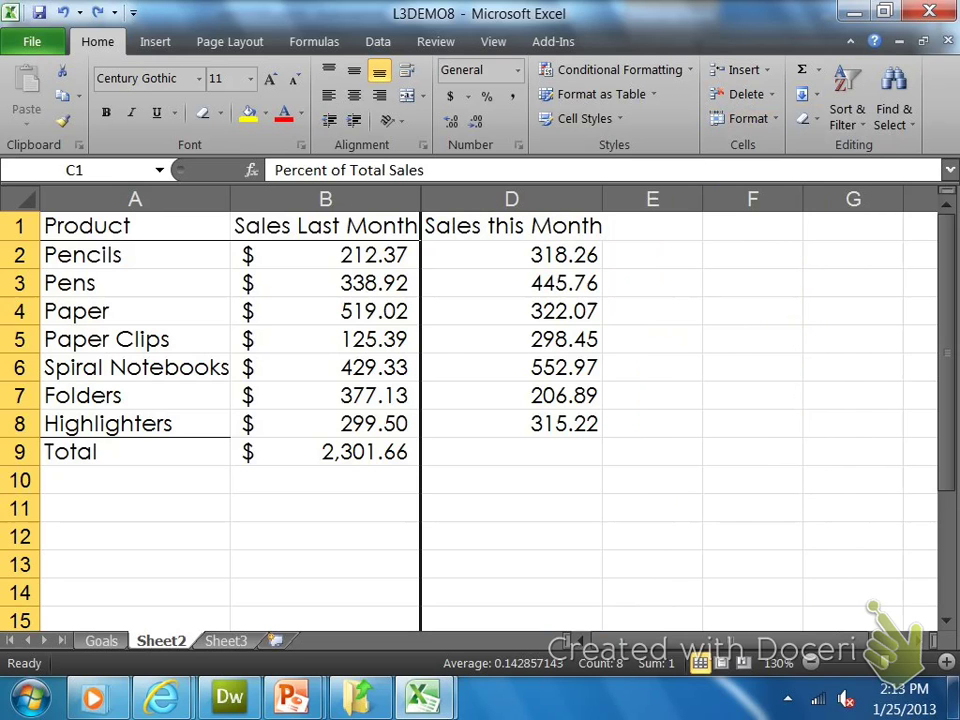
{"action": "left_click", "coordinate": [748, 118]}
{"action": "mouse_move", "coordinate": [782, 323]}
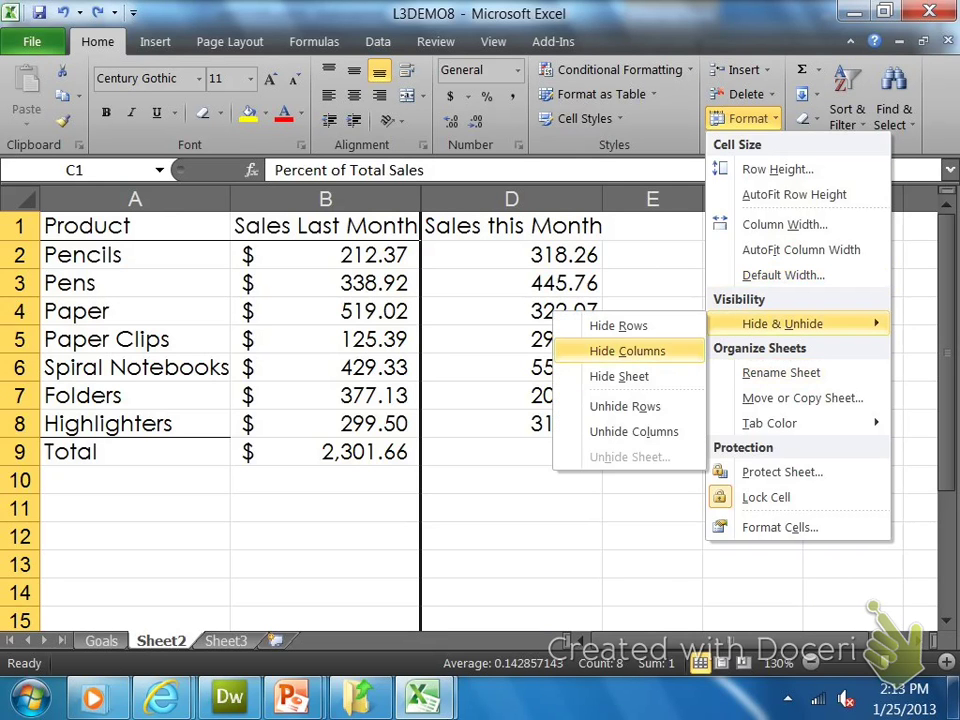
{"action": "left_click", "coordinate": [633, 431]}
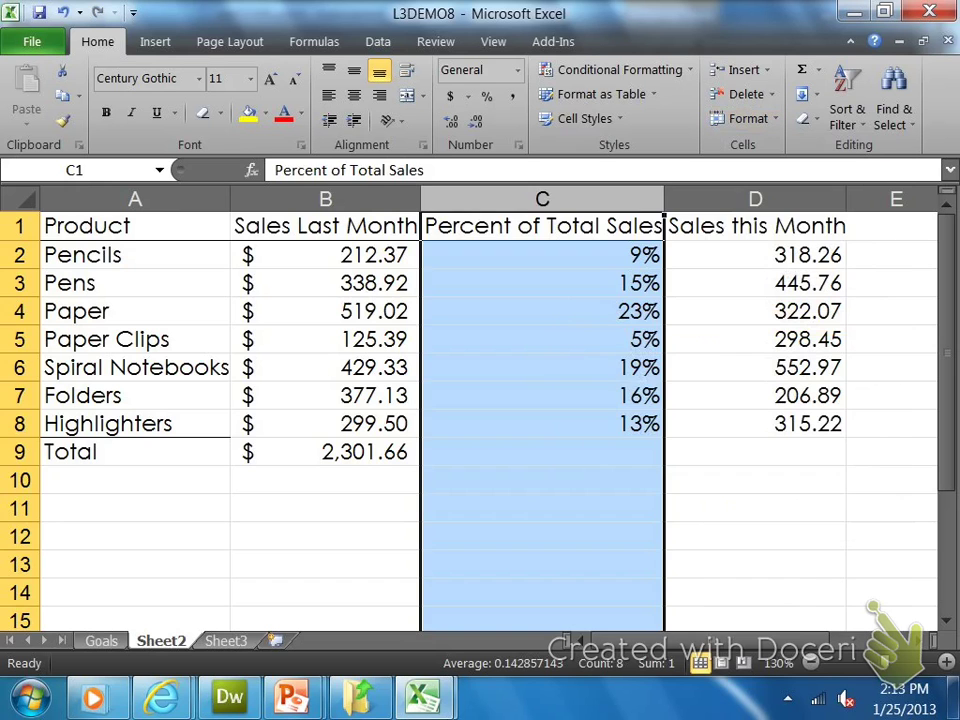
{"action": "left_click", "coordinate": [755, 452]}
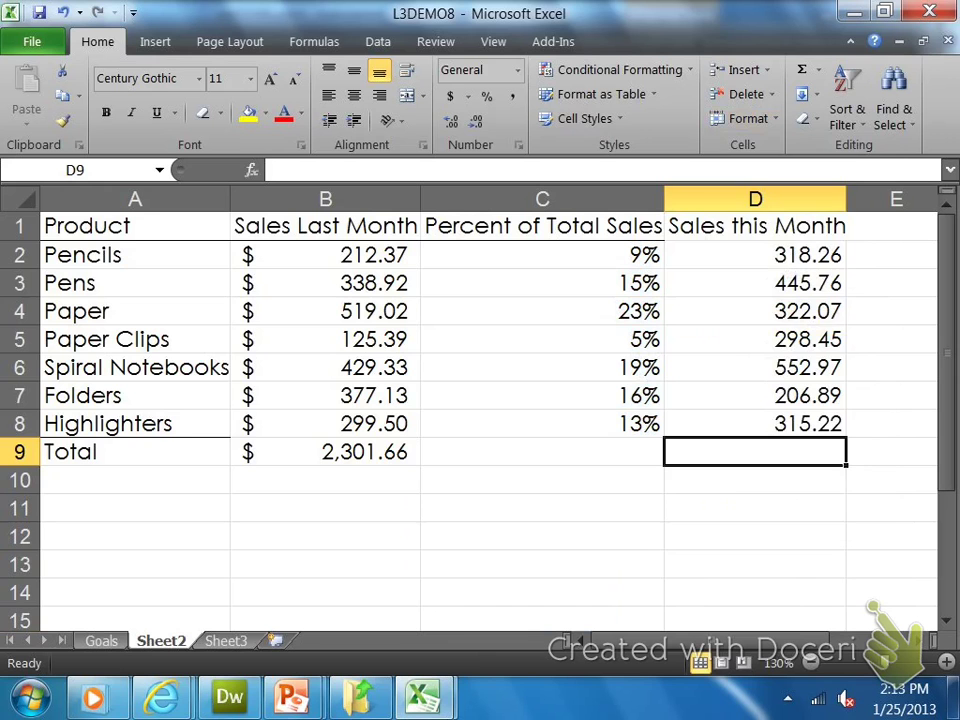
{"action": "left_click", "coordinate": [743, 118]}
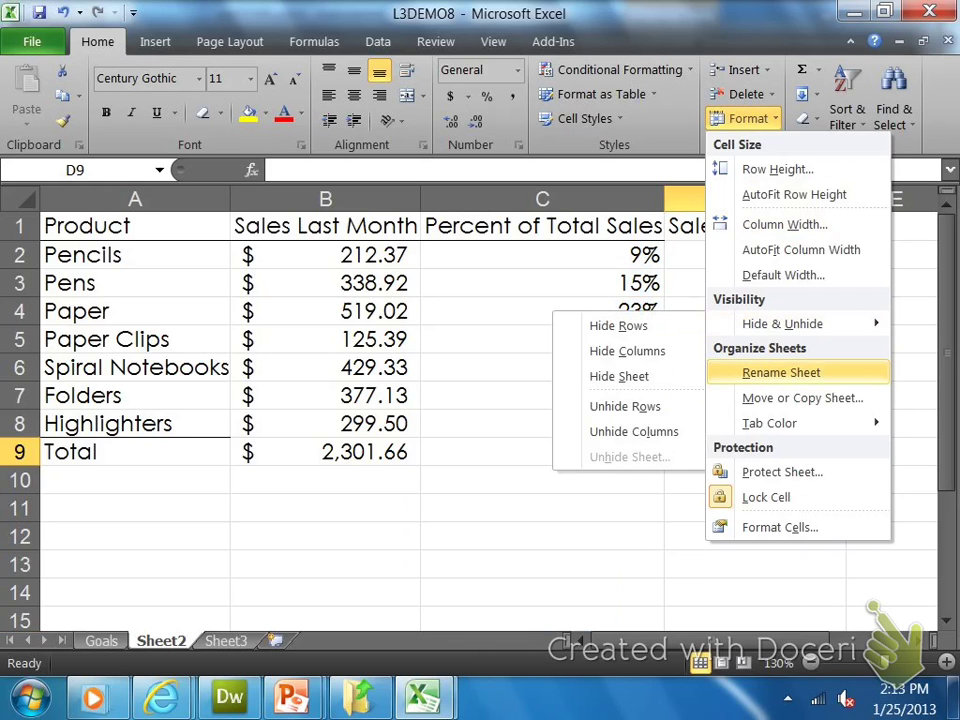
{"action": "left_click", "coordinate": [781, 372]}
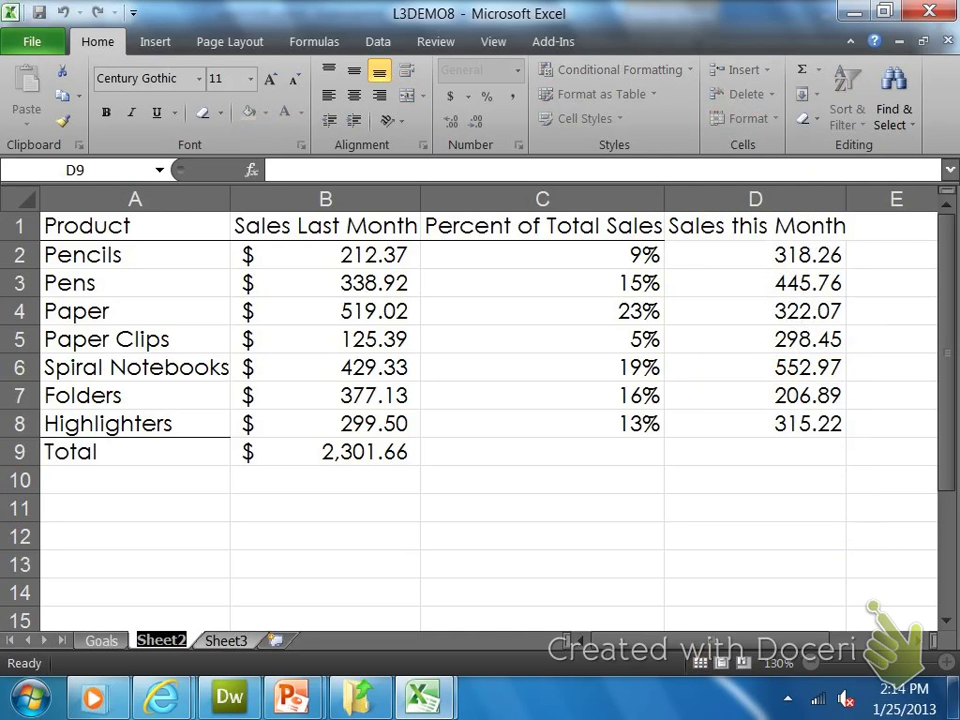
{"action": "left_click", "coordinate": [325, 508]}
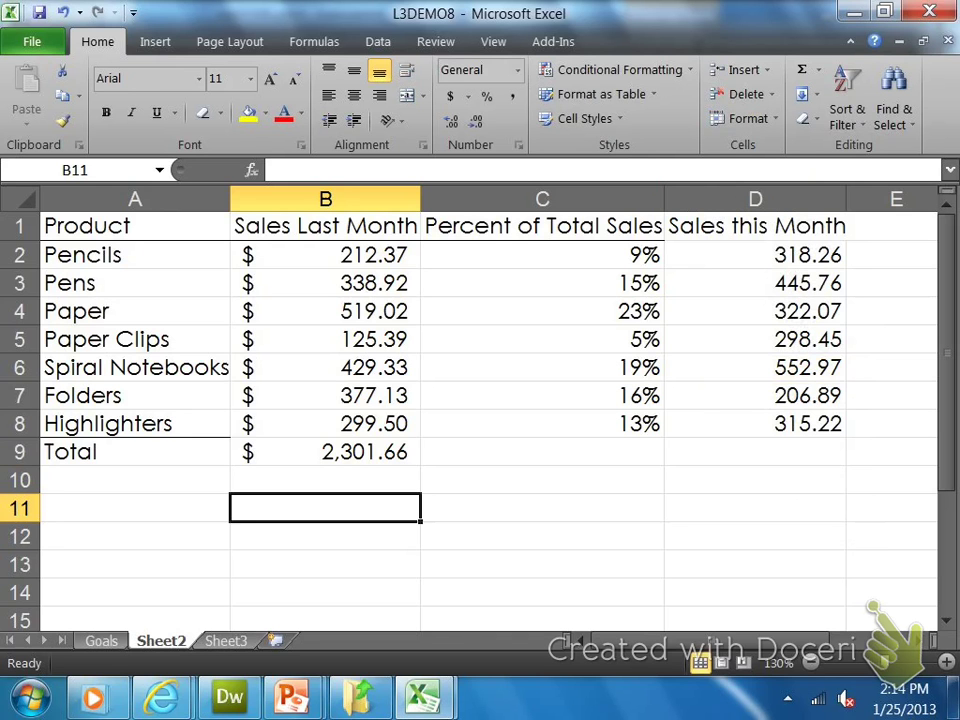
- Center the percentages in C2 through C8
{"action": "left_click_drag", "start_coordinate": [542, 255], "coordinate": [542, 423]}
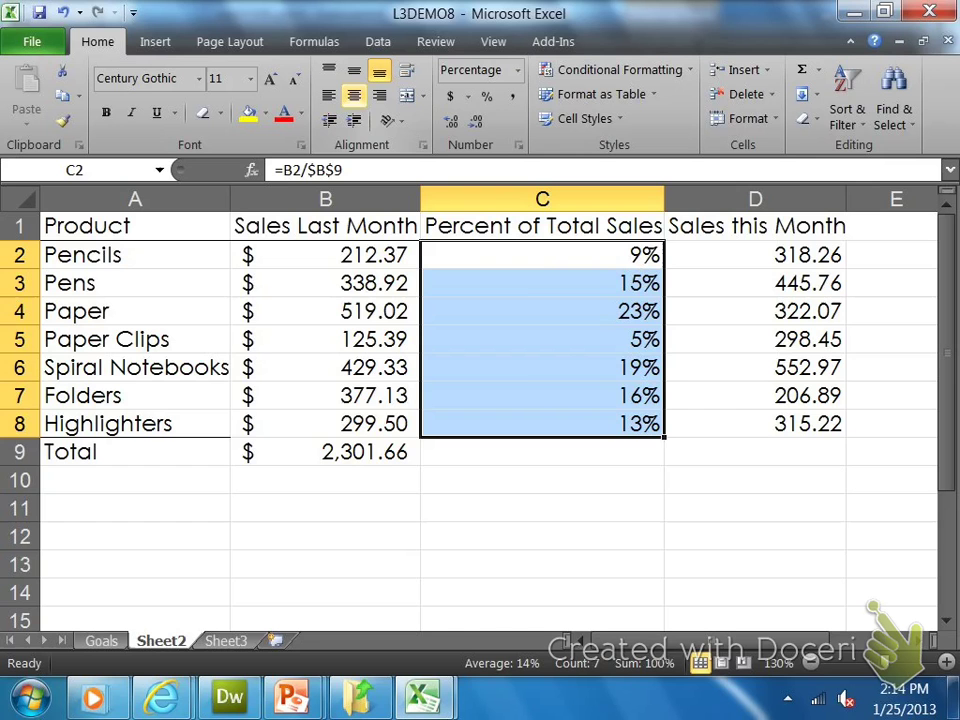
{"action": "left_click", "coordinate": [354, 95]}
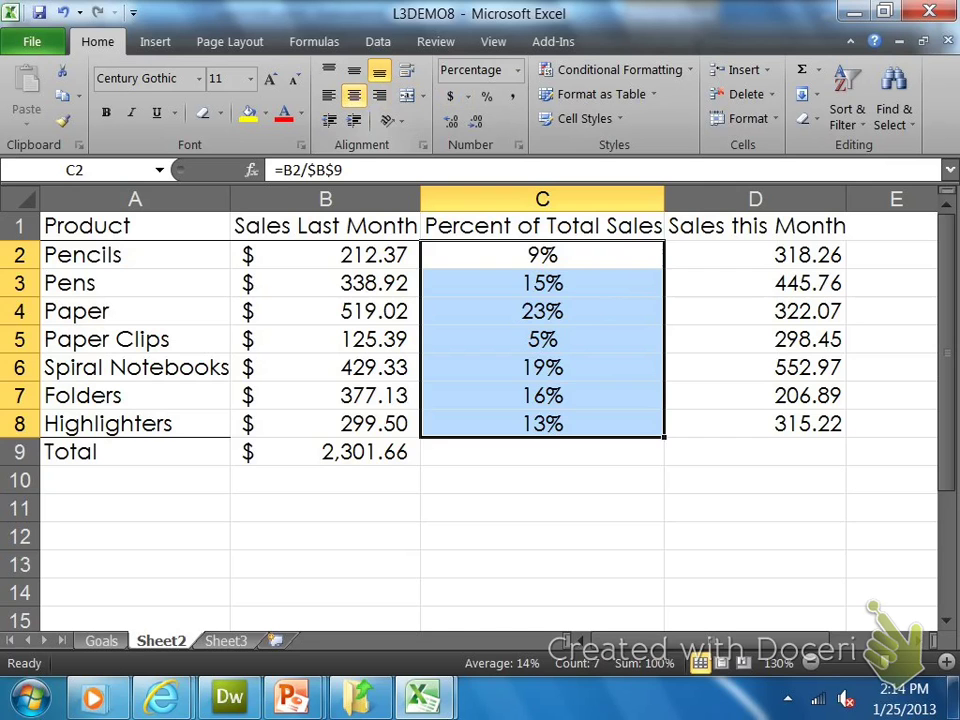
{"action": "left_click", "coordinate": [542, 367]}
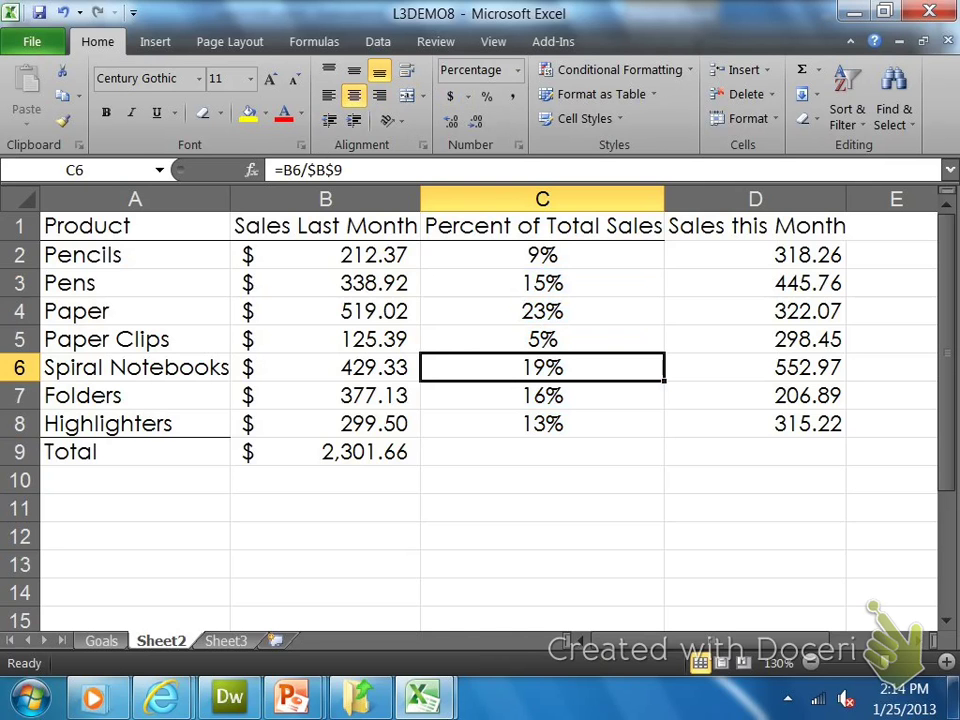
- Rename the Sheet2 worksheet to Supplies and save the workbook
{"action": "double_click", "coordinate": [161, 640]}
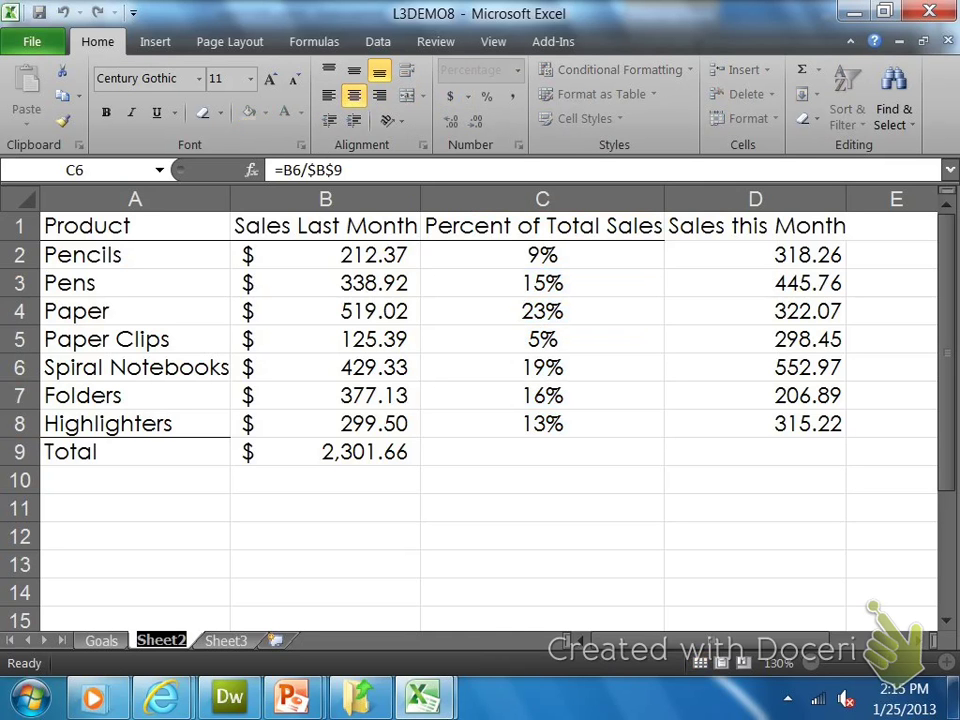
{"action": "type", "text": "Supple"}
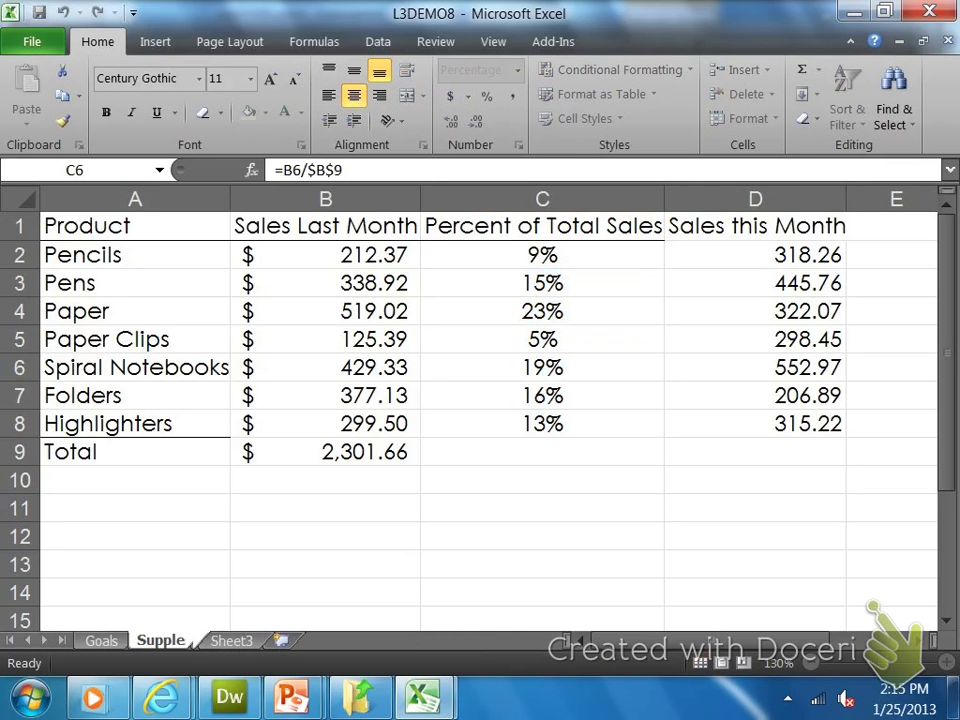
{"action": "type", "text": "s"}
{"action": "left_click", "coordinate": [135, 619]}
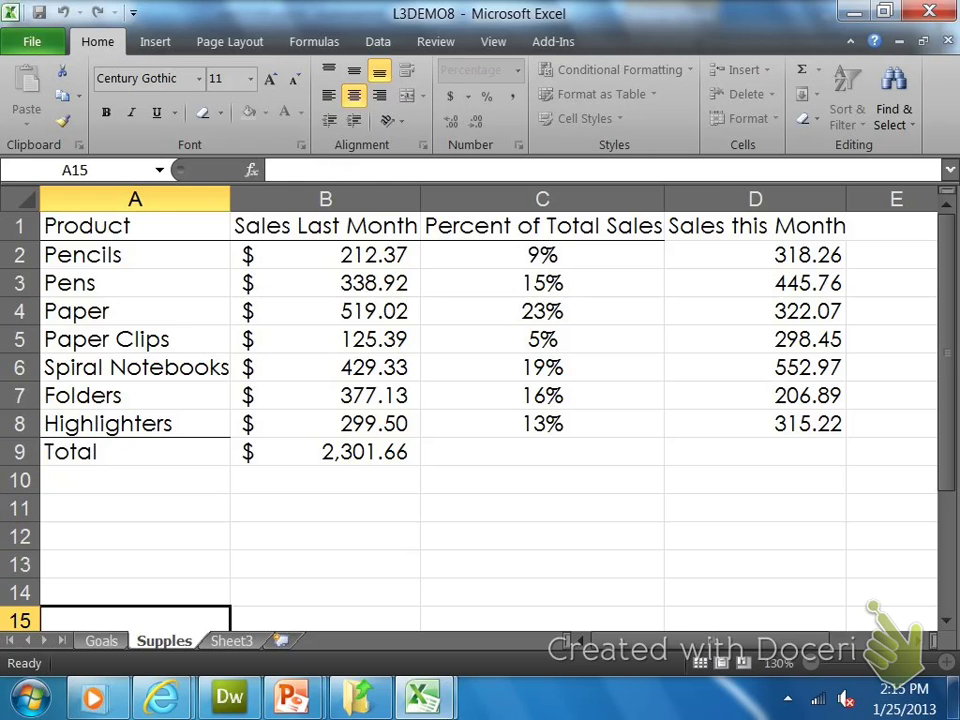
{"action": "double_click", "coordinate": [164, 640]}
{"action": "left_click", "coordinate": [191, 640]}
{"action": "key", "text": "BackSpace"}
{"action": "key", "text": "BackSpace"}
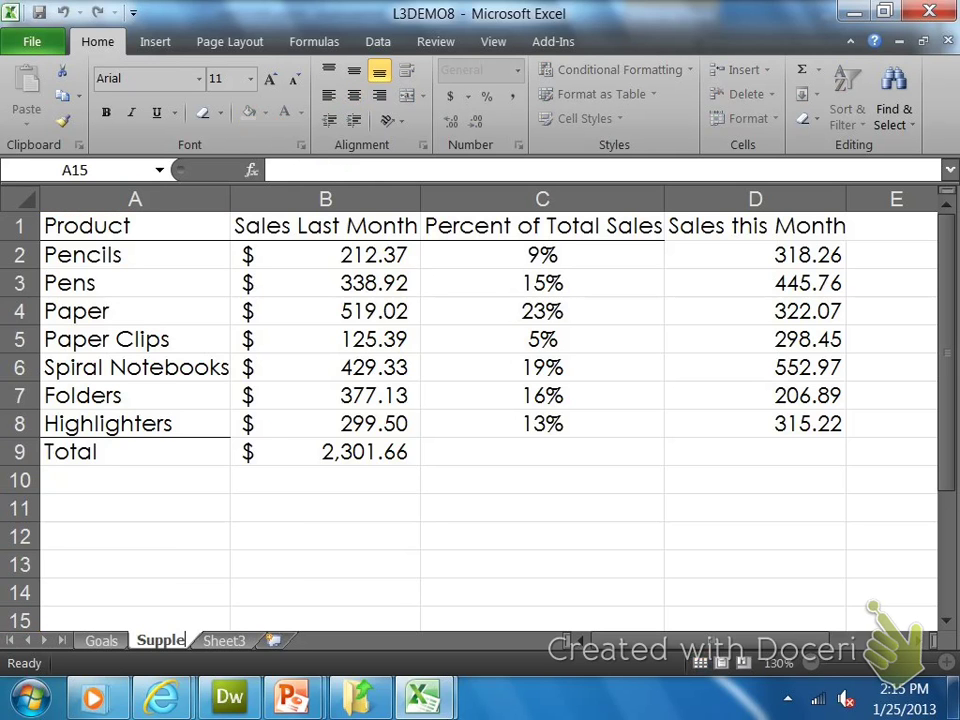
{"action": "type", "text": "ies"}
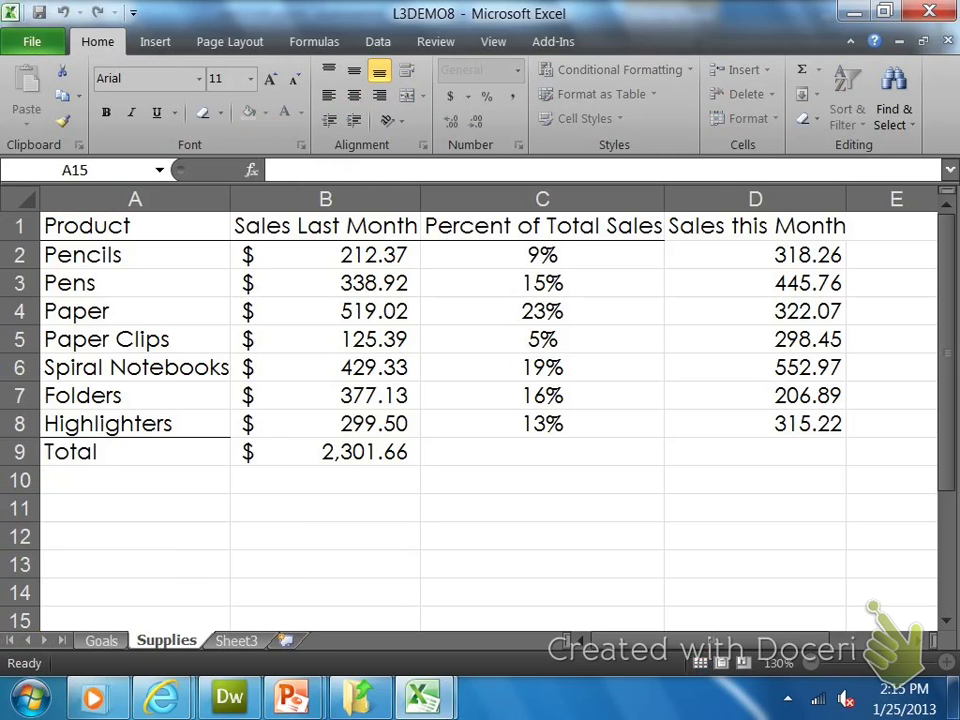
{"action": "key", "text": "Return"}
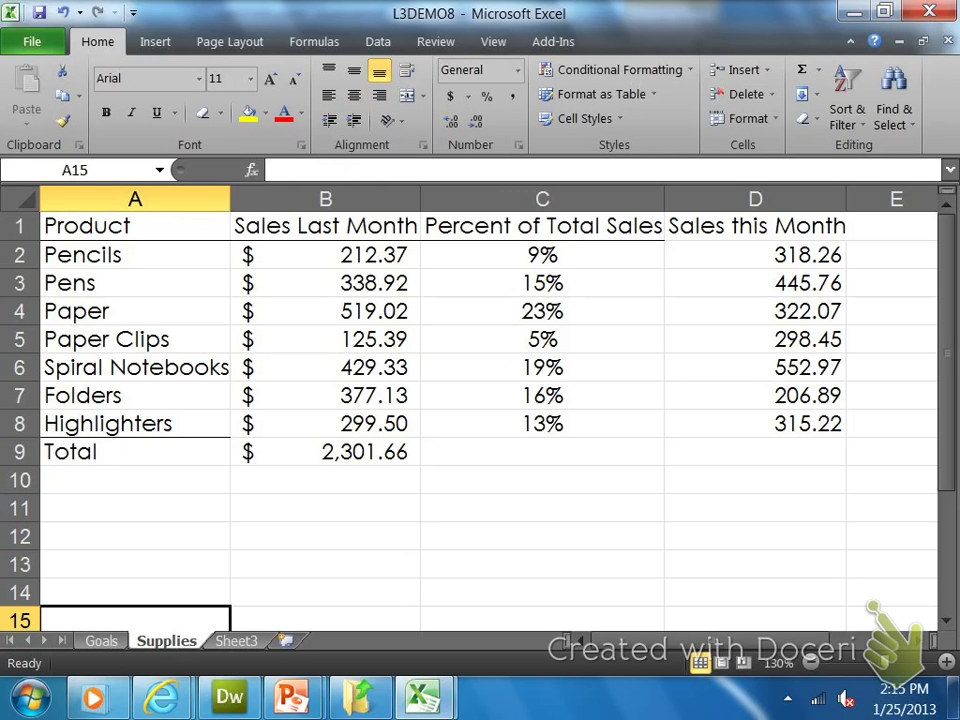
{"action": "key", "text": "ctrl+s"}
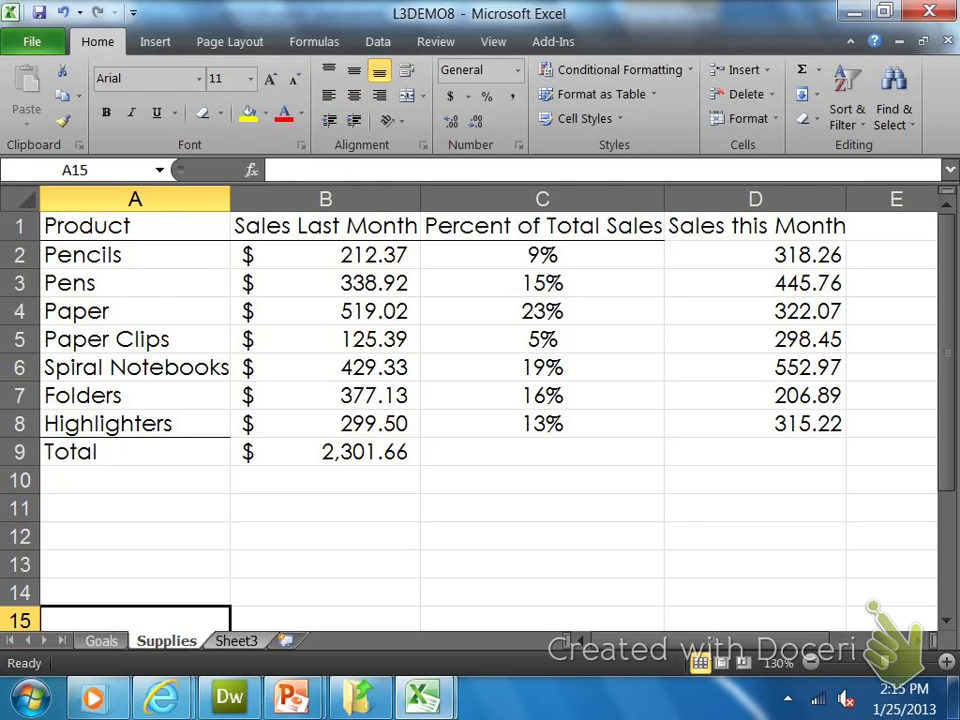
- Rename the Sheet3 worksheet to Computers
{"action": "key", "text": "ctrl+Page_Down"}
{"action": "right_click", "coordinate": [236, 640]}
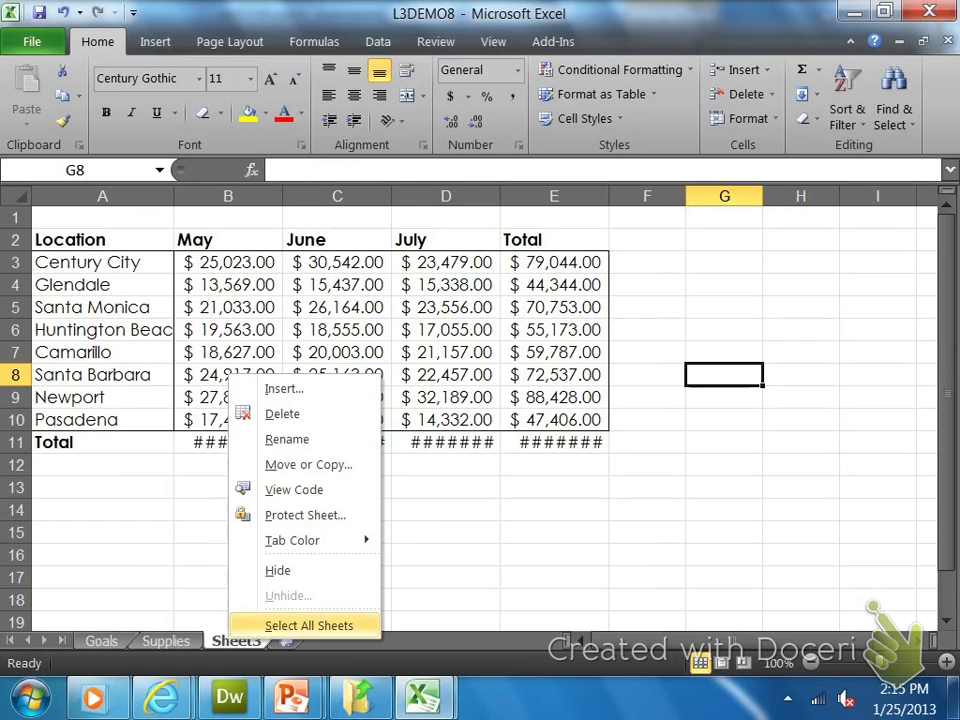
{"action": "left_click", "coordinate": [285, 437]}
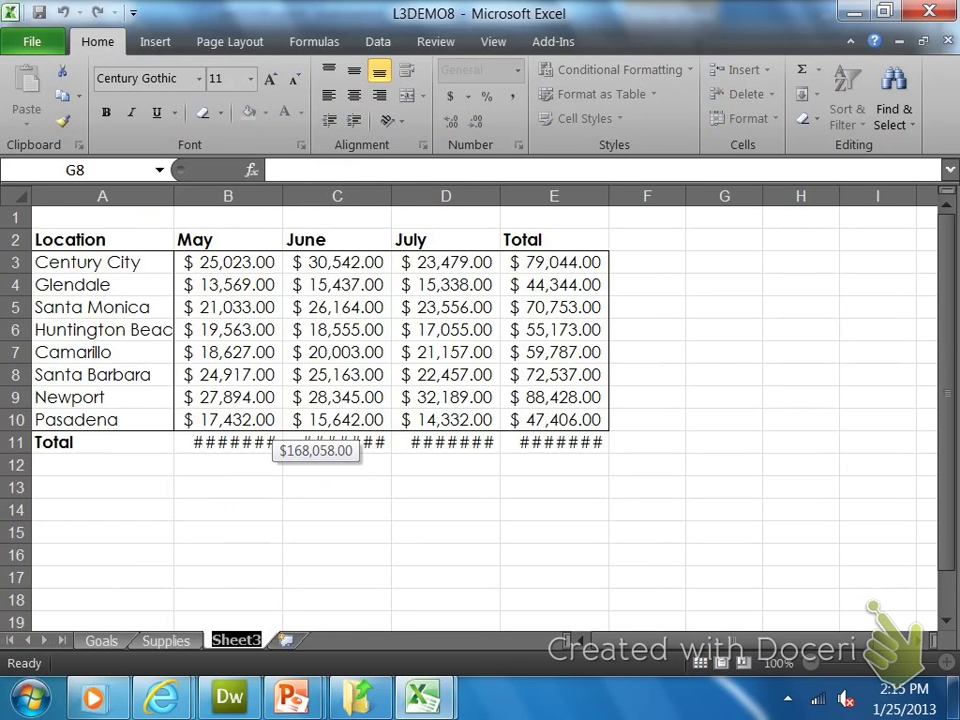
{"action": "type", "text": "Computers"}
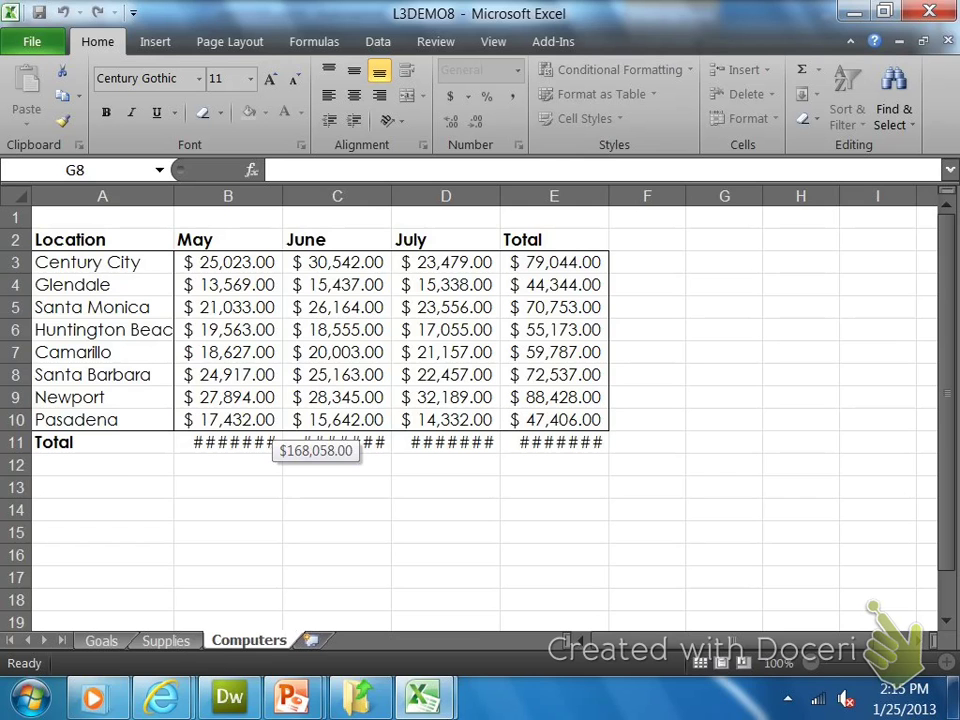
{"action": "left_click", "coordinate": [337, 487]}
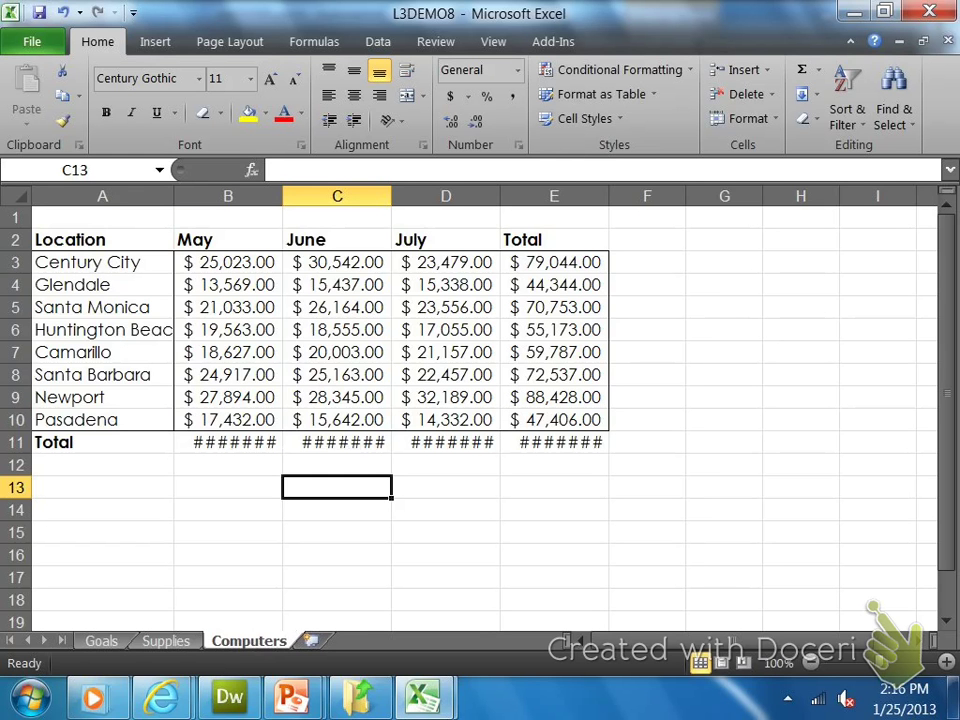
- Widen columns B and C to about 15 and columns D and E just enough to fit their totals in row 11
{"action": "left_click_drag", "start_coordinate": [282, 196], "coordinate": [307, 196]}
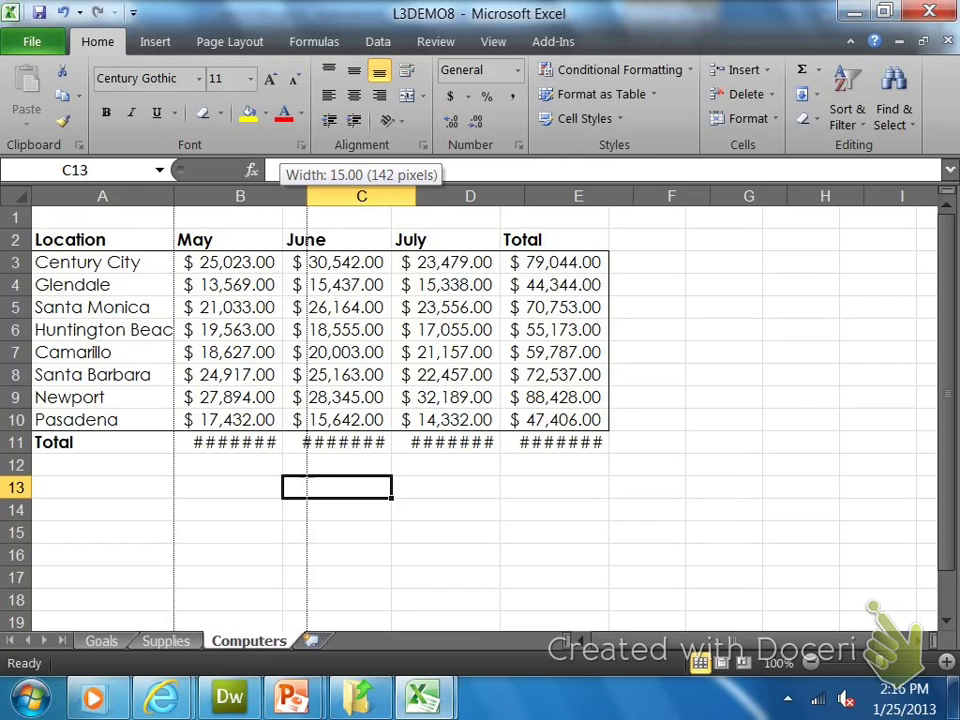
{"action": "left_click_drag", "start_coordinate": [416, 196], "coordinate": [441, 196]}
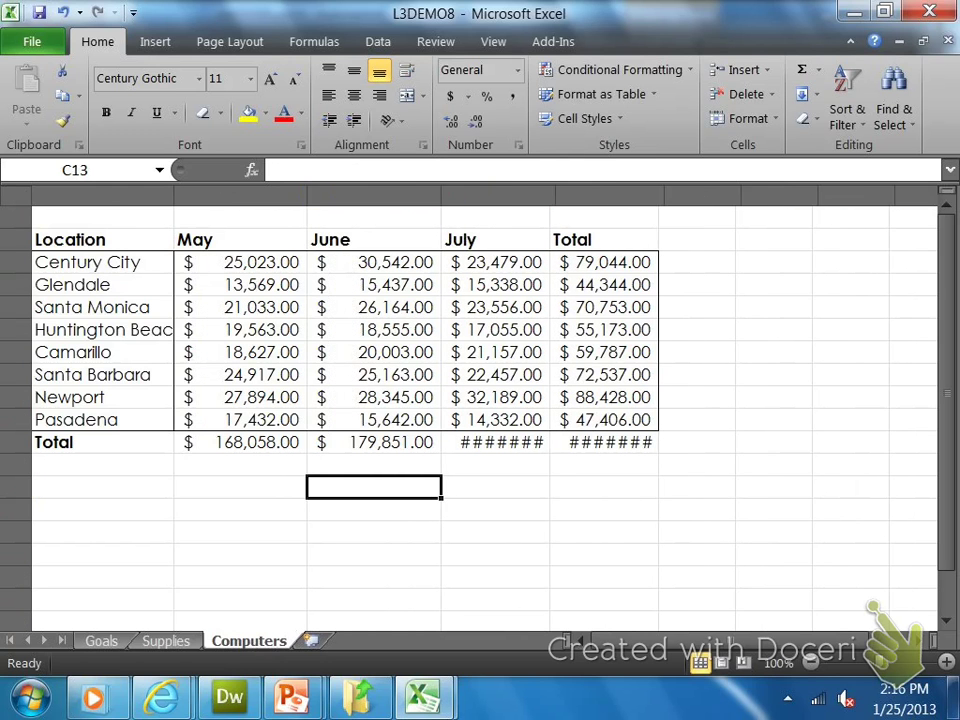
{"action": "left_click_drag", "start_coordinate": [549, 196], "coordinate": [555, 196]}
{"action": "left_click_drag", "start_coordinate": [664, 196], "coordinate": [670, 196]}
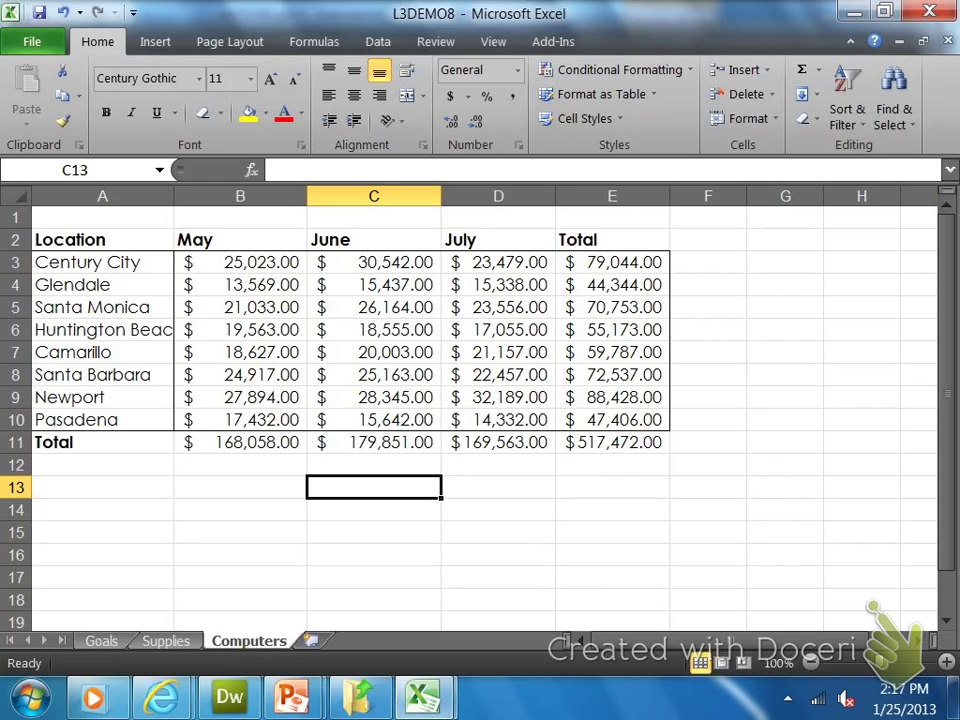
- Enter the title Monthly Sales in cell B1 of the Computers sheet
{"action": "left_click", "coordinate": [240, 217]}
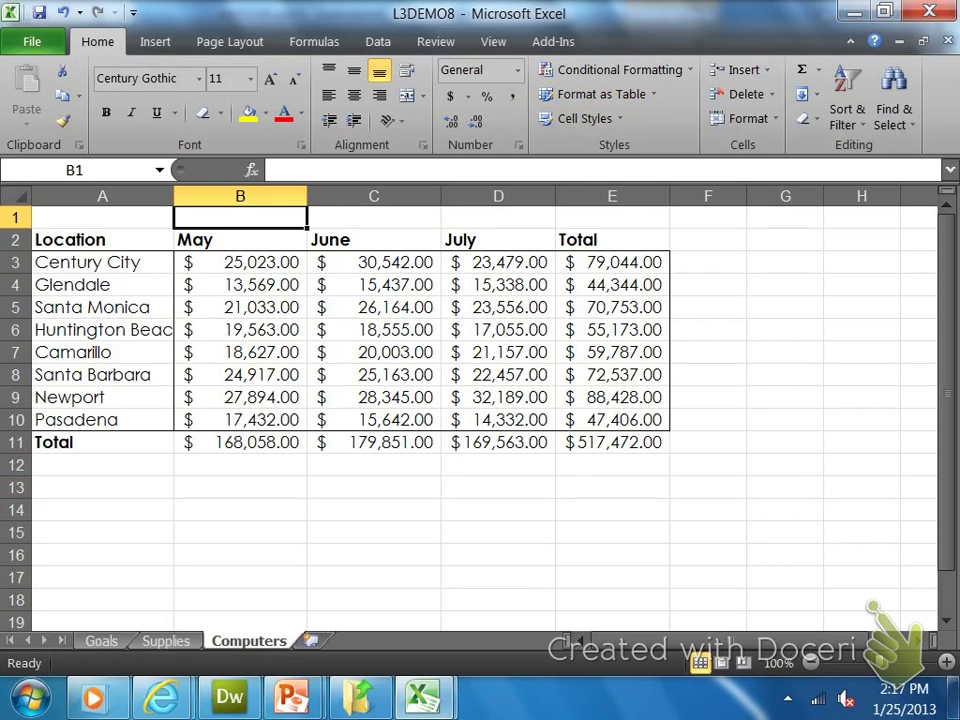
{"action": "type", "text": "Monthyl"}
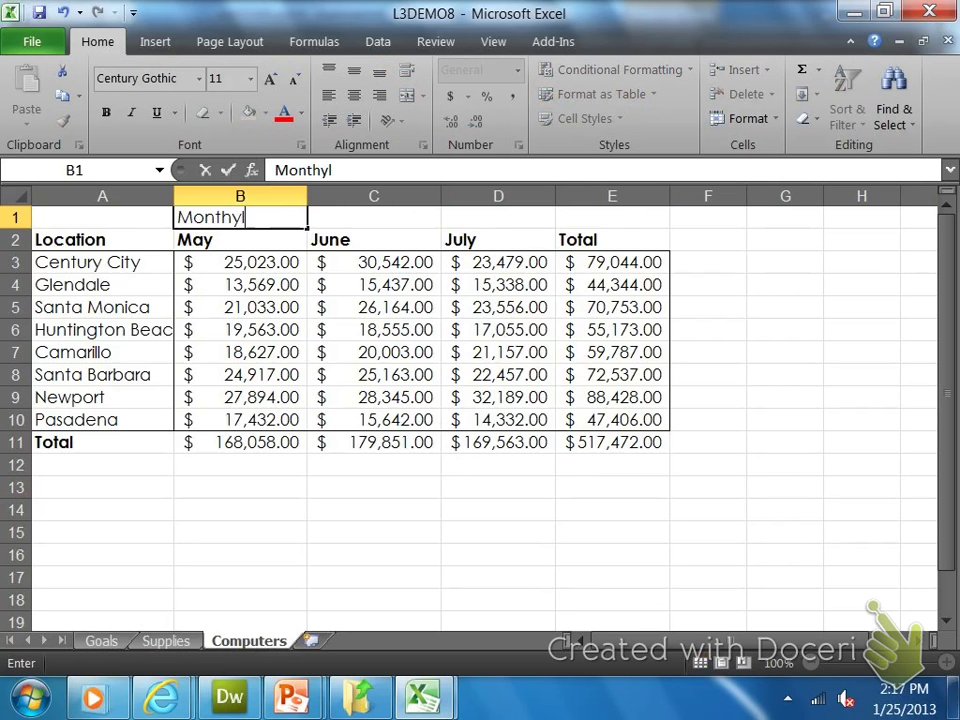
{"action": "key", "text": "BackSpace"}
{"action": "type", "text": "ly"}
{"action": "key", "text": "BackSpace"}
{"action": "key", "text": "BackSpace"}
{"action": "key", "text": "BackSpace"}
{"action": "type", "text": "ly Sales"}
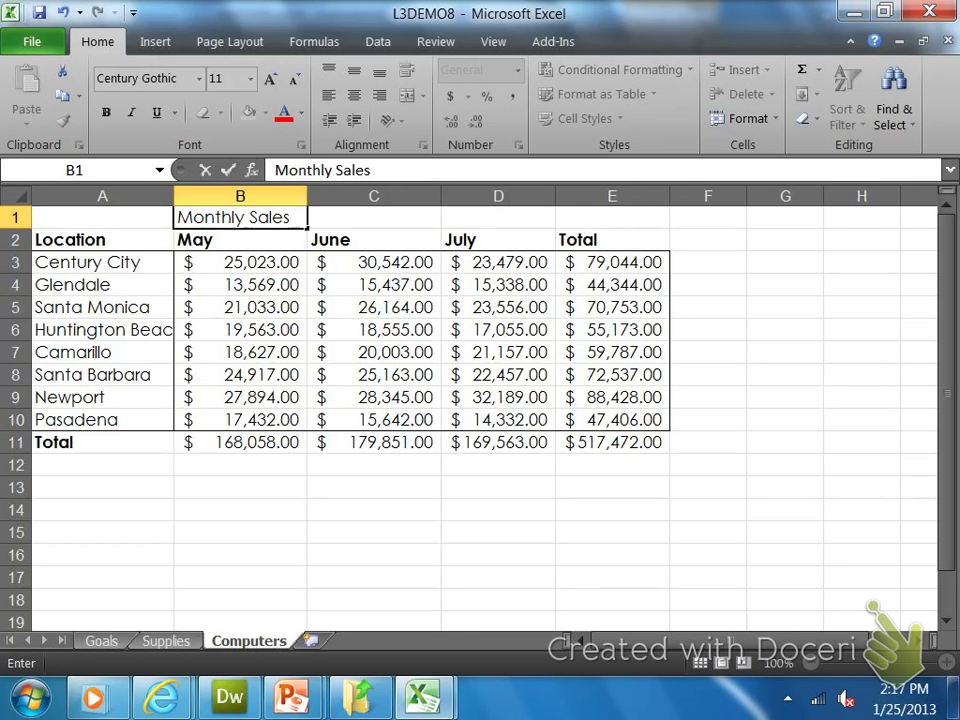
- Merge and center the Monthly Sales title across A1 through E1
{"action": "left_click", "coordinate": [102, 217]}
{"action": "left_click_drag", "start_coordinate": [102, 217], "coordinate": [612, 217]}
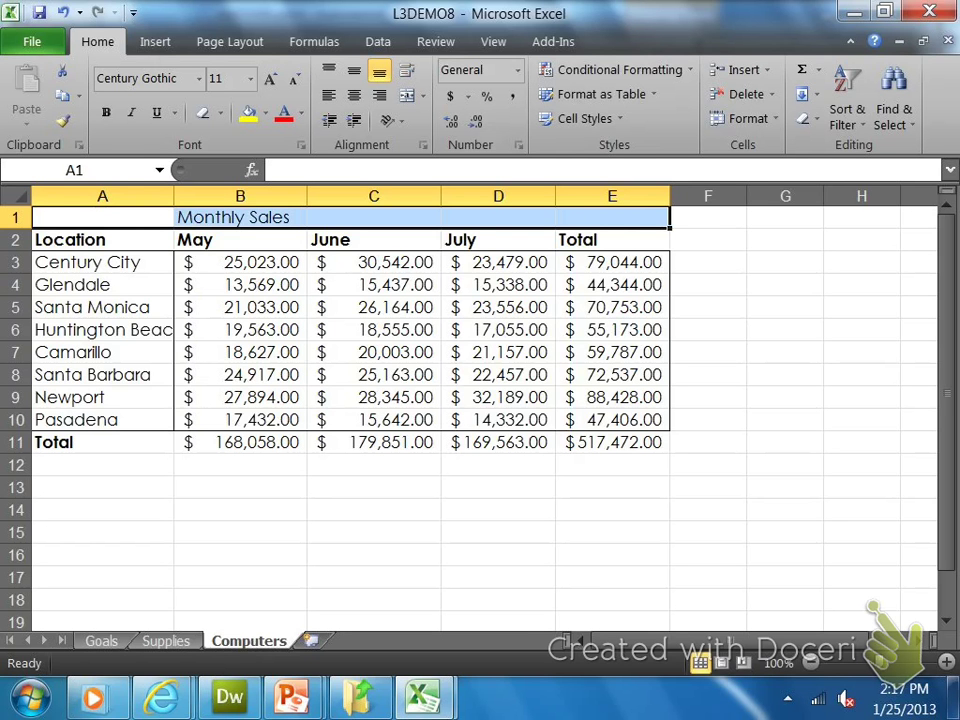
{"action": "left_click", "coordinate": [422, 95]}
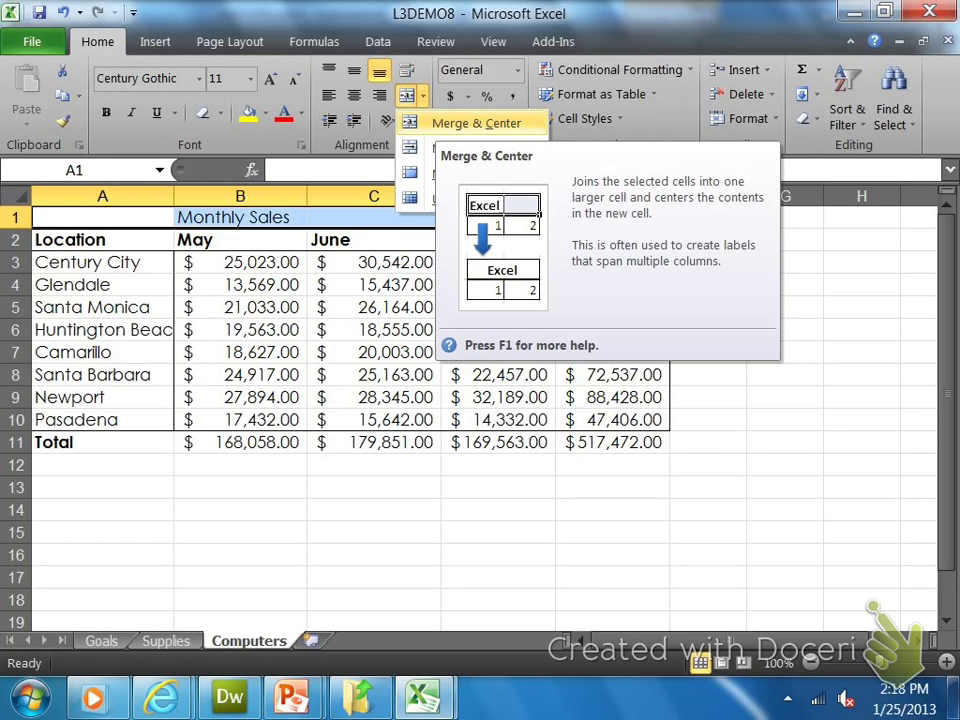
{"action": "left_click", "coordinate": [476, 123]}
{"action": "left_click", "coordinate": [498, 530]}
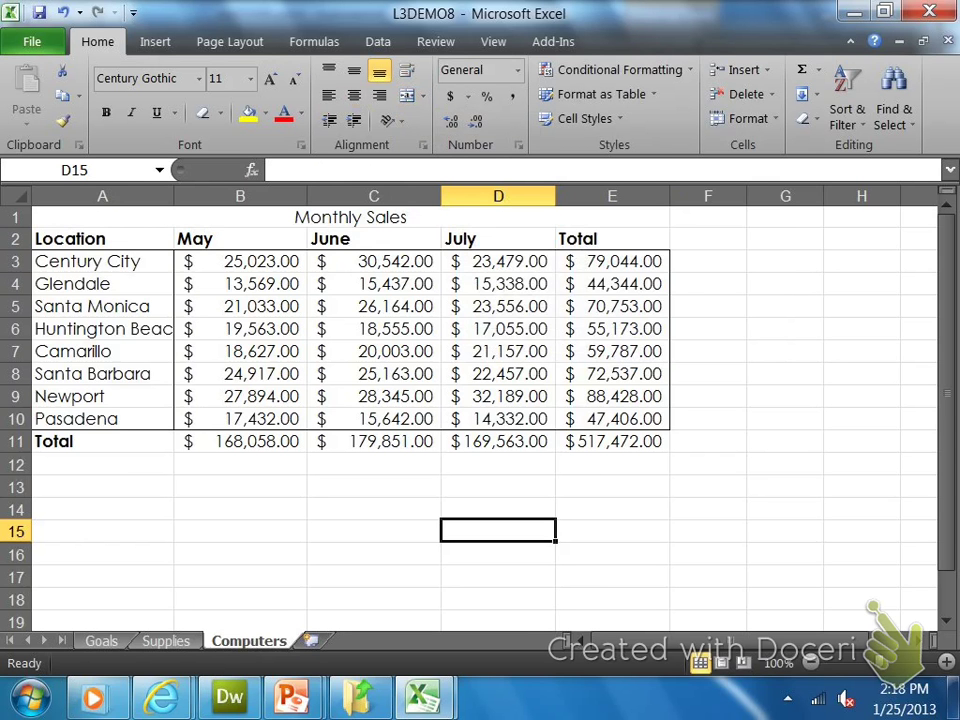
- Set the tab color of the Computers sheet to the standard light green
{"action": "right_click", "coordinate": [268, 640]}
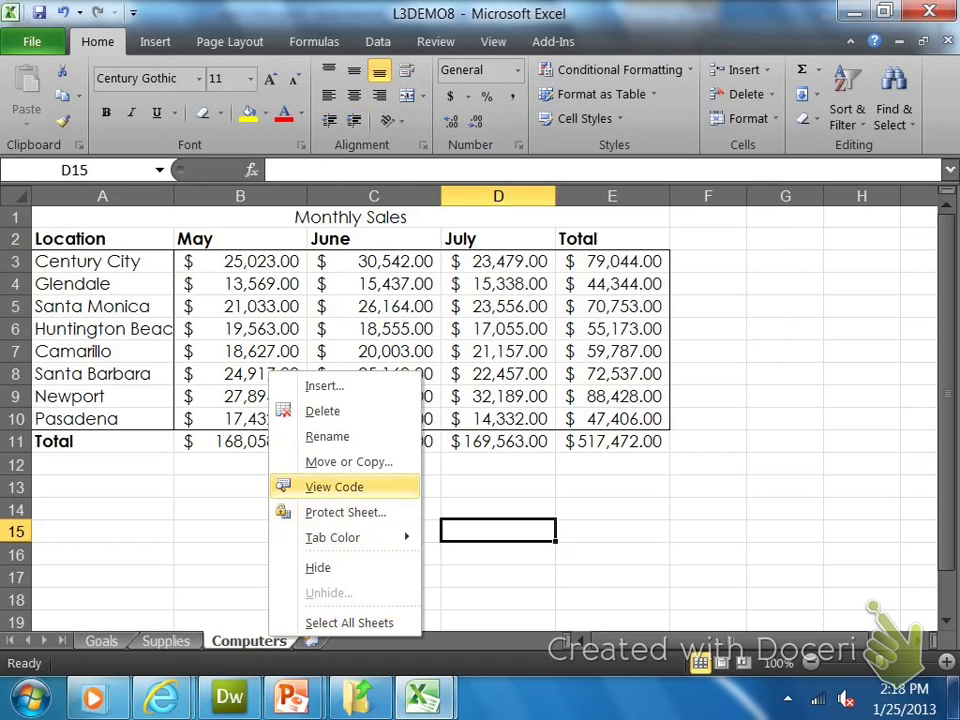
{"action": "mouse_move", "coordinate": [340, 537]}
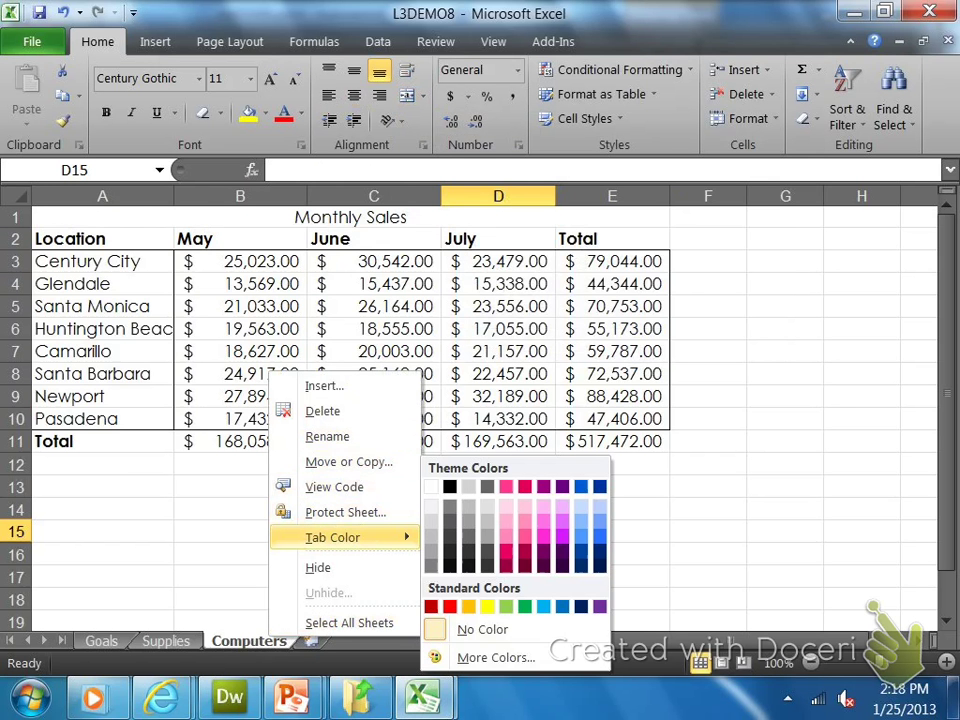
{"action": "left_click", "coordinate": [506, 606]}
{"action": "left_click", "coordinate": [498, 599]}
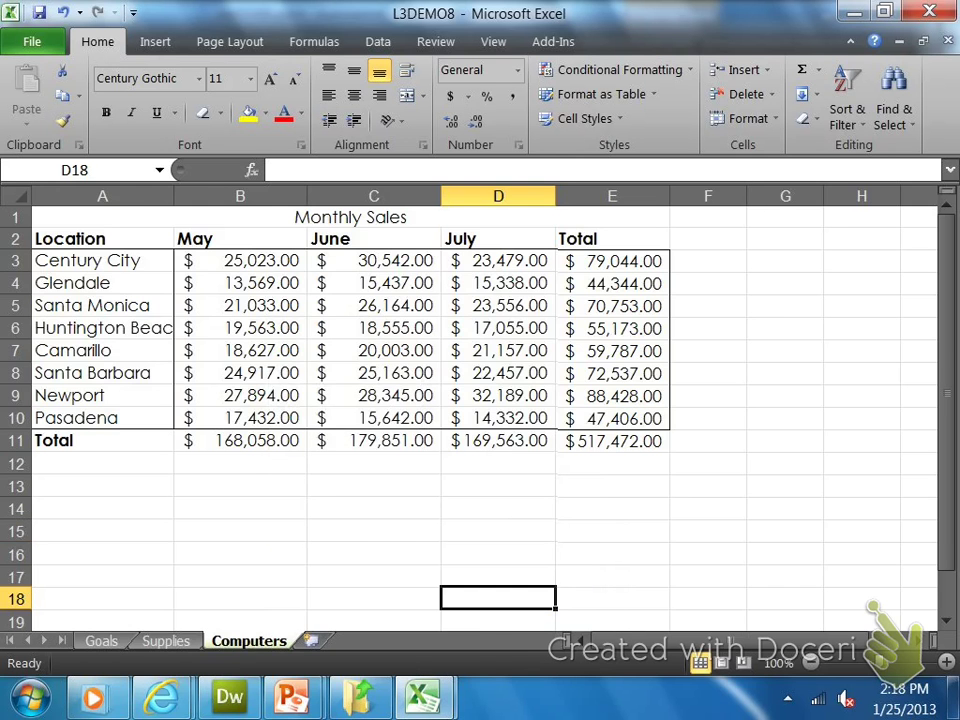
- Color the Supplies sheet tab gray and the Goals sheet tab magenta
{"action": "right_click", "coordinate": [165, 641]}
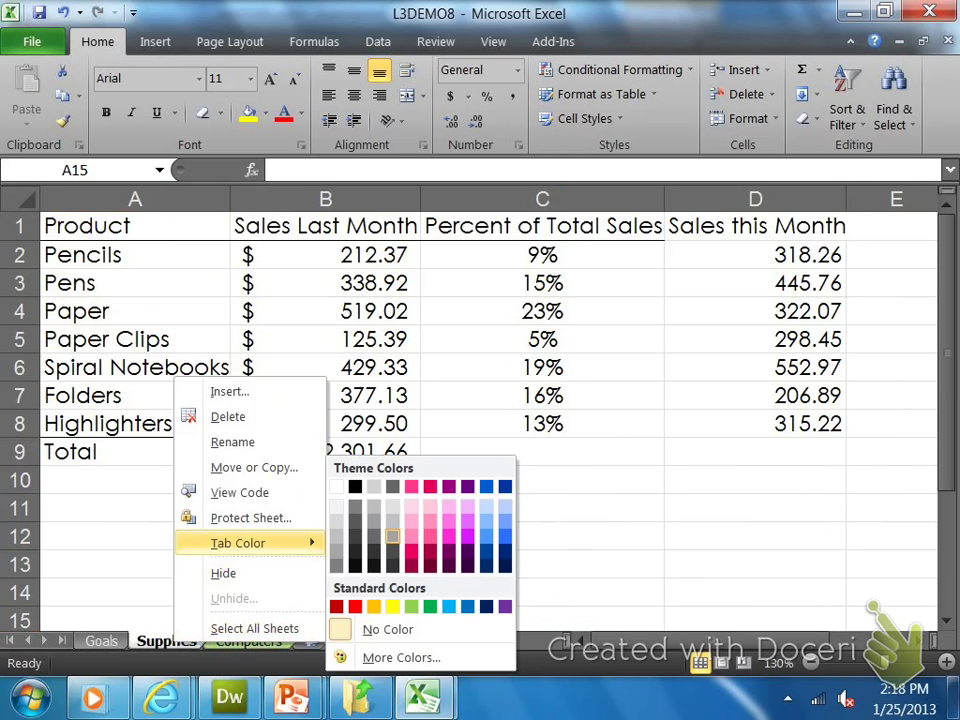
{"action": "key", "text": "Escape"}
{"action": "left_click", "coordinate": [135, 564]}
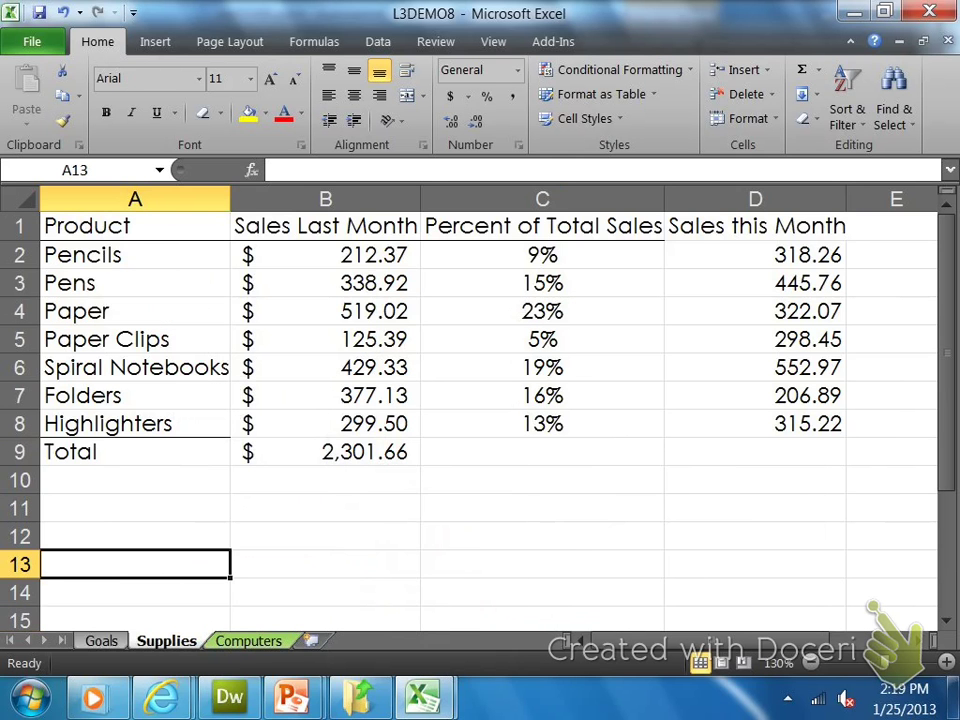
{"action": "right_click", "coordinate": [101, 641]}
{"action": "mouse_move", "coordinate": [190, 543]}
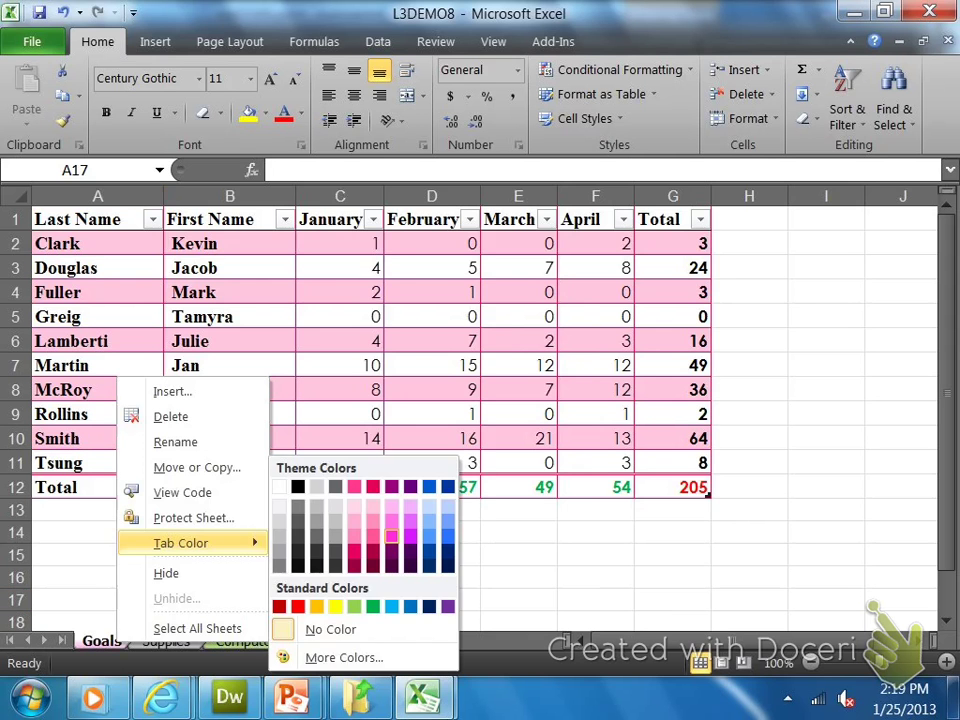
{"action": "left_click", "coordinate": [372, 551]}
{"action": "left_click", "coordinate": [340, 599]}
- Return to the Computers sheet and start choosing a background picture for it
{"action": "left_click", "coordinate": [249, 641]}
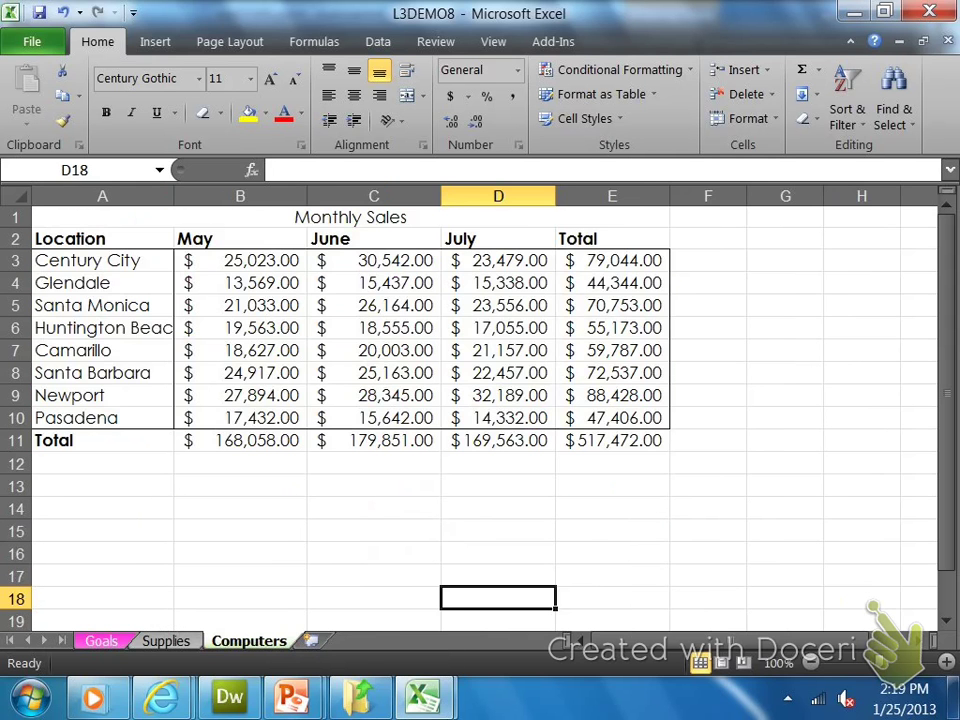
{"action": "key", "text": "ctrl+Page_Up"}
{"action": "key", "text": "ctrl+Page_Down"}
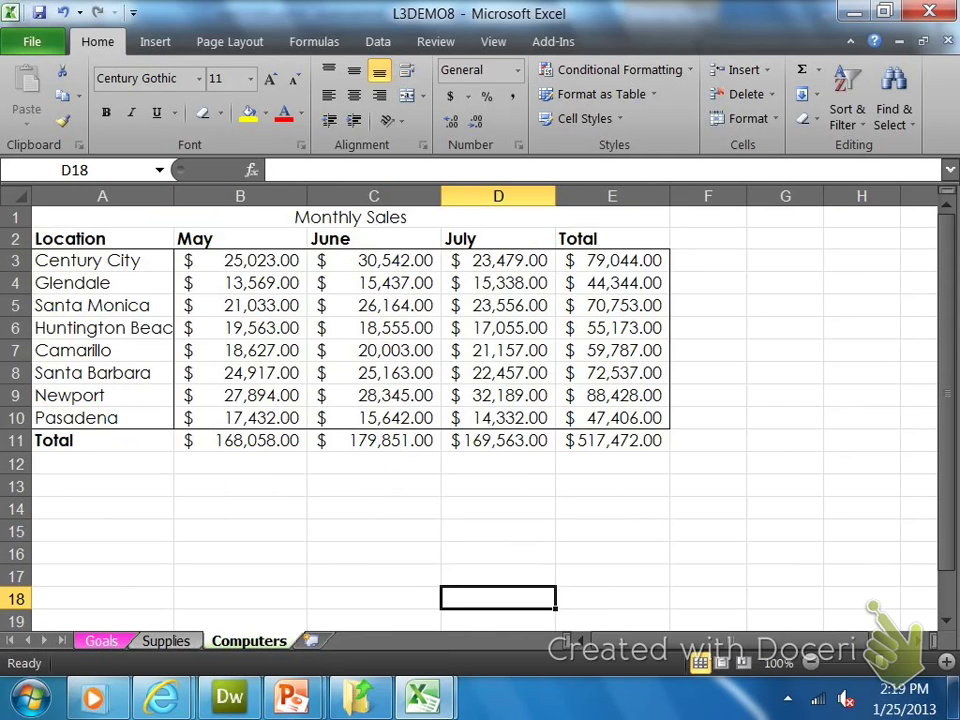
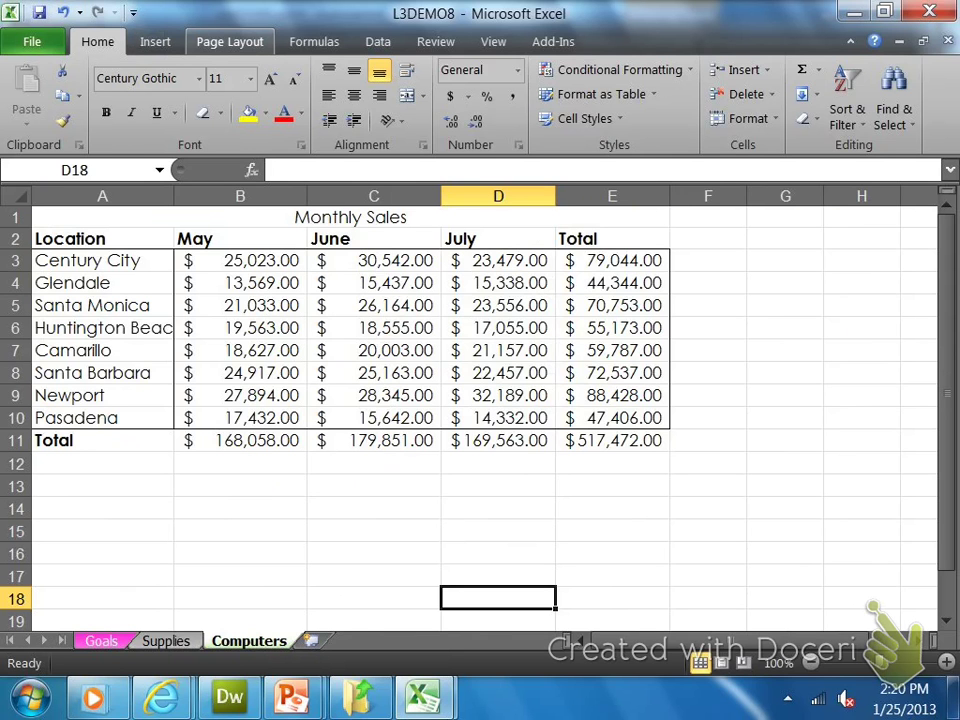
{"action": "left_click", "coordinate": [229, 41]}
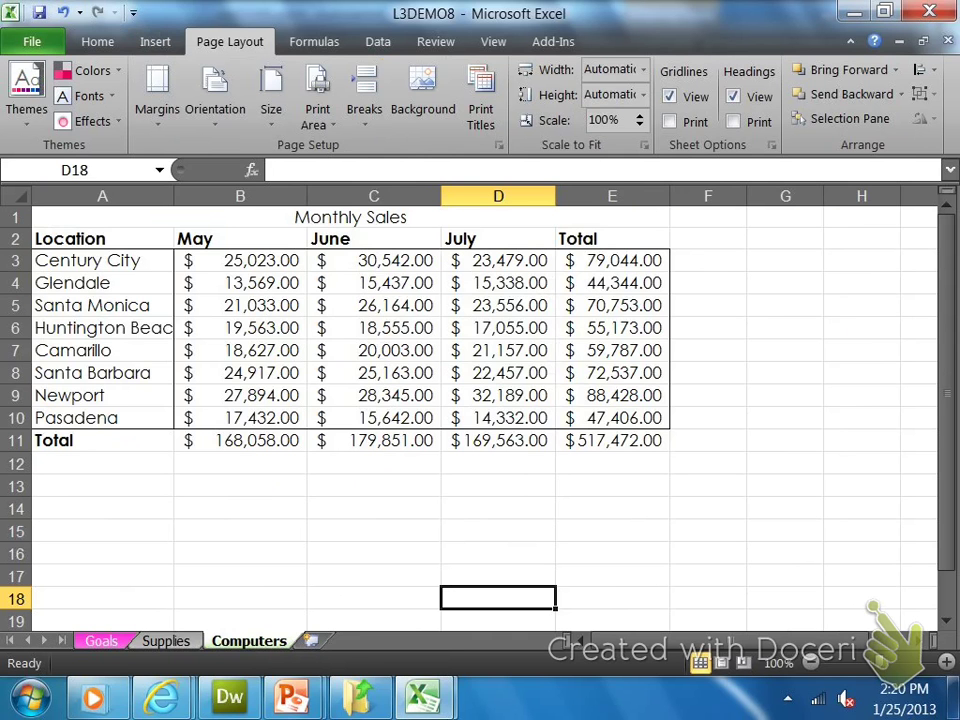
{"action": "left_click", "coordinate": [422, 95]}
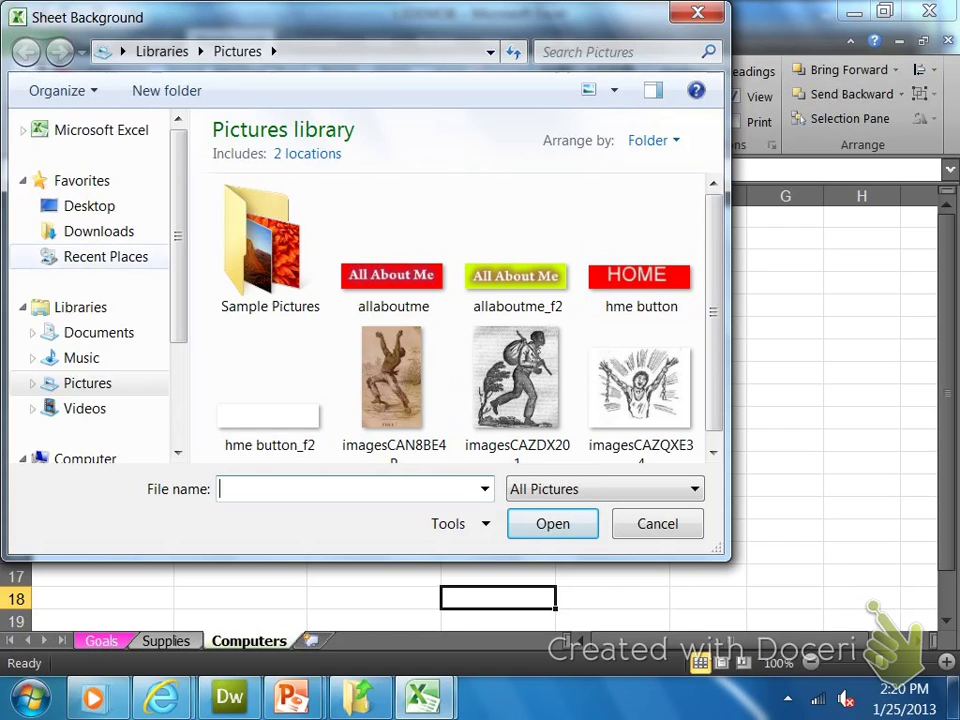
- Look for the background picture in the Documents and Pictures libraries and the Downloads folder
{"action": "left_click", "coordinate": [98, 332]}
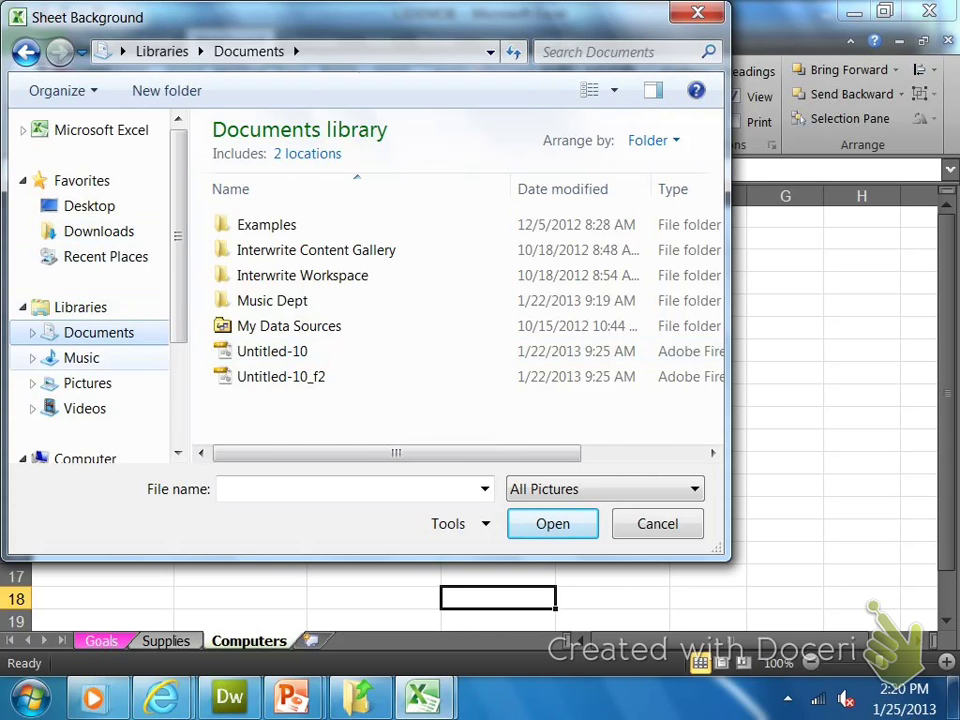
{"action": "left_click", "coordinate": [88, 383]}
{"action": "scroll", "coordinate": [392, 250], "scroll_direction": "down", "scroll_amount": 3}
{"action": "scroll", "coordinate": [270, 250], "scroll_direction": "up", "scroll_amount": 3}
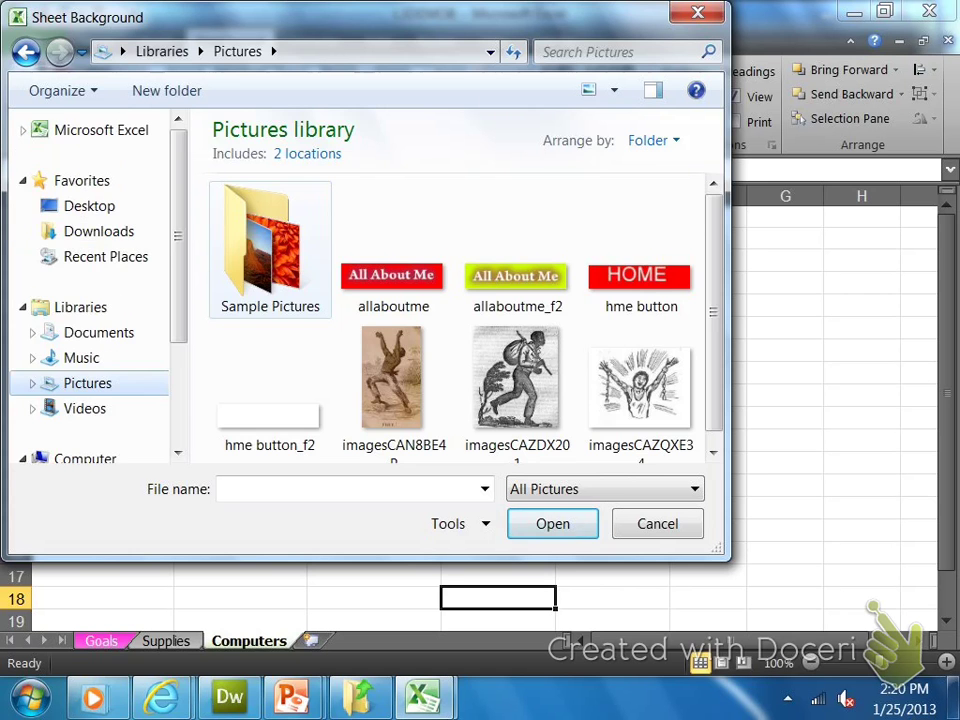
{"action": "left_click", "coordinate": [99, 231]}
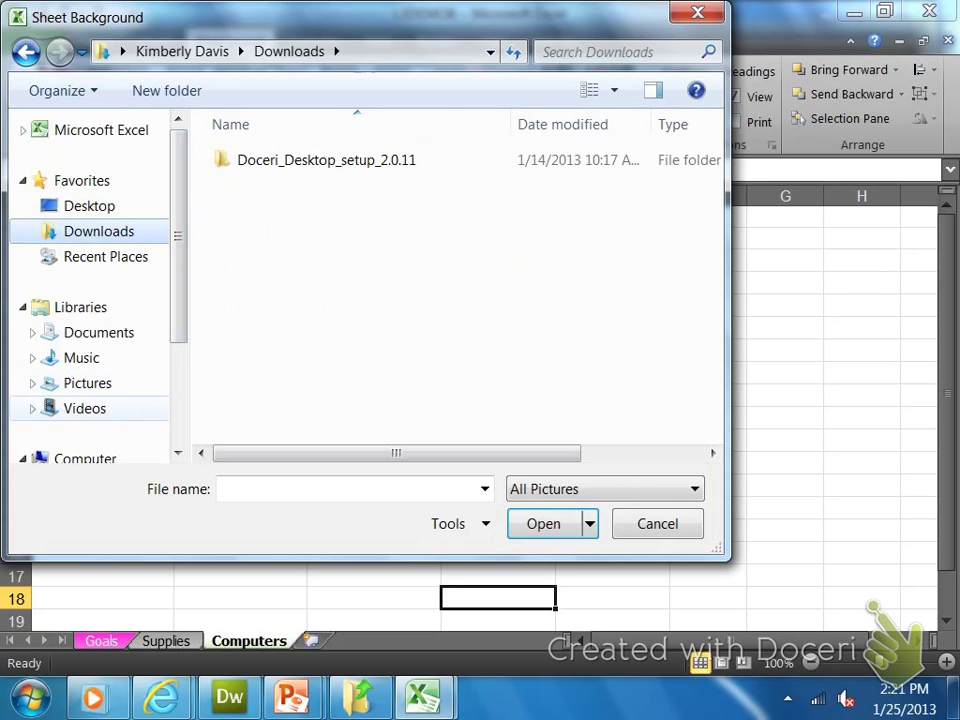
{"action": "scroll", "coordinate": [100, 415], "scroll_direction": "down", "scroll_amount": 4}
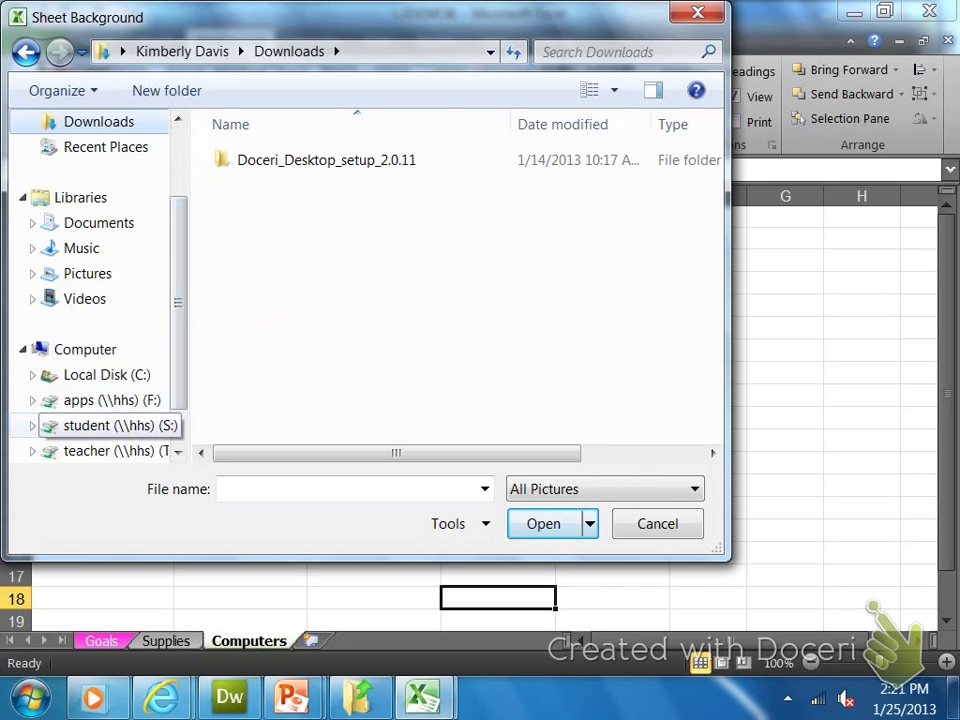
- Browse the student (S:) drive to the 4th Period_COMPUTER APPLICATIONS folder inside the teacher's folder
{"action": "left_click", "coordinate": [110, 425]}
{"action": "scroll", "coordinate": [330, 290], "scroll_direction": "down", "scroll_amount": 12}
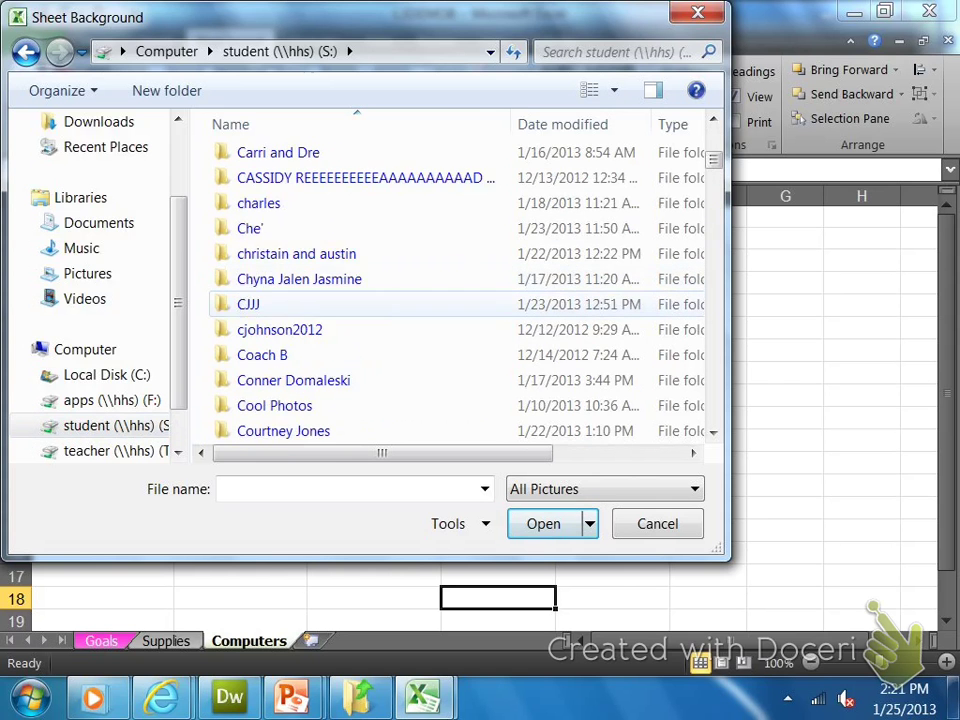
{"action": "scroll", "coordinate": [330, 304], "scroll_direction": "down", "scroll_amount": 3}
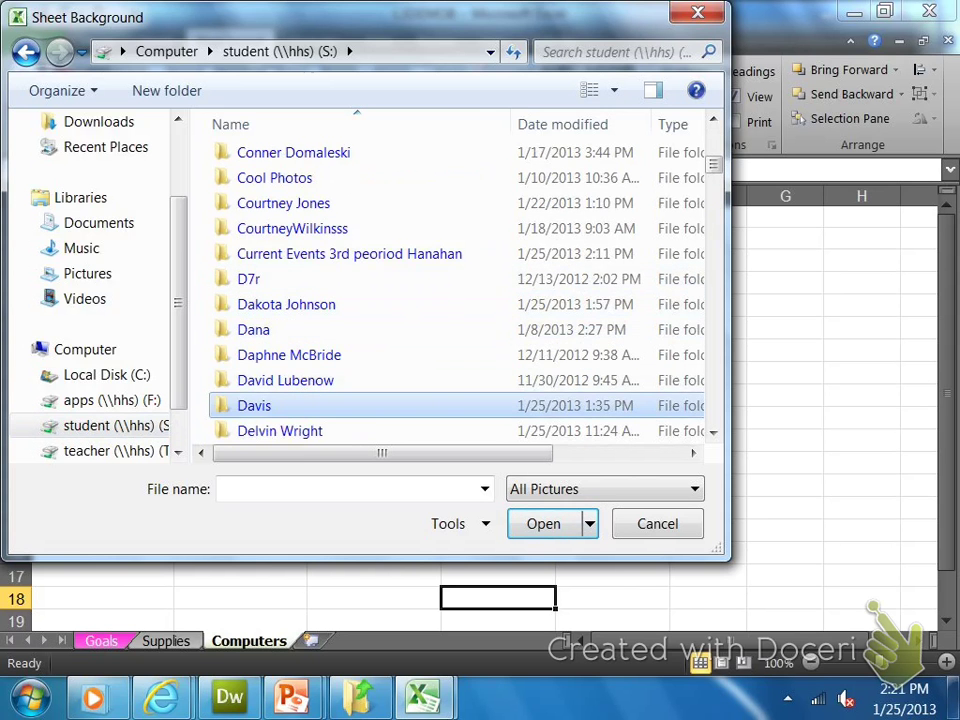
{"action": "double_click", "coordinate": [254, 405]}
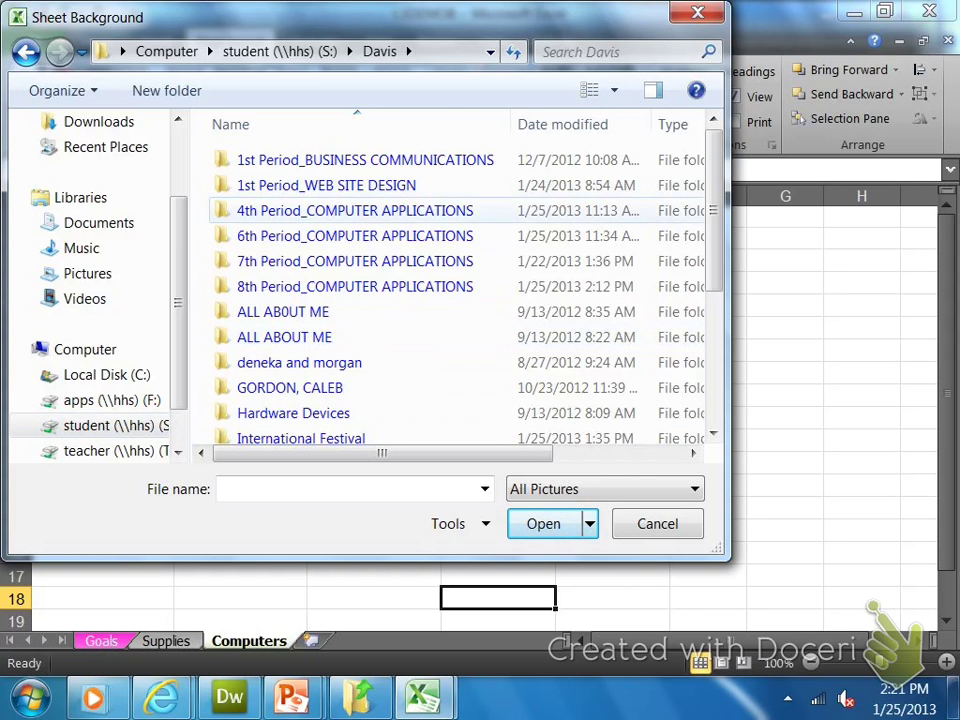
{"action": "left_click", "coordinate": [330, 210]}
{"action": "double_click", "coordinate": [330, 210]}
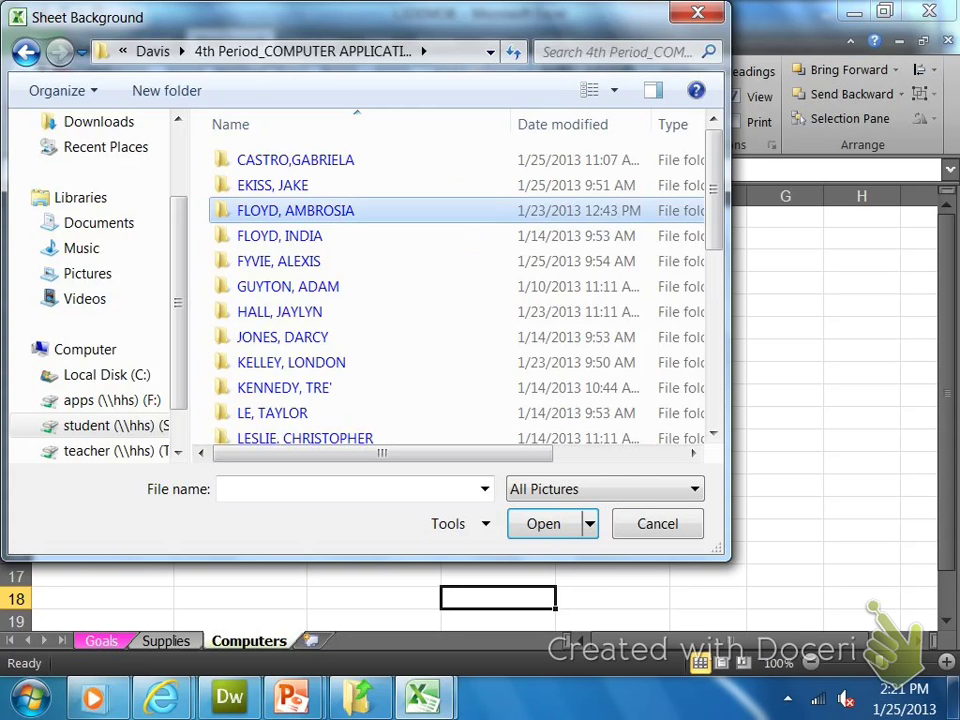
- Apply the untitled picture from the student's Microsoft Excel folder as the Computers sheet's background
{"action": "double_click", "coordinate": [295, 210]}
{"action": "double_click", "coordinate": [285, 185]}
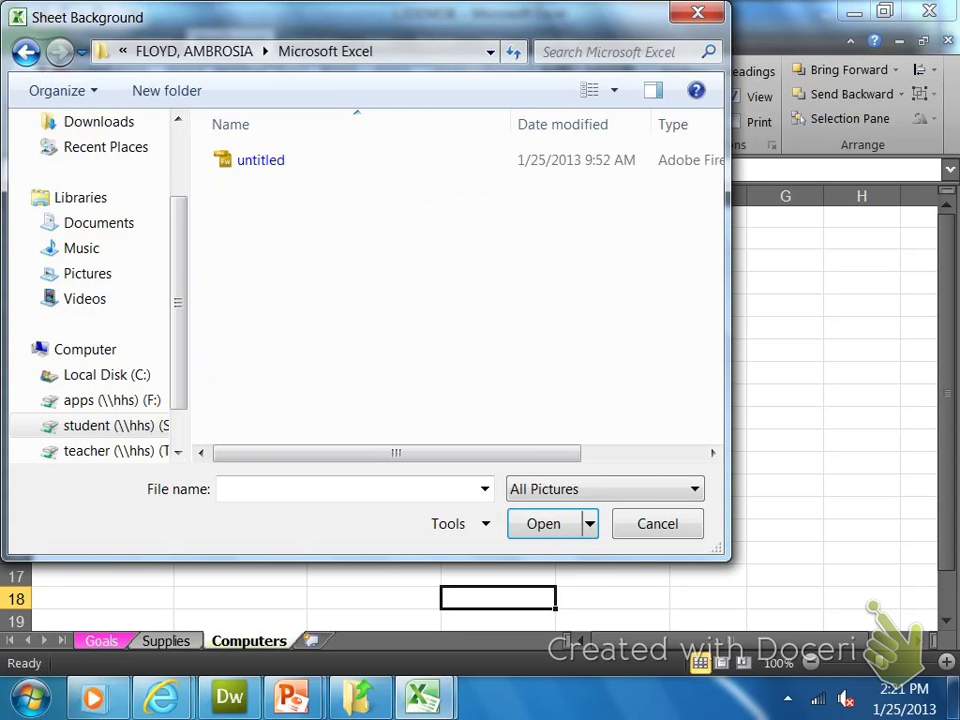
{"action": "left_click", "coordinate": [260, 160]}
{"action": "key", "text": "Return"}
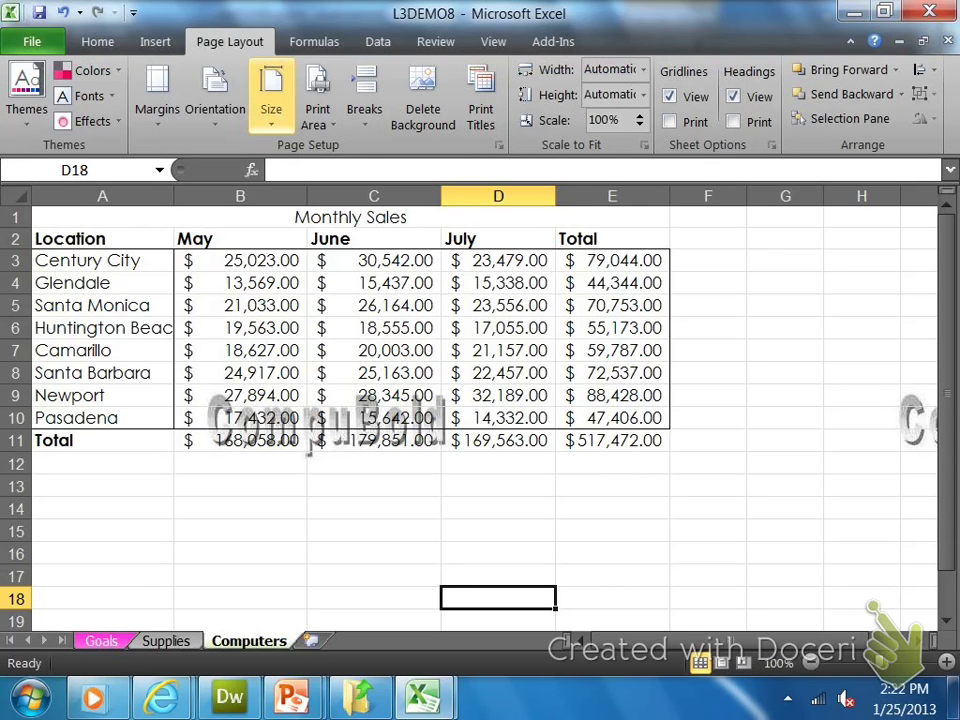
- Insert an Upward Arrow process SmartArt graphic on the Computers sheet
{"action": "left_click", "coordinate": [155, 41]}
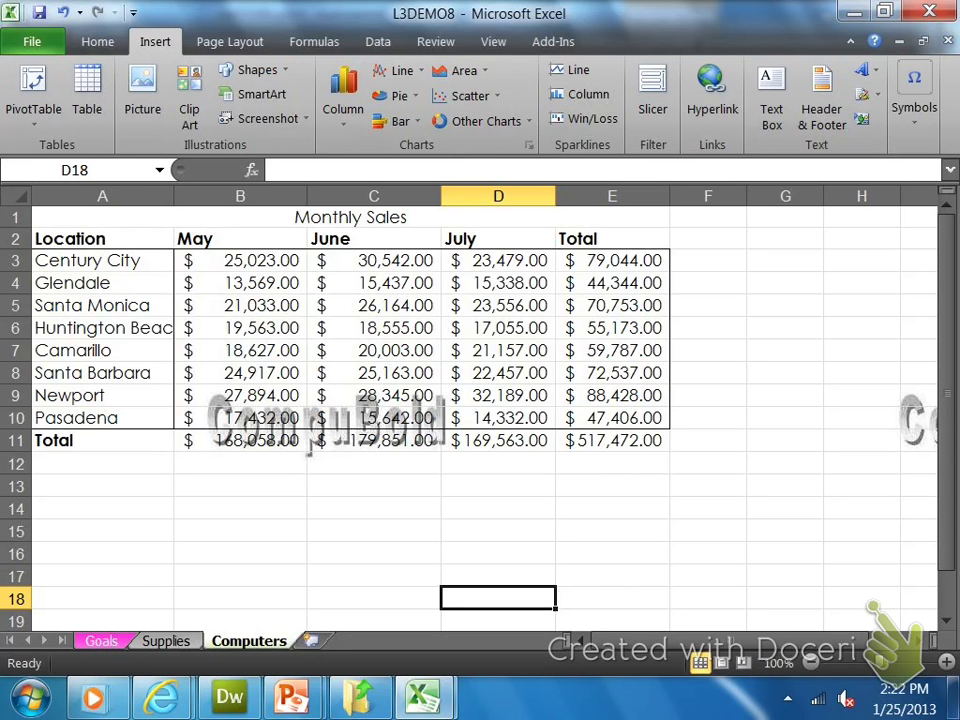
{"action": "left_click", "coordinate": [255, 94]}
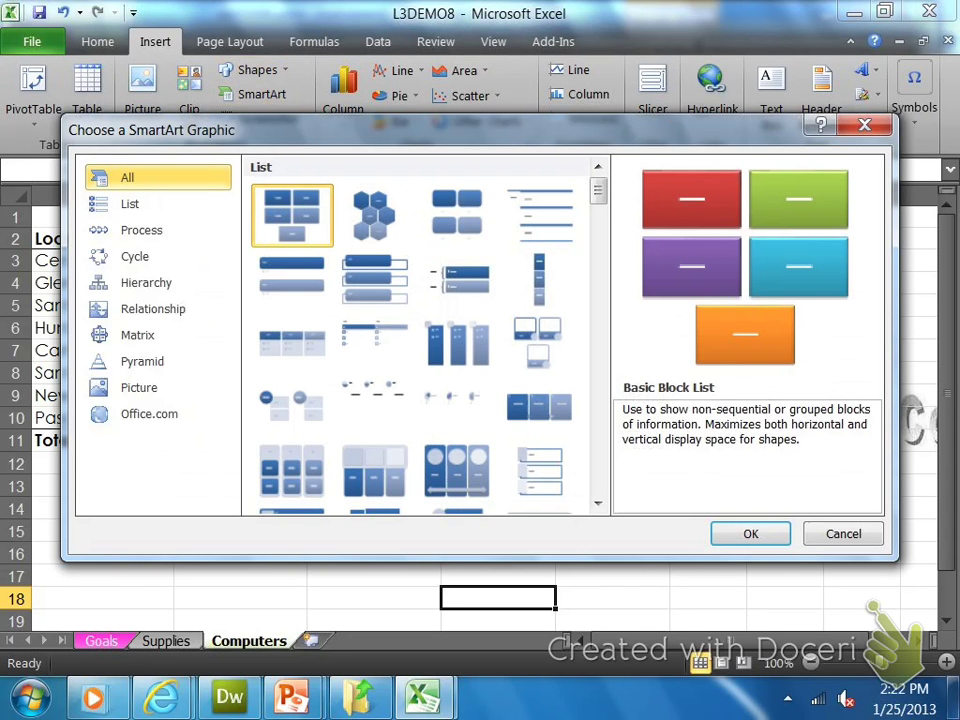
{"action": "left_click", "coordinate": [141, 230]}
{"action": "left_click", "coordinate": [374, 347]}
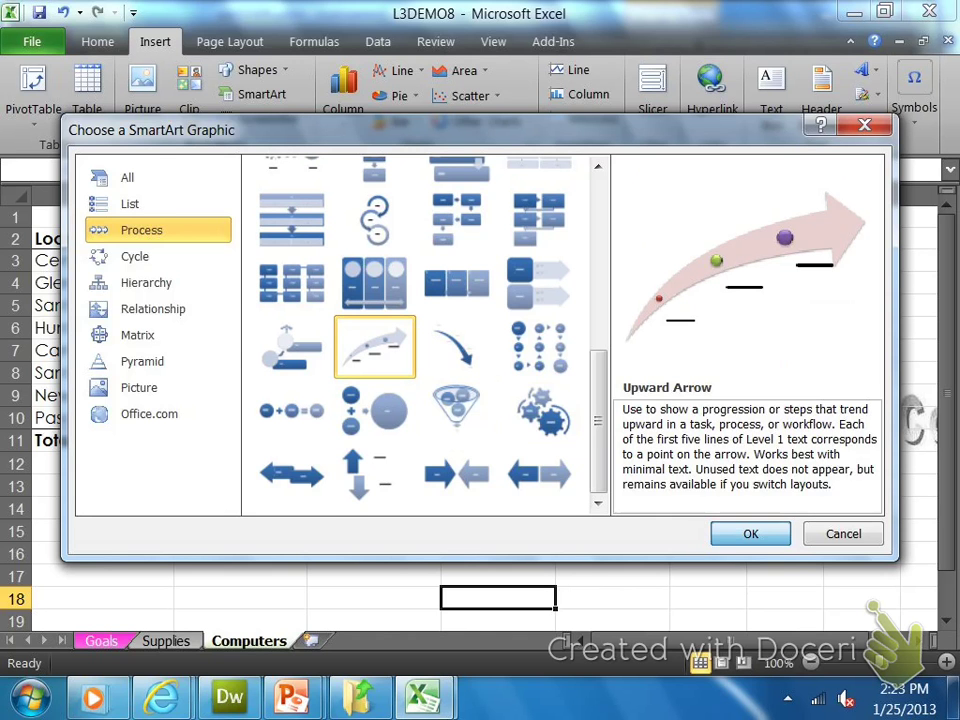
{"action": "key", "text": "Return"}
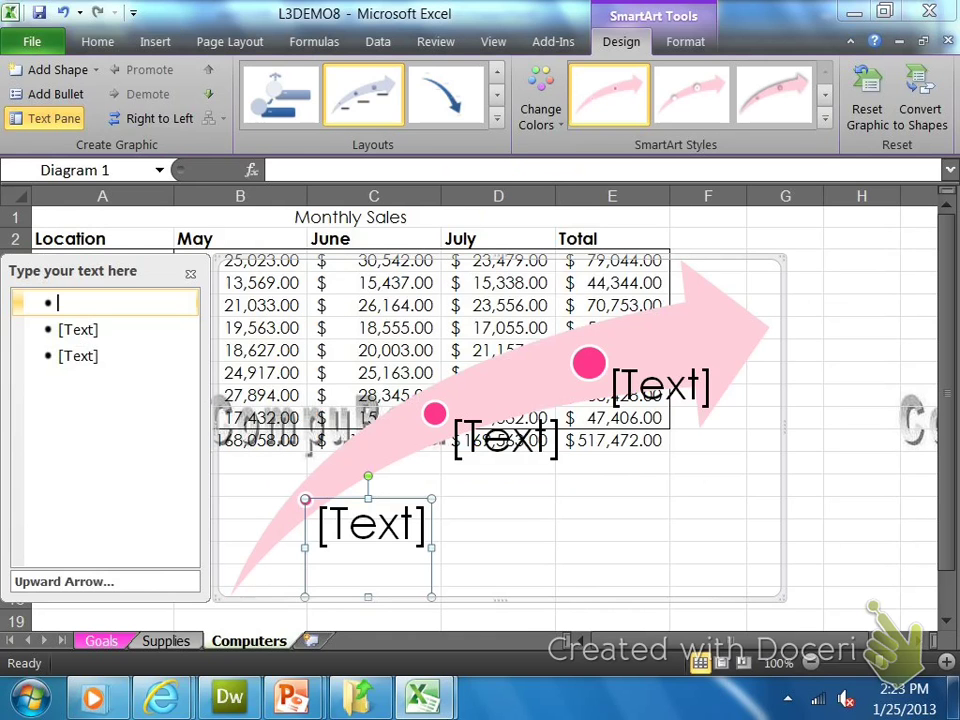
- Move the arrow graphic directly below the Monthly Sales table so it covers about rows 12 to 27
{"action": "left_click_drag", "start_coordinate": [708, 260], "coordinate": [785, 463]}
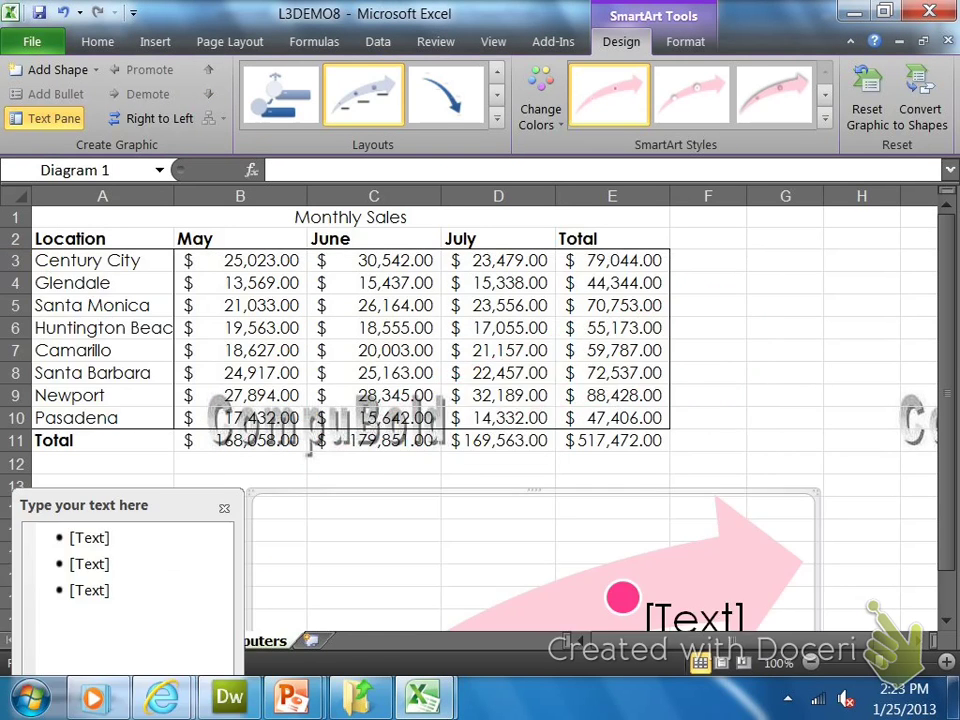
{"action": "scroll", "coordinate": [480, 400], "scroll_direction": "down", "scroll_amount": 2}
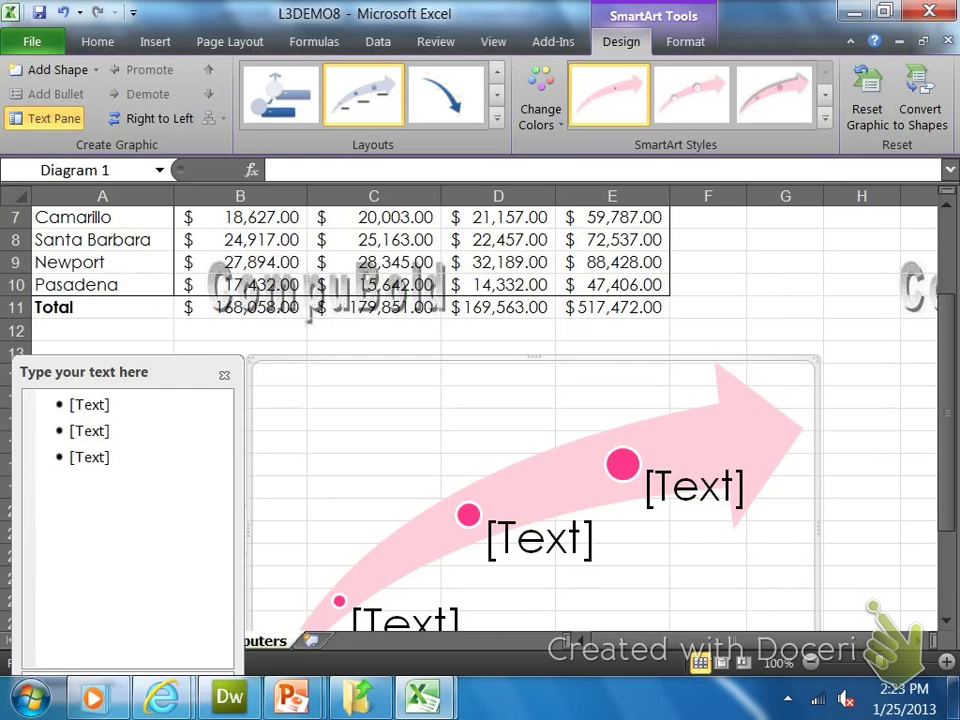
{"action": "scroll", "coordinate": [480, 400], "scroll_direction": "down", "scroll_amount": 2}
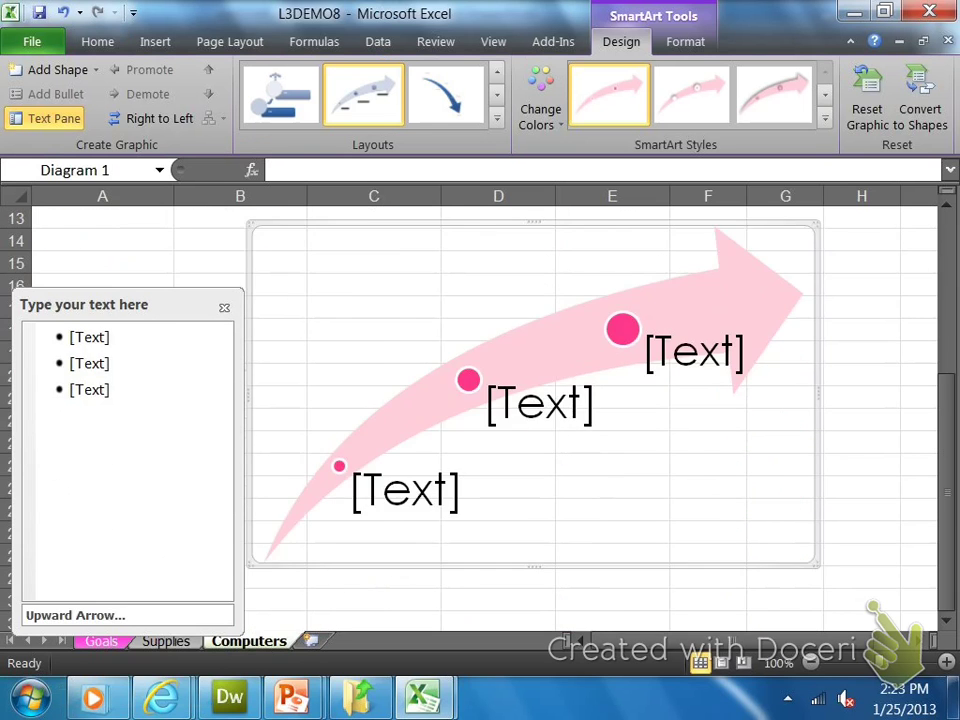
{"action": "scroll", "coordinate": [480, 400], "scroll_direction": "up", "scroll_amount": 1}
{"action": "left_click_drag", "start_coordinate": [534, 291], "coordinate": [577, 264]}
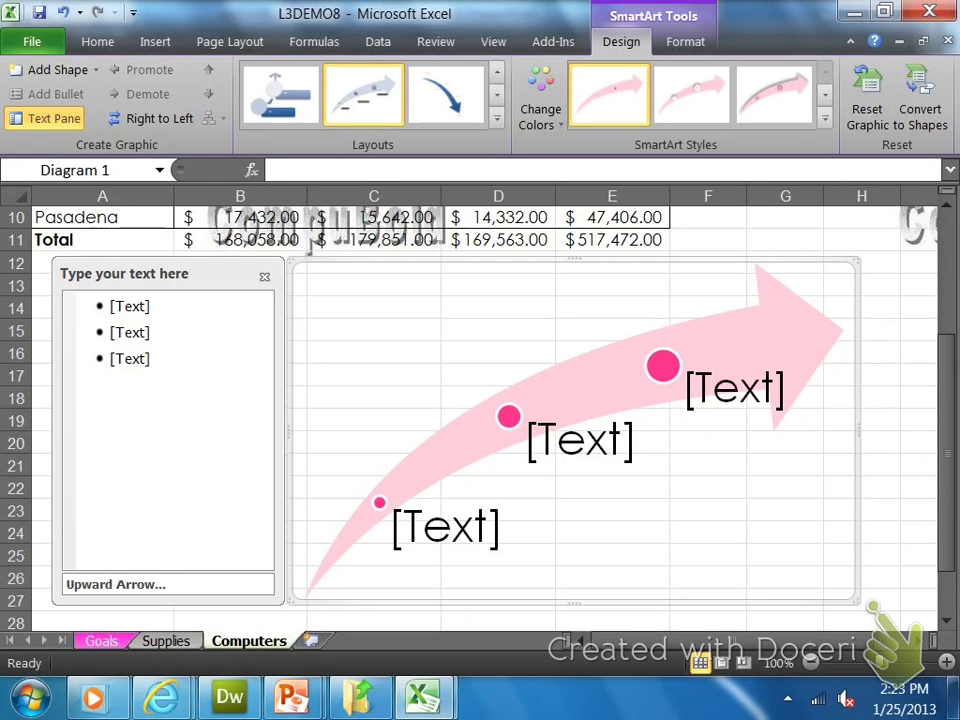
- Add a fourth shape after the last one in the arrow graphic and label the first point "May $27, 894"
{"action": "left_click", "coordinate": [95, 69]}
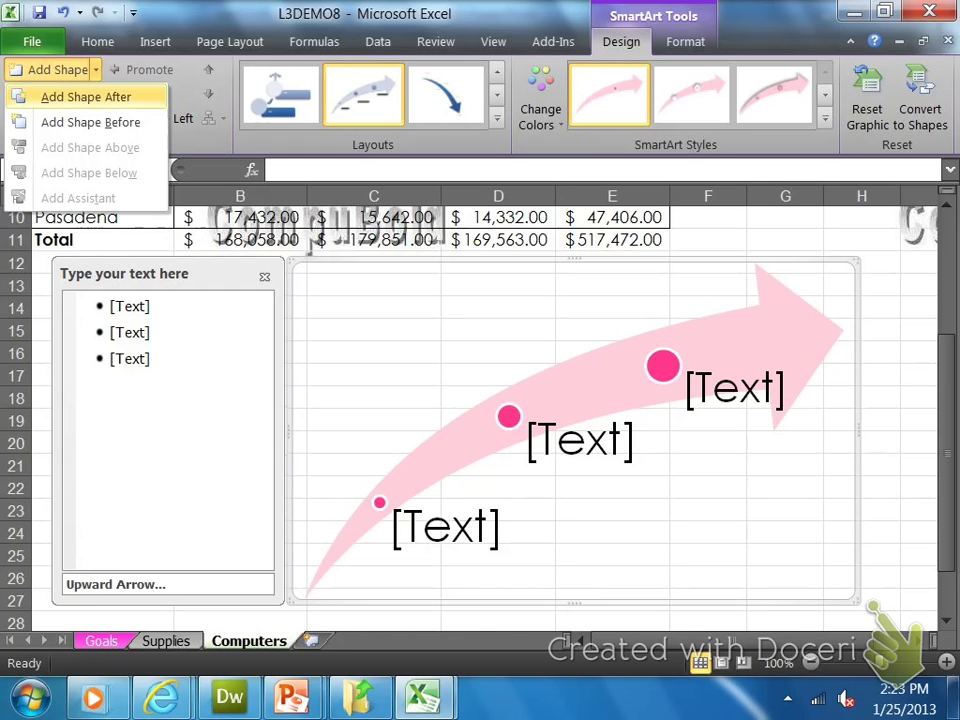
{"action": "left_click", "coordinate": [85, 96]}
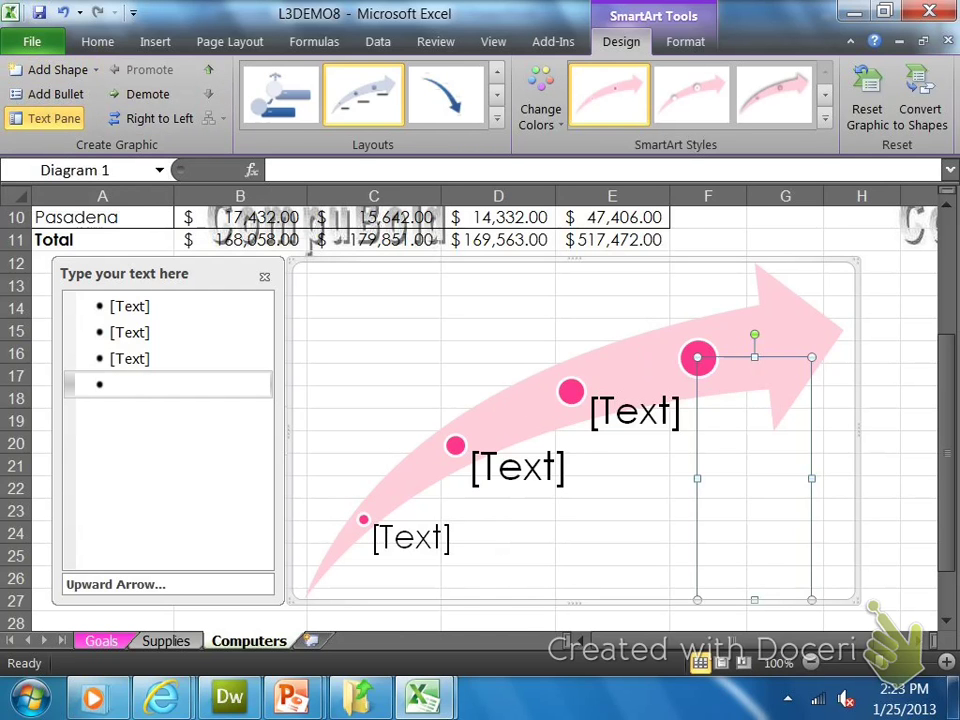
{"action": "left_click", "coordinate": [110, 305]}
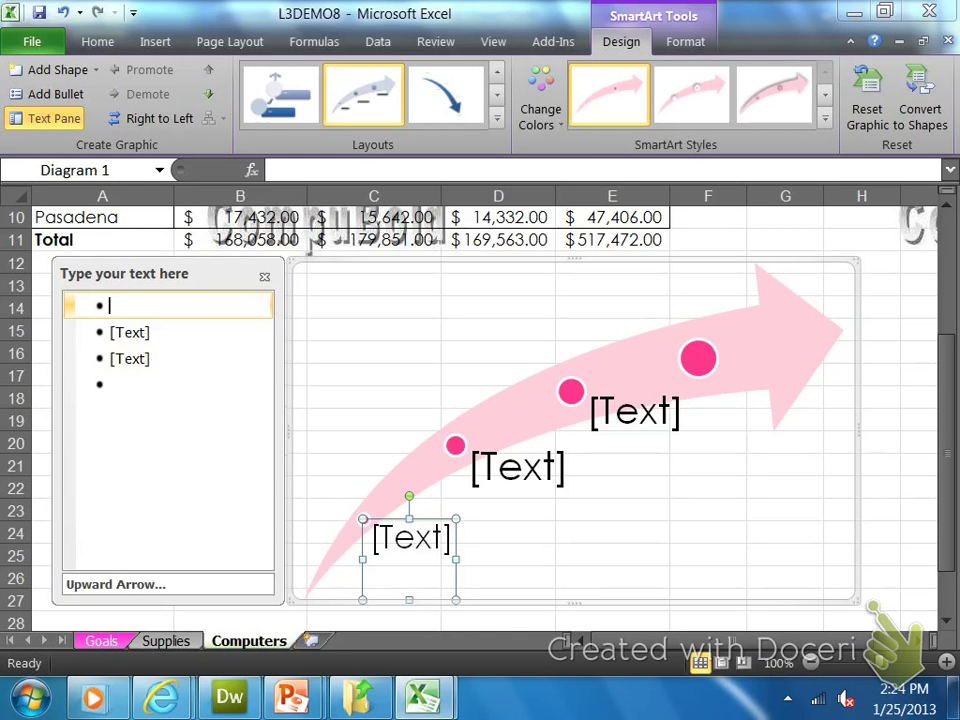
{"action": "type", "text": "May"}
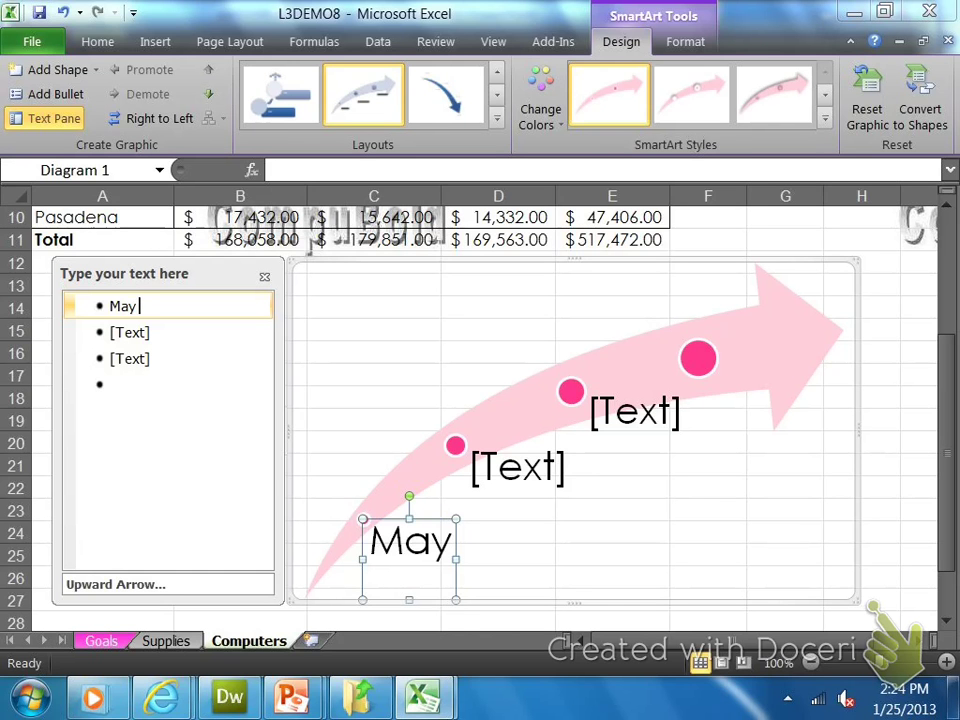
{"action": "type", "text": " $"}
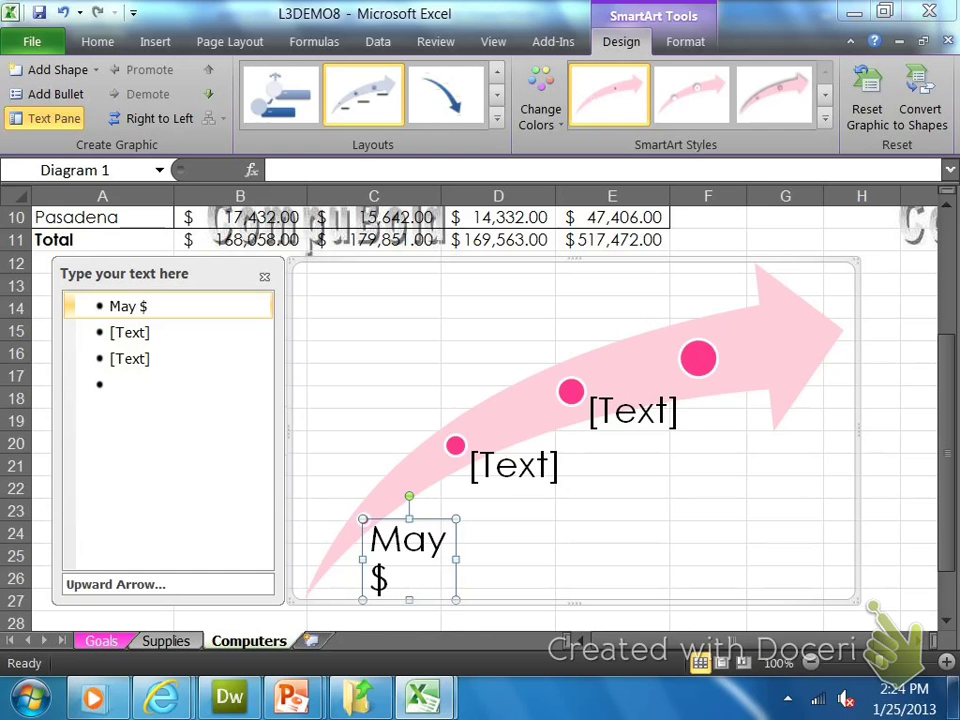
{"action": "type", "text": "27, 894"}
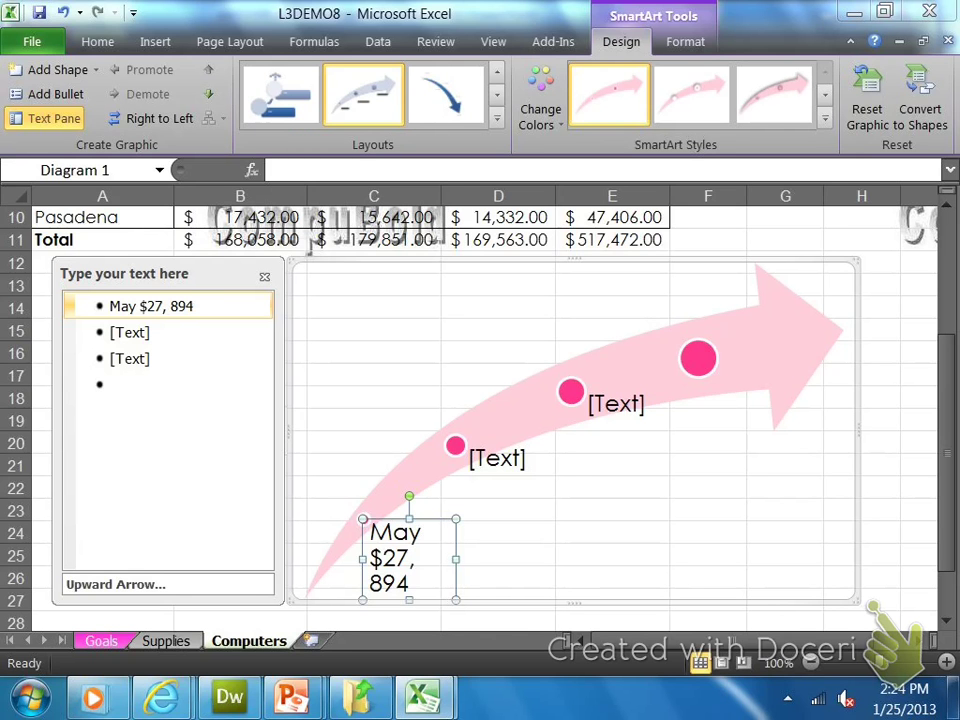
- Label the second point of the arrow graphic "June $28, 345"
{"action": "left_click", "coordinate": [129, 332]}
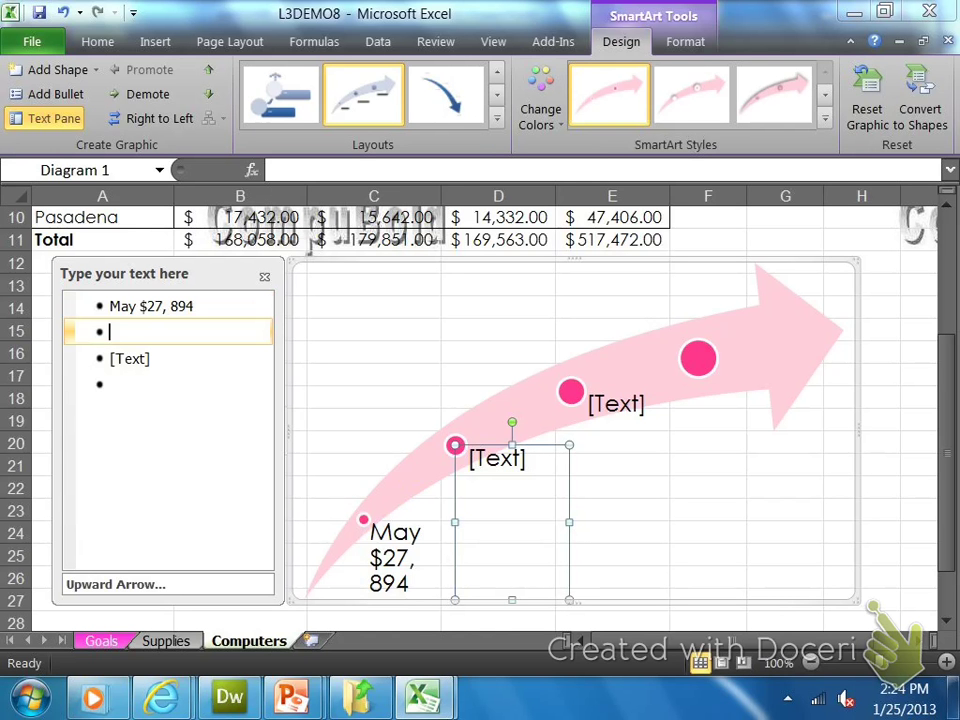
{"action": "type", "text": "Jue"}
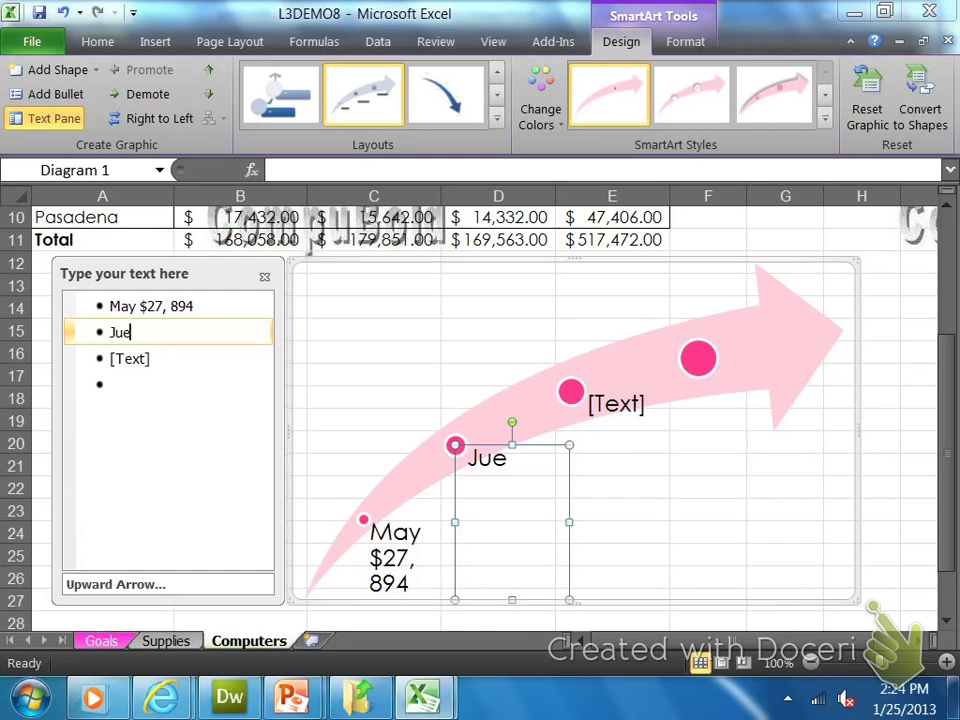
{"action": "key", "text": "BackSpace"}
{"action": "type", "text": "ne $28,"}
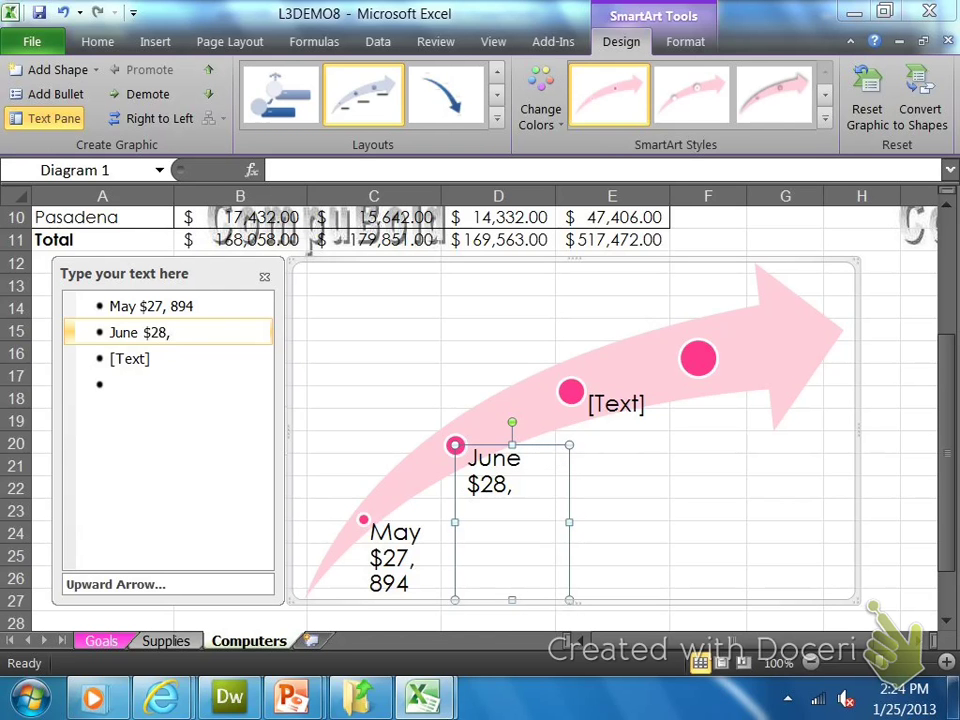
{"action": "type", "text": "345"}
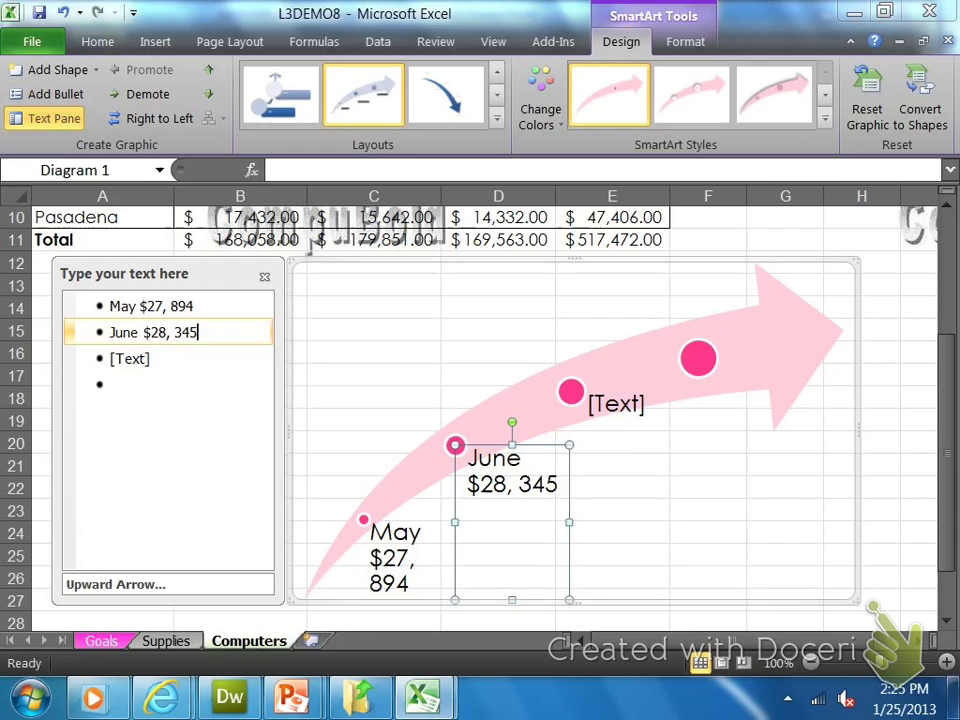
- Label the third point of the arrow graphic "July $32, 189"
{"action": "left_click", "coordinate": [130, 358]}
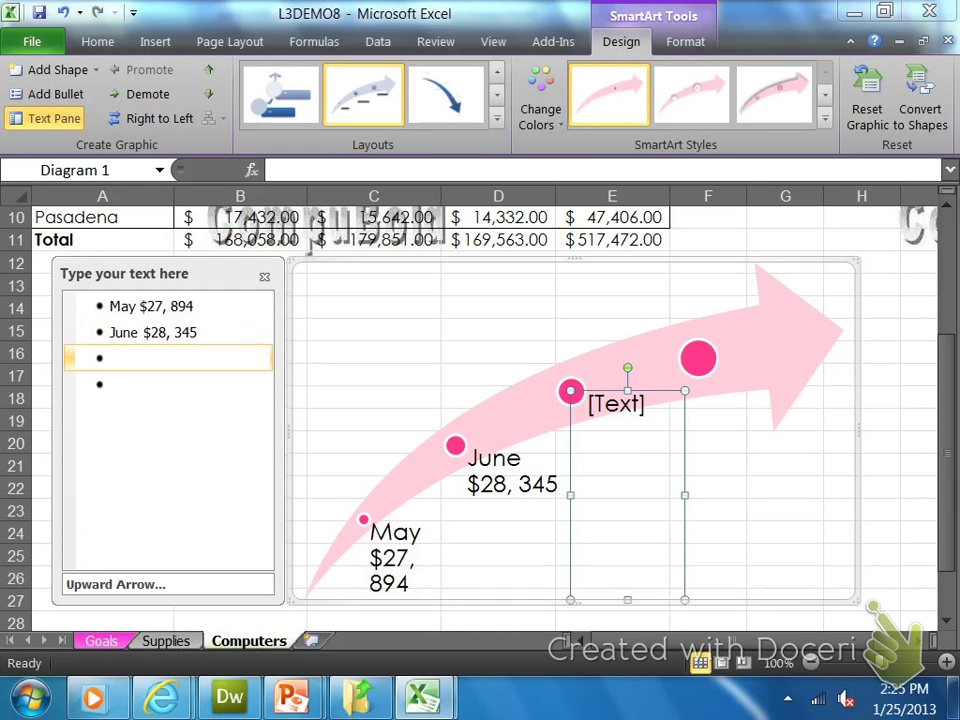
{"action": "type", "text": "July"}
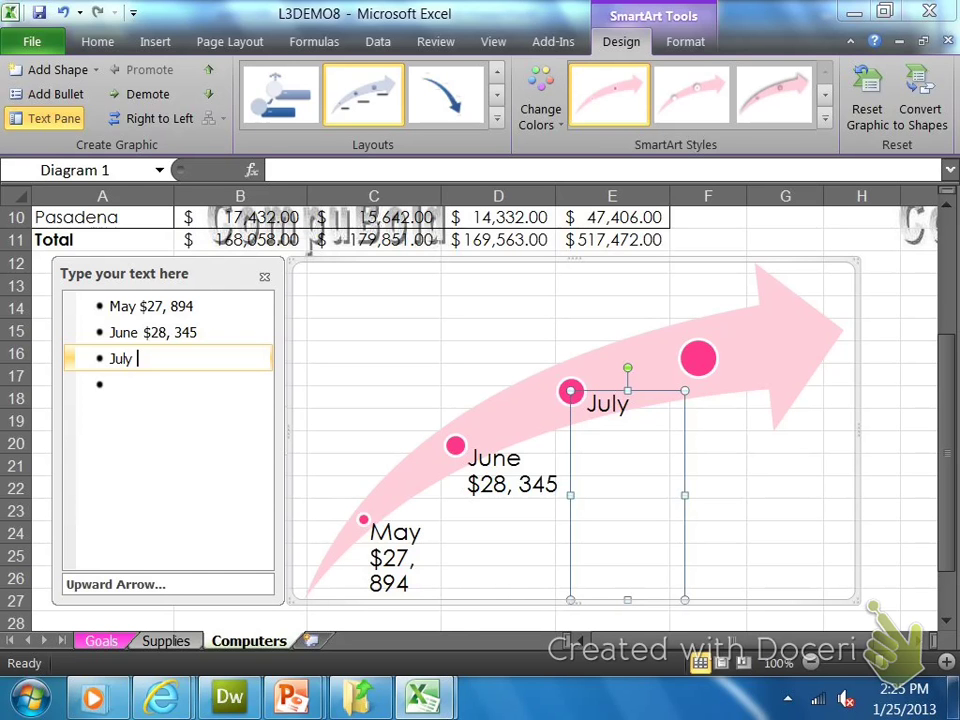
{"action": "type", "text": "$32, "}
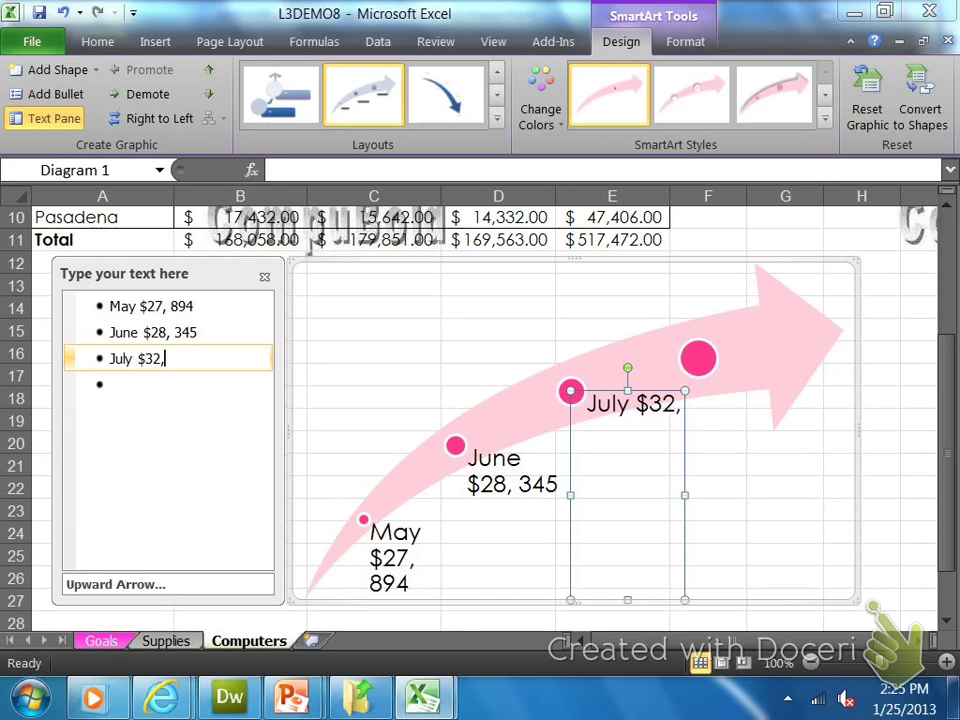
{"action": "type", "text": "1"}
{"action": "key", "text": "BackSpace"}
{"action": "type", "text": "189"}
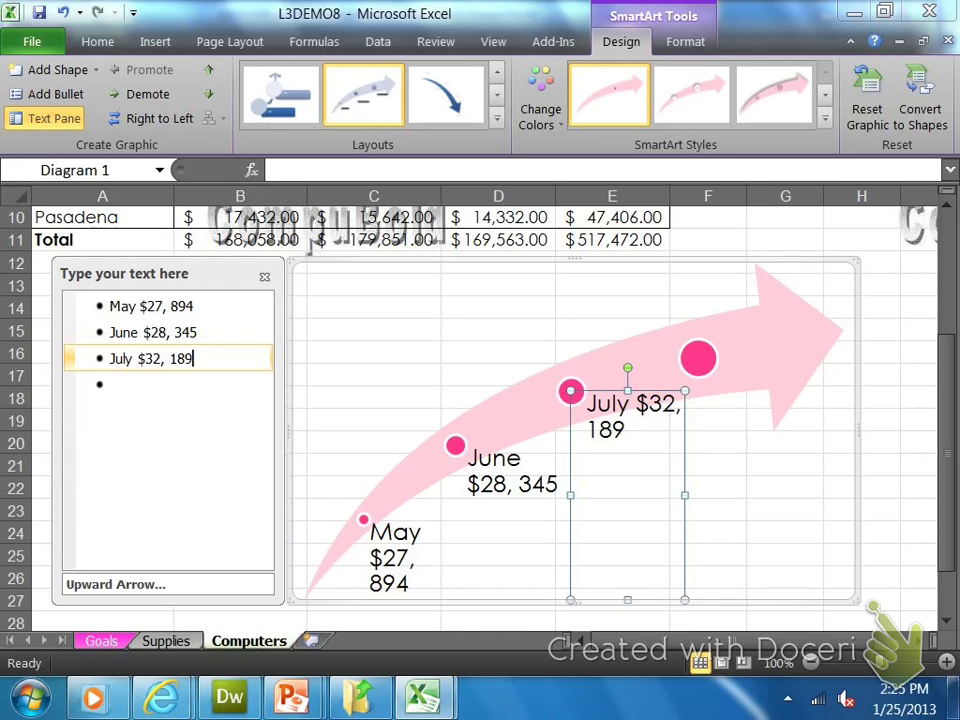
- Label the fourth point of the arrow graphic "Newports Total Sales $88,428"
{"action": "left_click", "coordinate": [112, 385]}
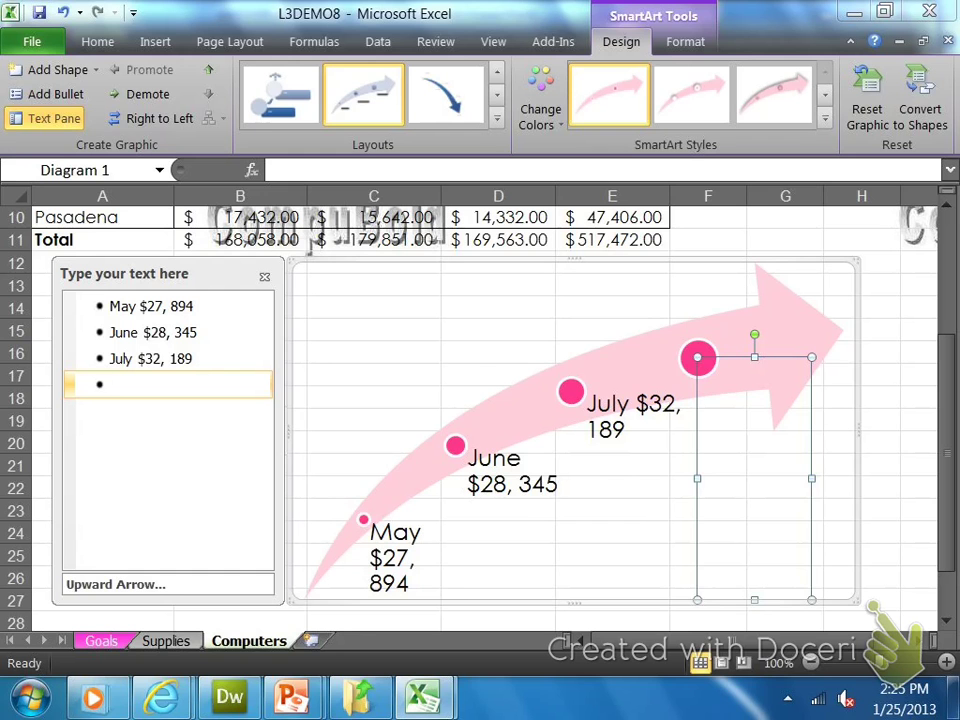
{"action": "type", "text": "Neworts T"}
{"action": "key", "text": "BackSpace"}
{"action": "key", "text": "BackSpace"}
{"action": "key", "text": "BackSpace"}
{"action": "key", "text": "BackSpace"}
{"action": "key", "text": "BackSpace"}
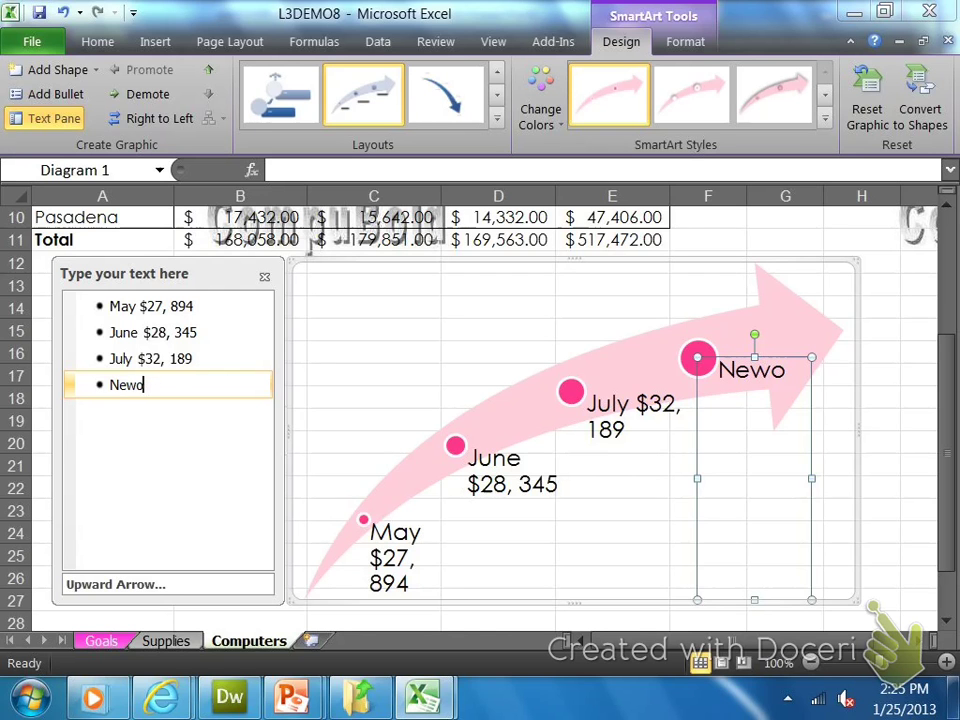
{"action": "key", "text": "BackSpace"}
{"action": "type", "text": "ports T"}
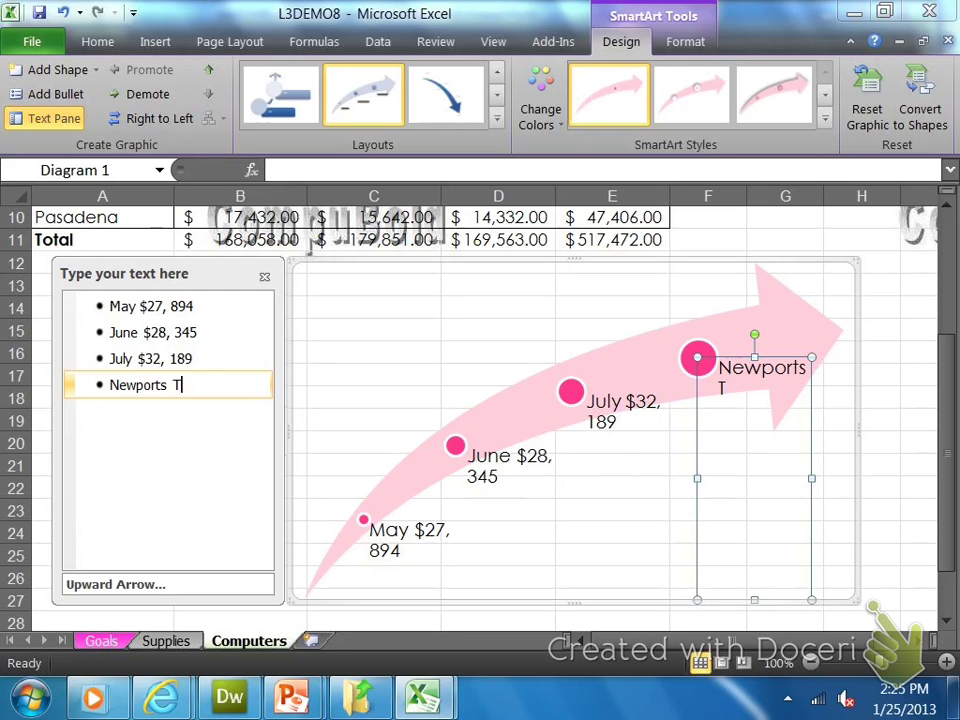
{"action": "key", "text": "BackSpace"}
{"action": "type", "text": "Total Sales"}
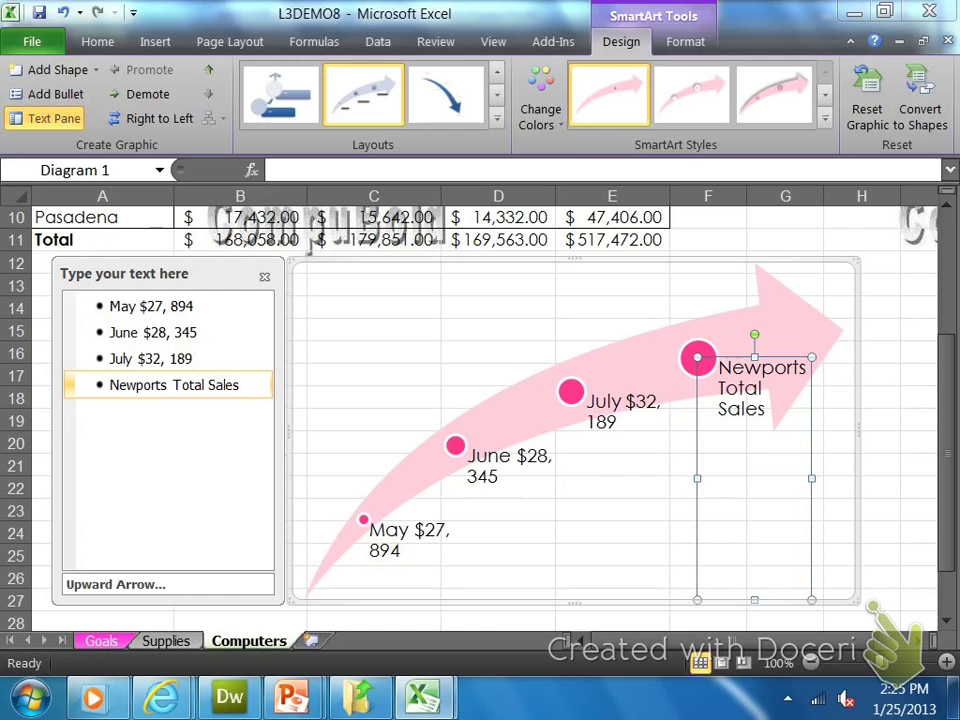
{"action": "type", "text": " $88,428"}
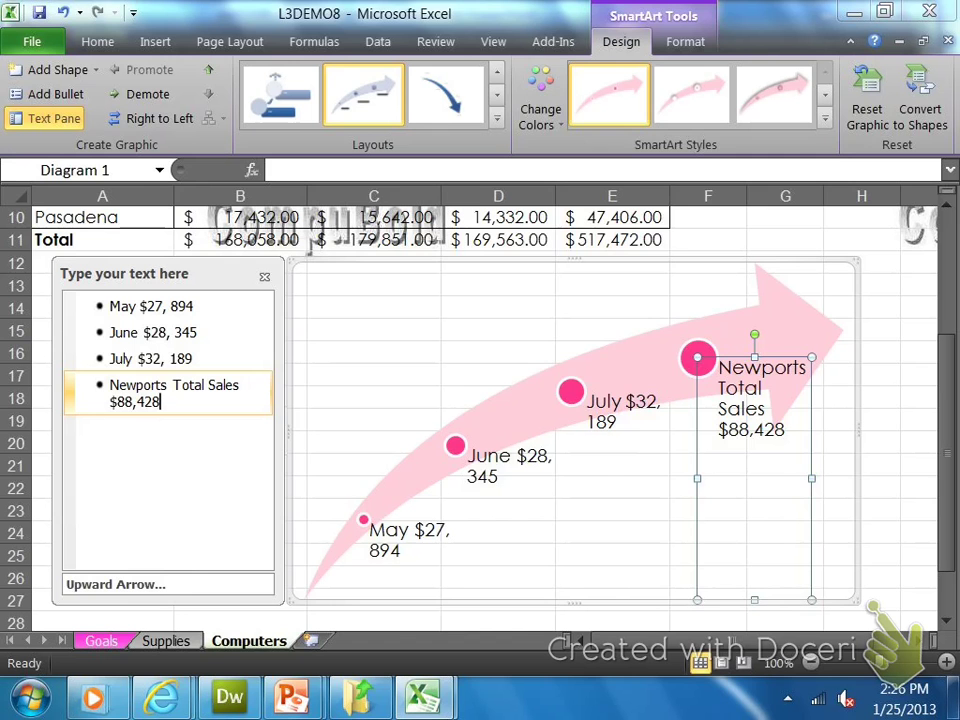
- Recolor the arrow graphic with the blue Colorful variation and apply the third 3-D SmartArt style, with dark outlines and glossy points
{"action": "left_click", "coordinate": [540, 100]}
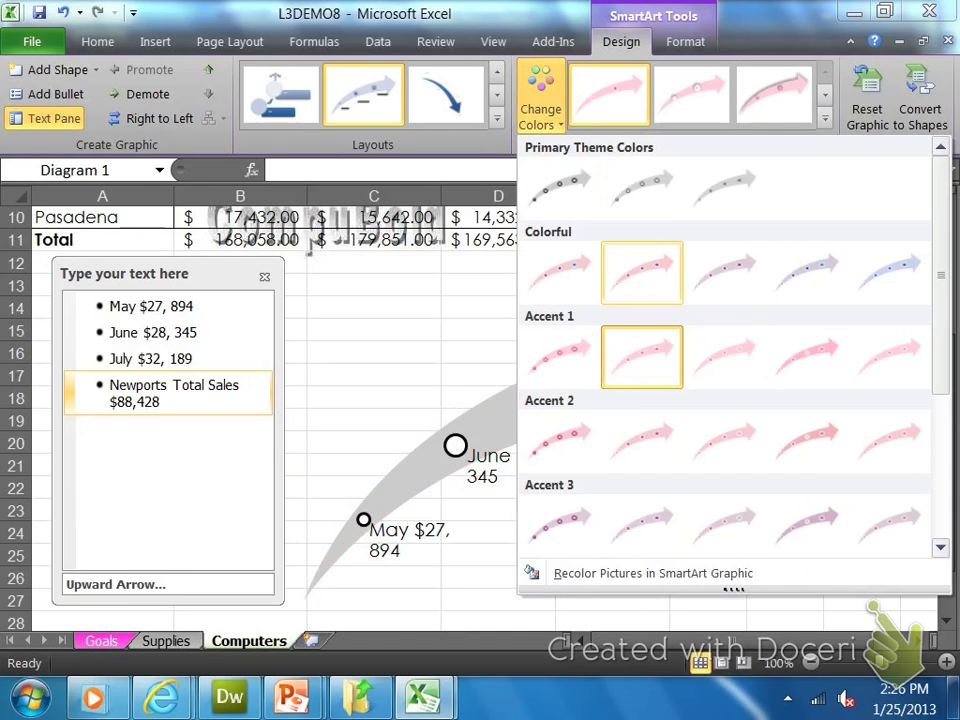
{"action": "left_click", "coordinate": [888, 272]}
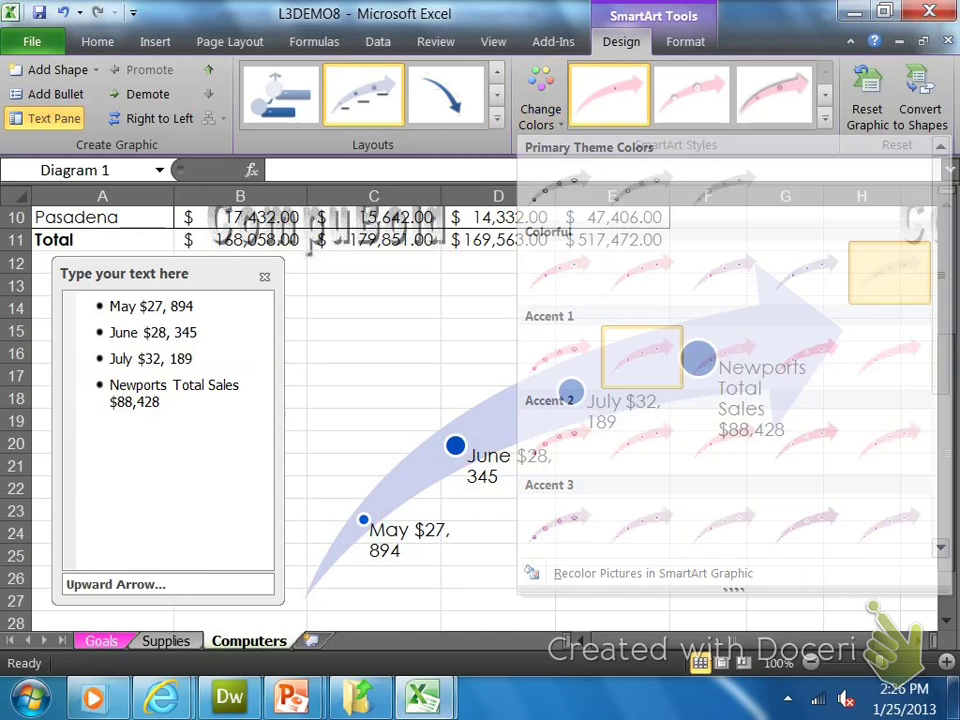
{"action": "left_click", "coordinate": [824, 118]}
{"action": "left_click", "coordinate": [774, 260]}
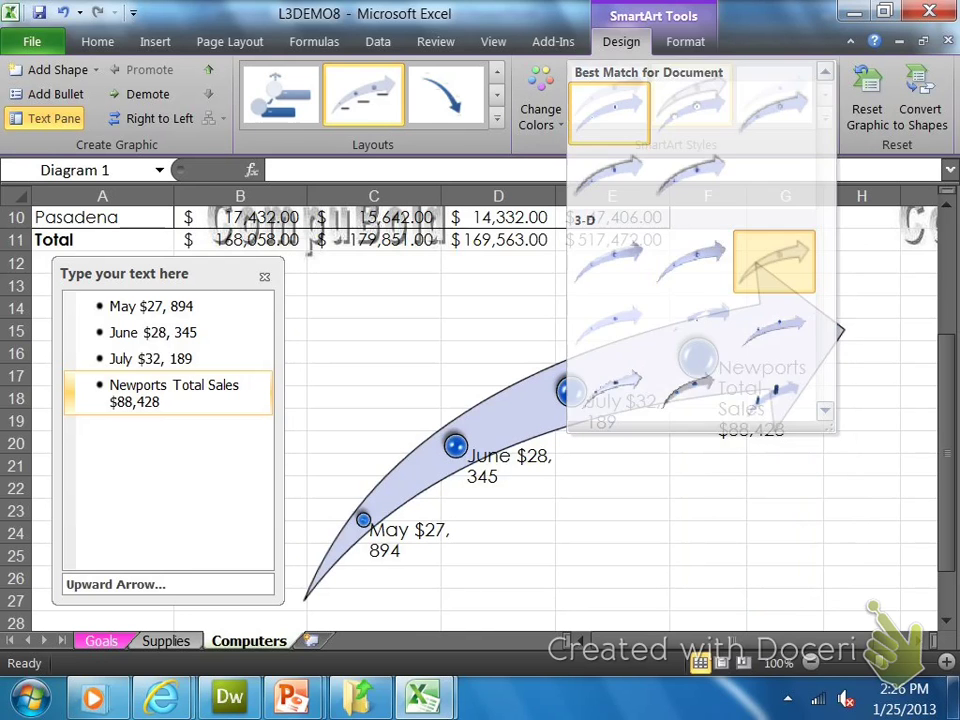